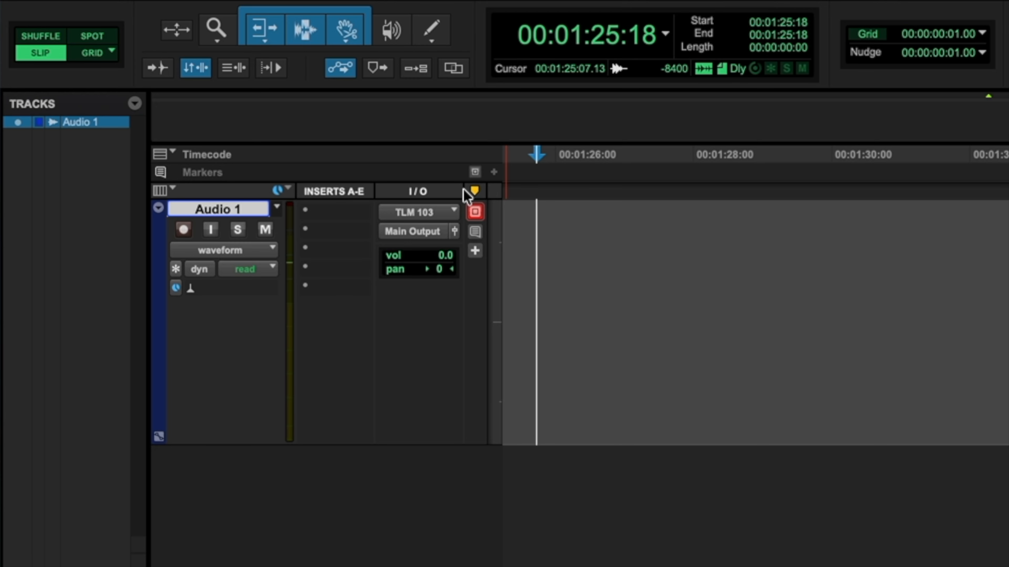
{"action": "left_click", "coordinate": [173, 190]}
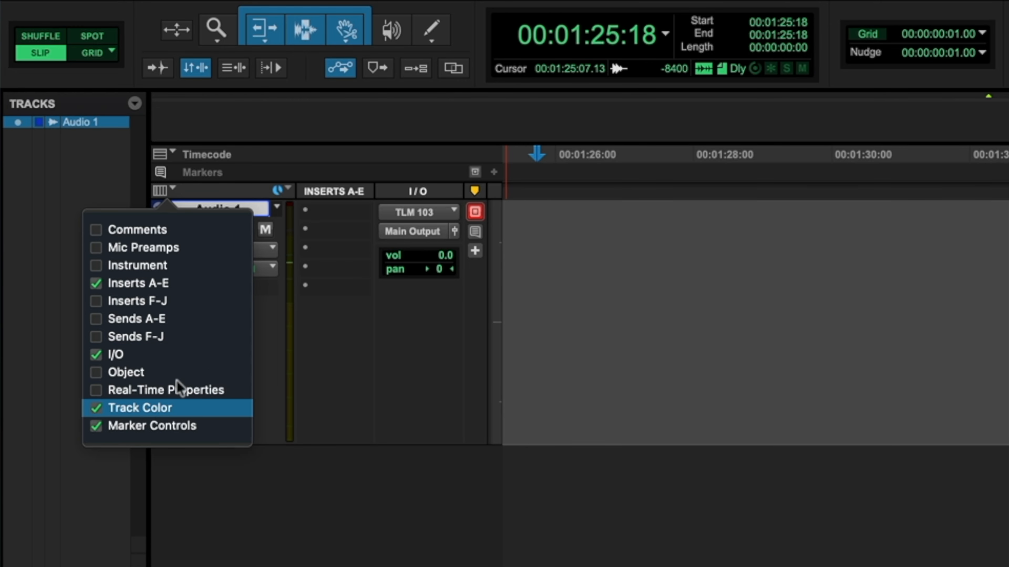
{"action": "left_click", "coordinate": [332, 378]}
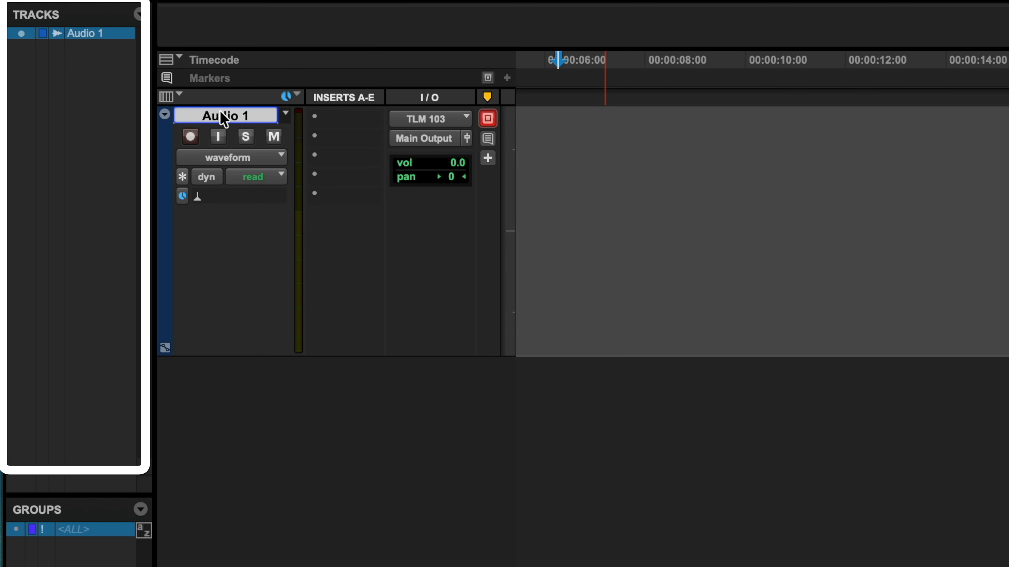
Rename the Audio 1 track as VO, and hide and show it again using its visibility toggle.
{"action": "double_click", "coordinate": [249, 113]}
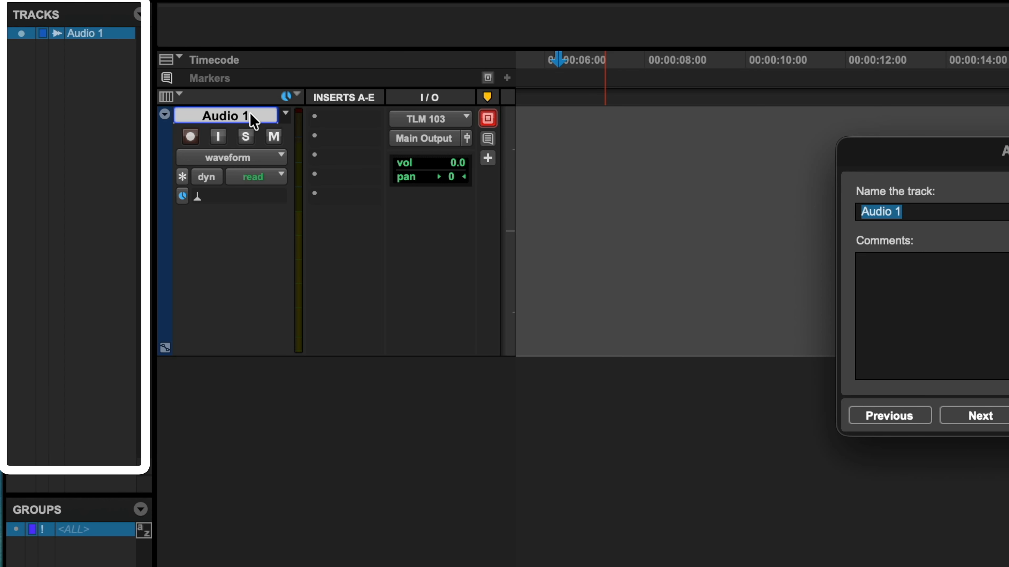
{"action": "type", "text": "VO"}
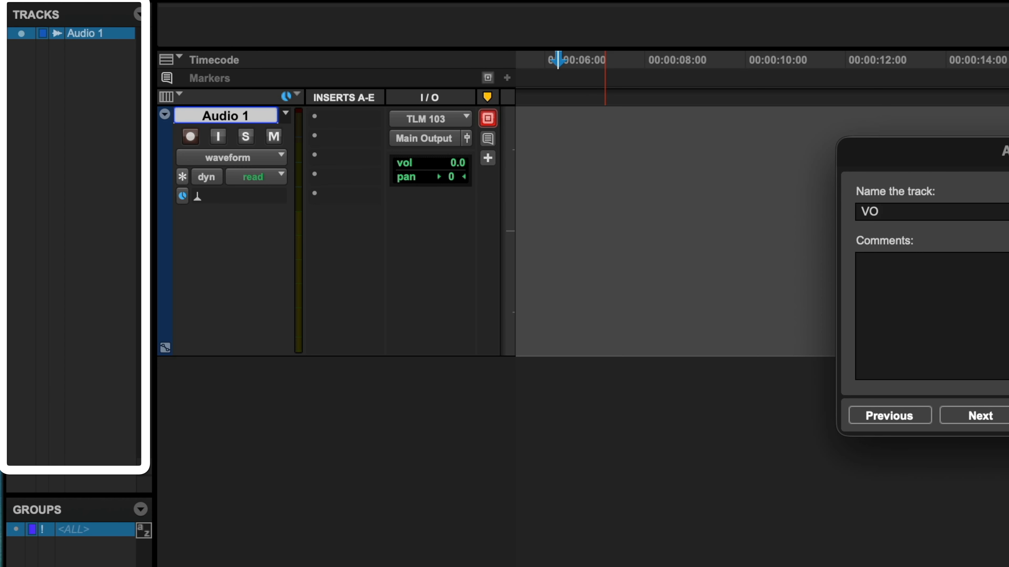
{"action": "key", "text": "Return"}
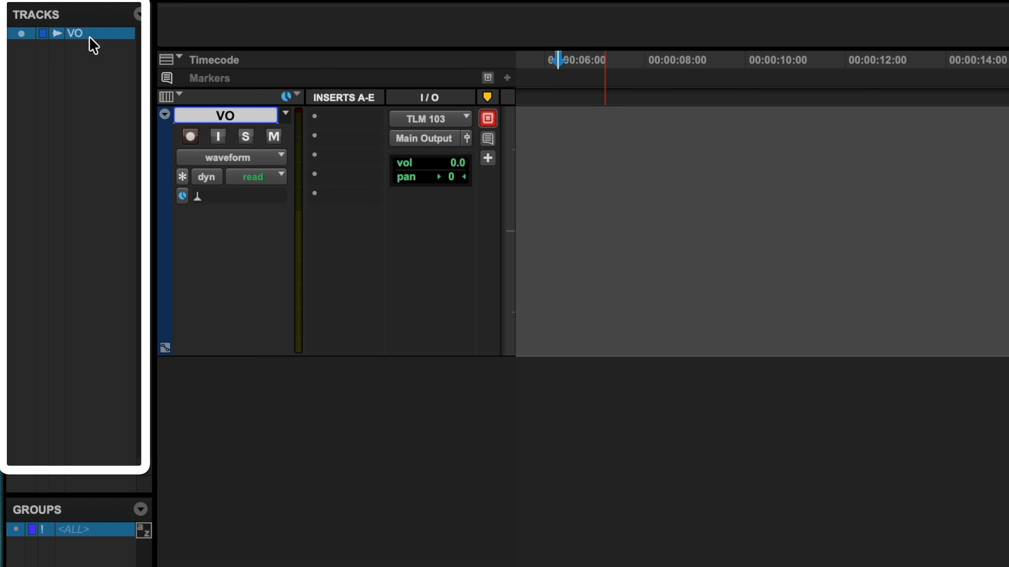
{"action": "left_click", "coordinate": [22, 33]}
{"action": "left_click", "coordinate": [22, 33]}
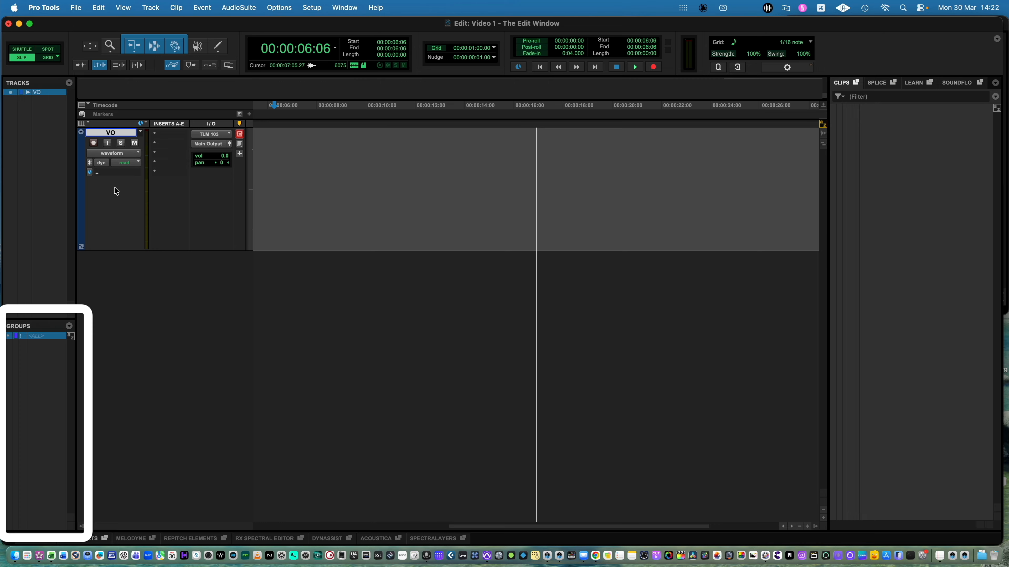
Create one new mono audio track and group it with the VO track under the name "VO group".
{"action": "key", "text": "super+shift+n"}
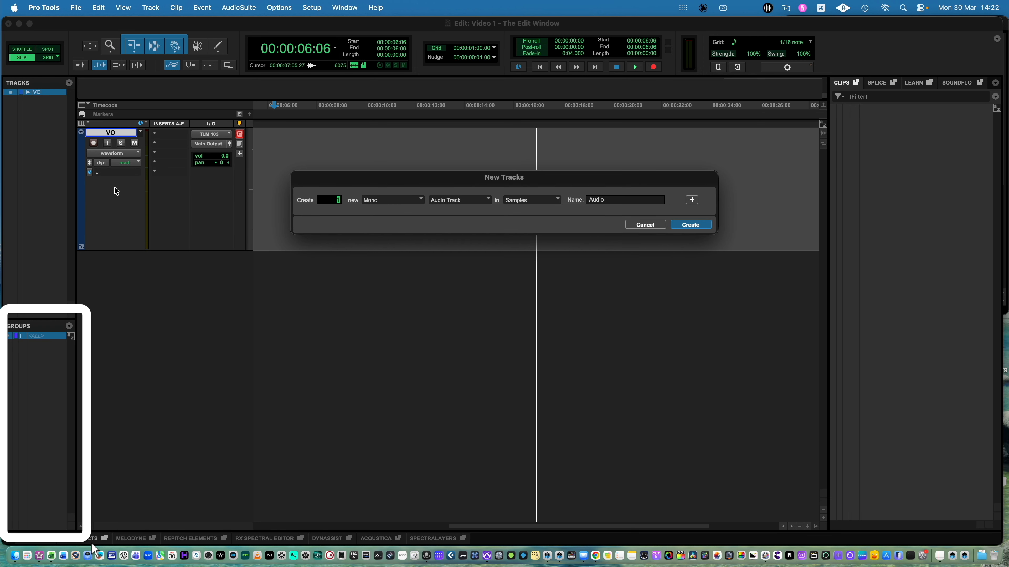
{"action": "key", "text": "Return"}
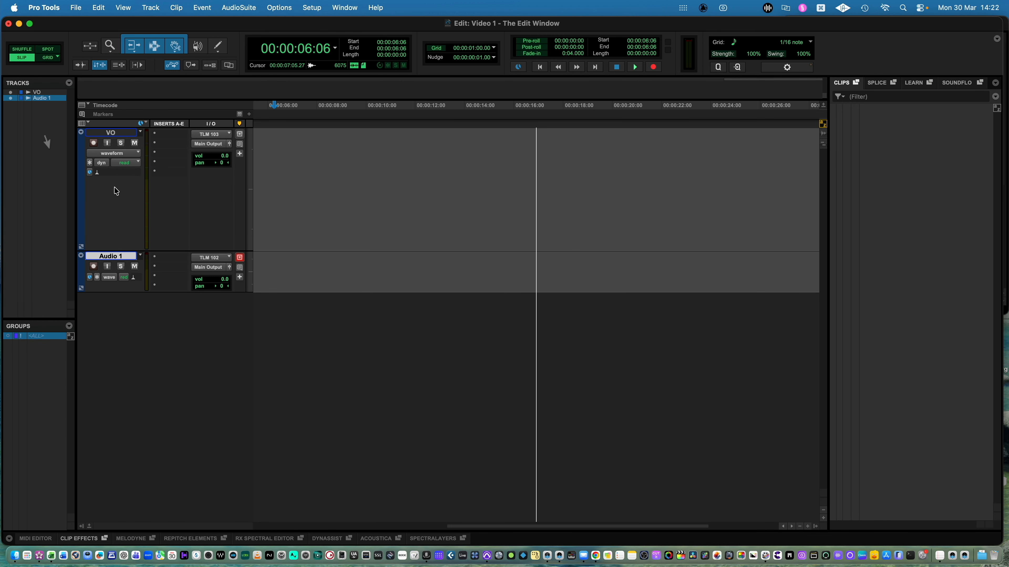
{"action": "left_click", "coordinate": [122, 133], "text": "shift"}
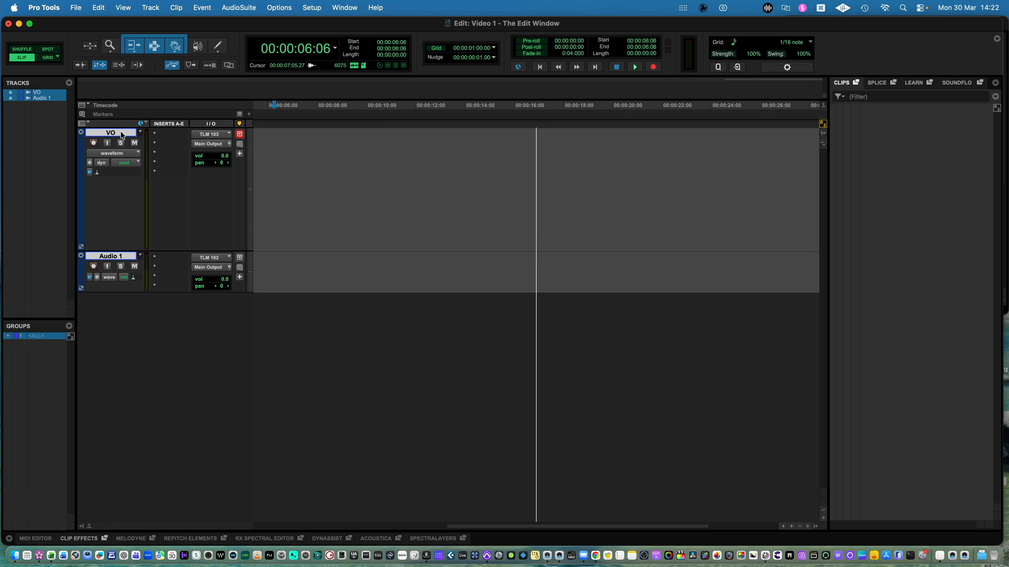
{"action": "key", "text": "super+g"}
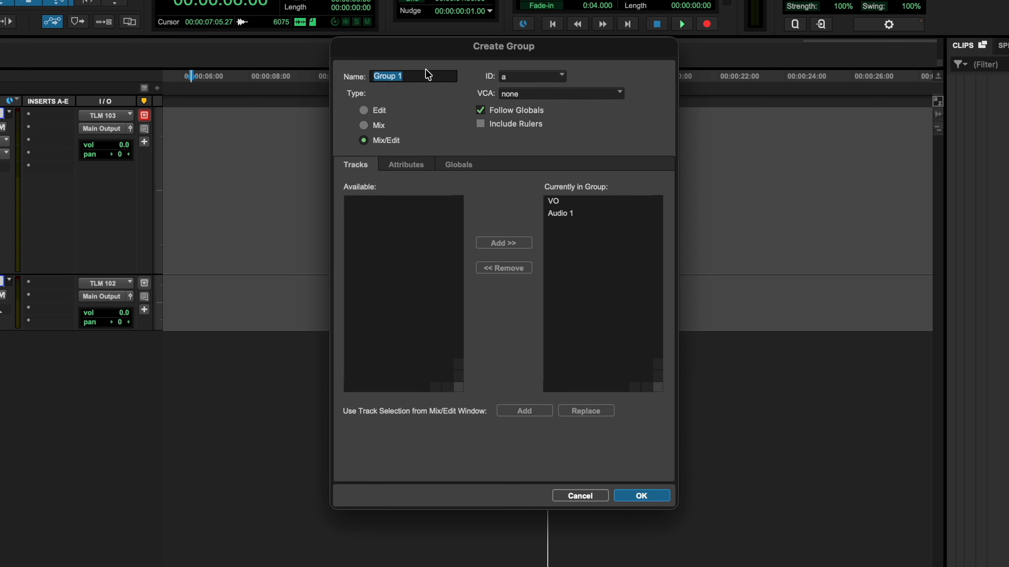
{"action": "type", "text": "VO g"}
{"action": "key", "text": "Return"}
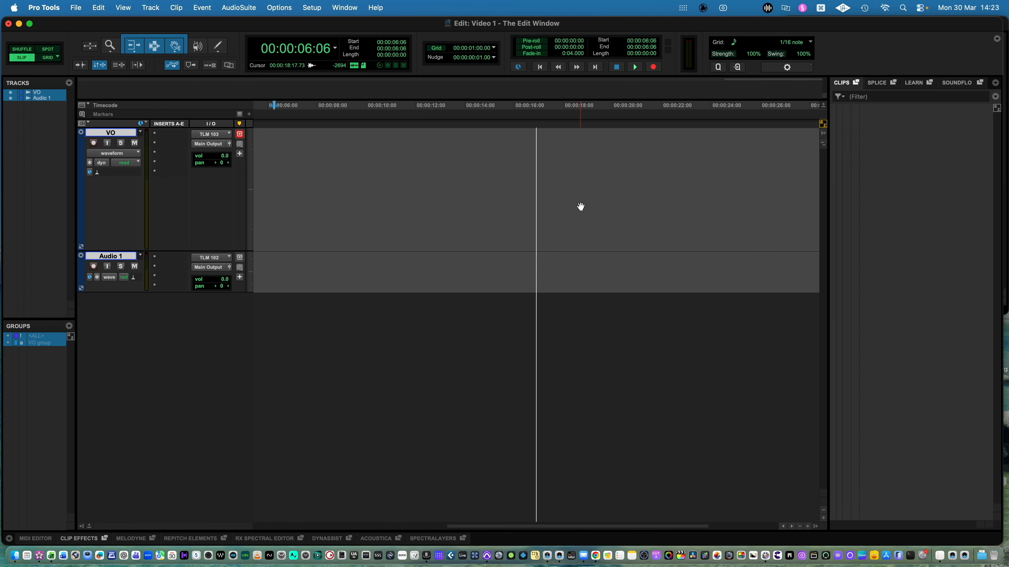
Remove the VO group and the extra Audio 1 track, keeping the VO track.
{"action": "left_click", "coordinate": [45, 349]}
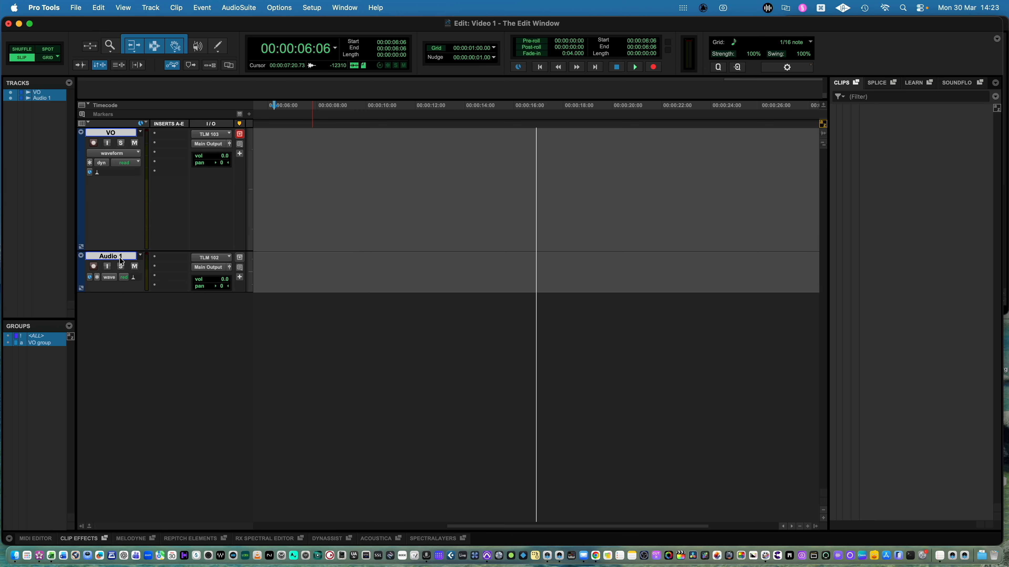
{"action": "left_click", "coordinate": [40, 343]}
{"action": "left_click", "coordinate": [40, 342]}
{"action": "left_click", "coordinate": [120, 258]}
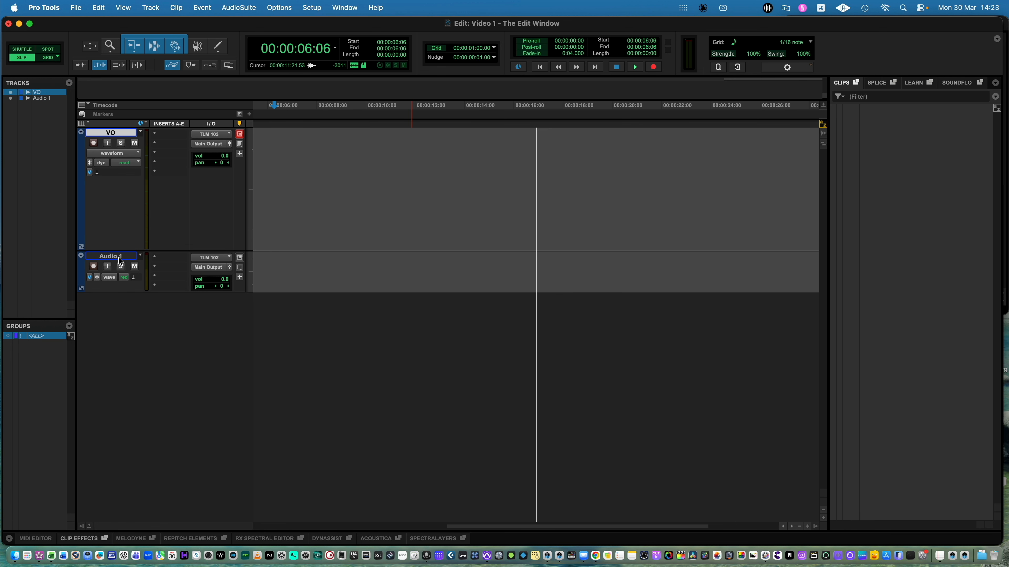
{"action": "left_click", "coordinate": [120, 258]}
{"action": "right_click", "coordinate": [120, 257]}
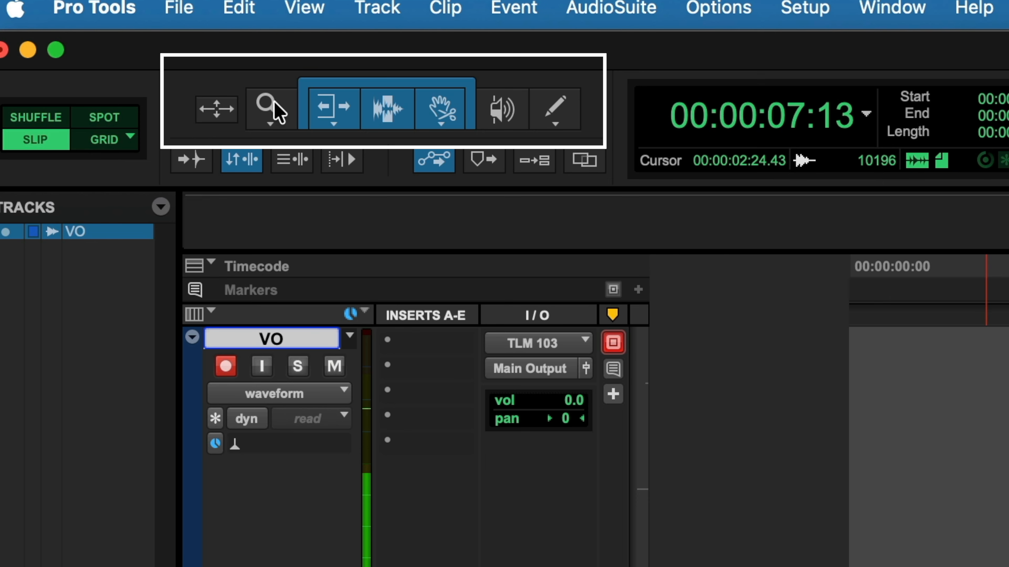
Try the Zoomer tool, return to the Smart Tool, and zoom and scroll the timeline to examine the VO_05 and VO_06 clips.
{"action": "left_click", "coordinate": [274, 107]}
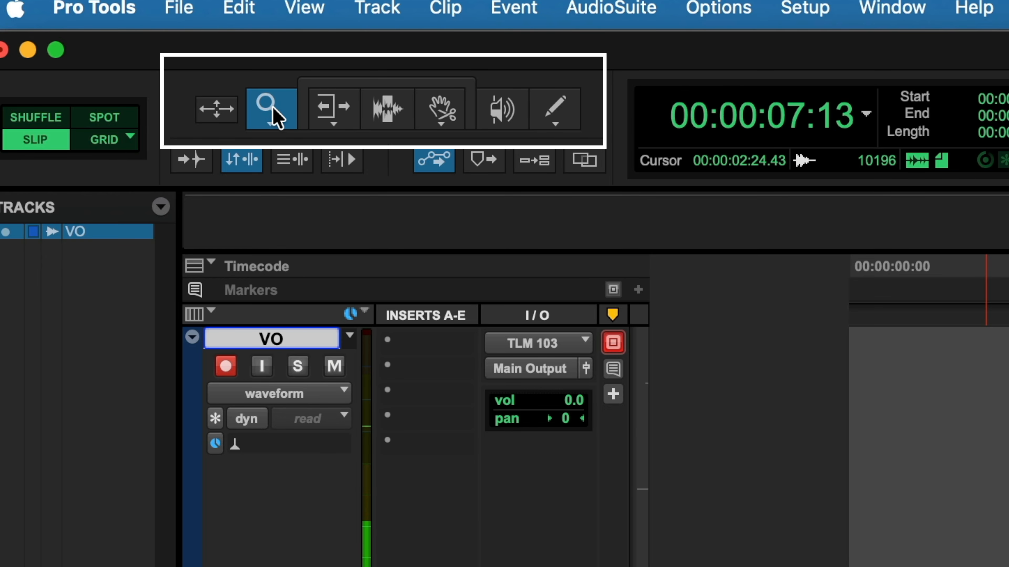
{"action": "left_click", "coordinate": [348, 88]}
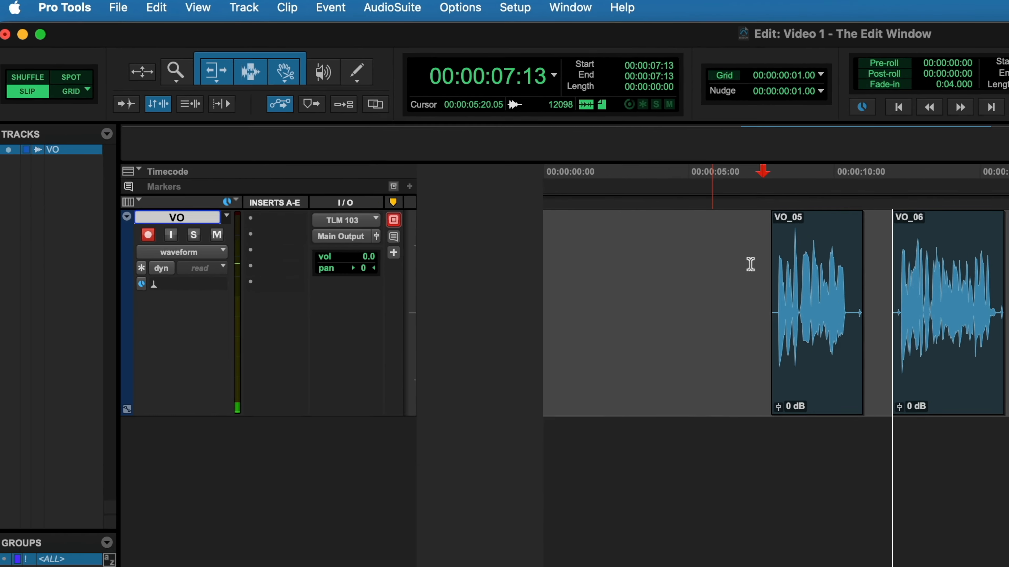
{"action": "left_click", "coordinate": [751, 265]}
{"action": "key", "text": "r"}
{"action": "key", "text": "r"}
{"action": "key", "text": "t"}
{"action": "key", "text": "t"}
{"action": "key", "text": "t"}
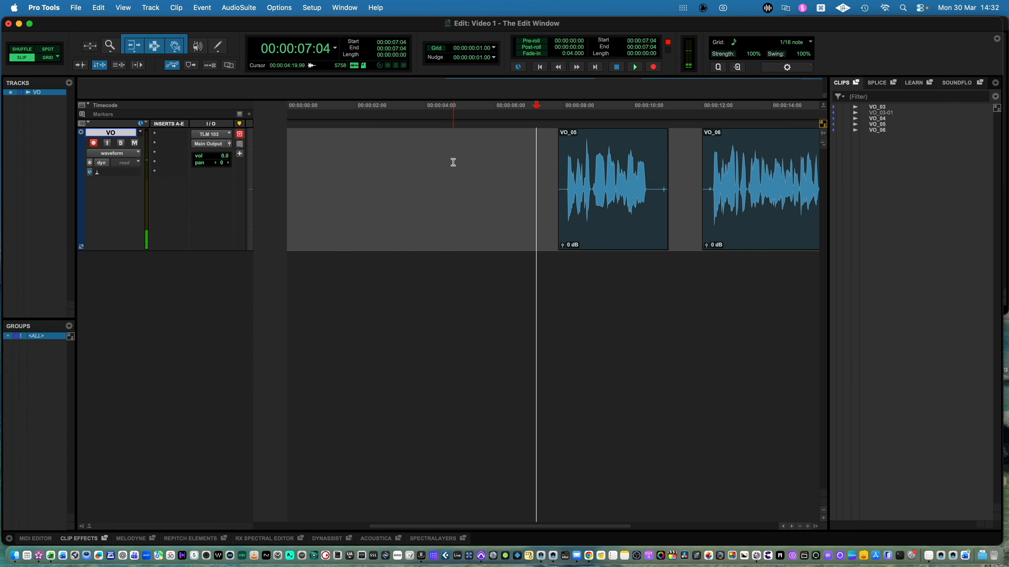
{"action": "key", "text": "t"}
{"action": "scroll", "coordinate": [460, 162], "scroll_direction": "right", "scroll_amount": 5}
{"action": "scroll", "coordinate": [460, 163], "scroll_direction": "right", "scroll_amount": 1}
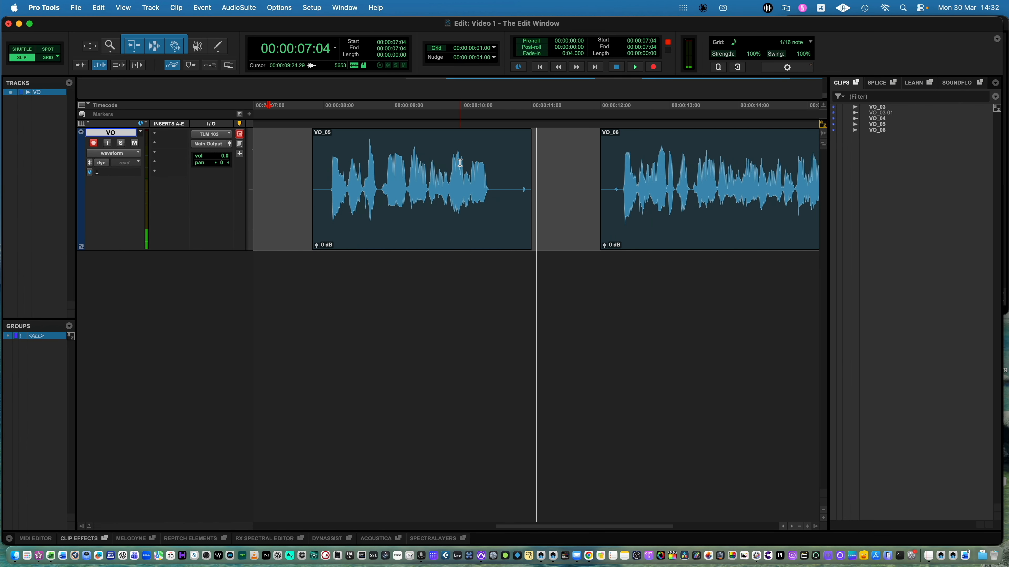
{"action": "scroll", "coordinate": [460, 162], "scroll_direction": "right", "scroll_amount": 2}
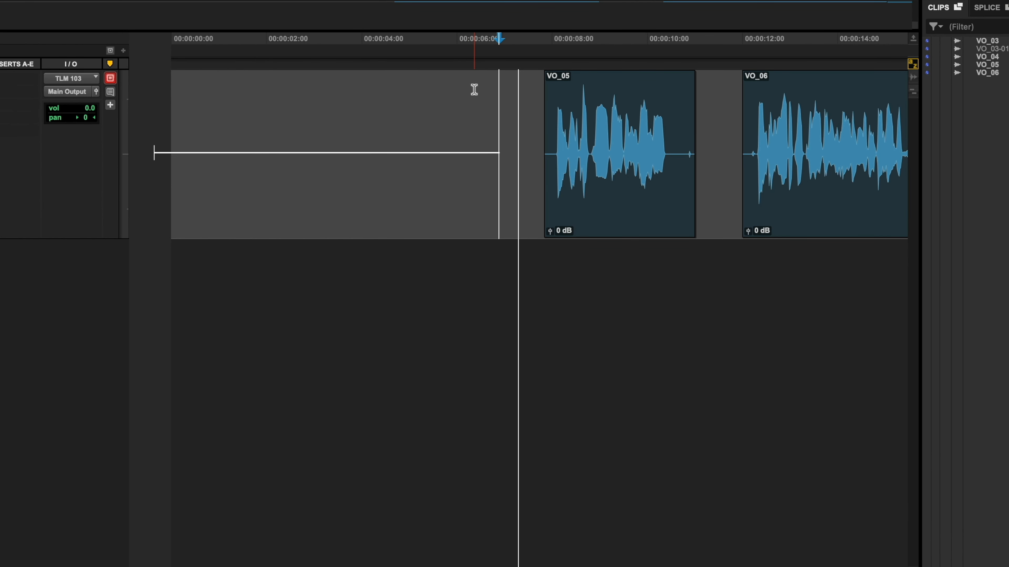
Select a short empty range before the VO_05 clip, clear it, and select a longer range extending across VO_05.
{"action": "left_click_drag", "start_coordinate": [500, 94], "coordinate": [444, 94]}
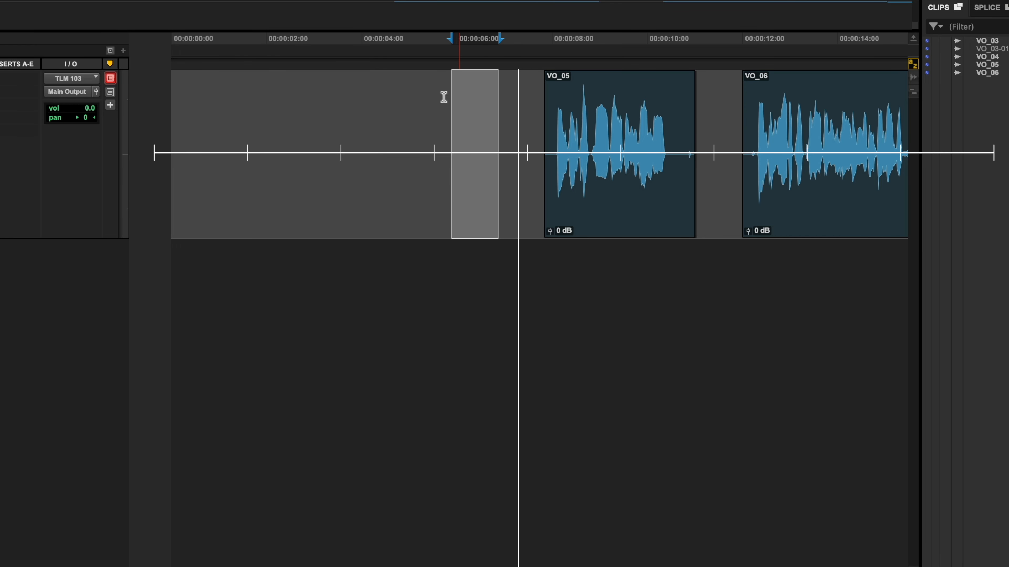
{"action": "left_click", "coordinate": [441, 94]}
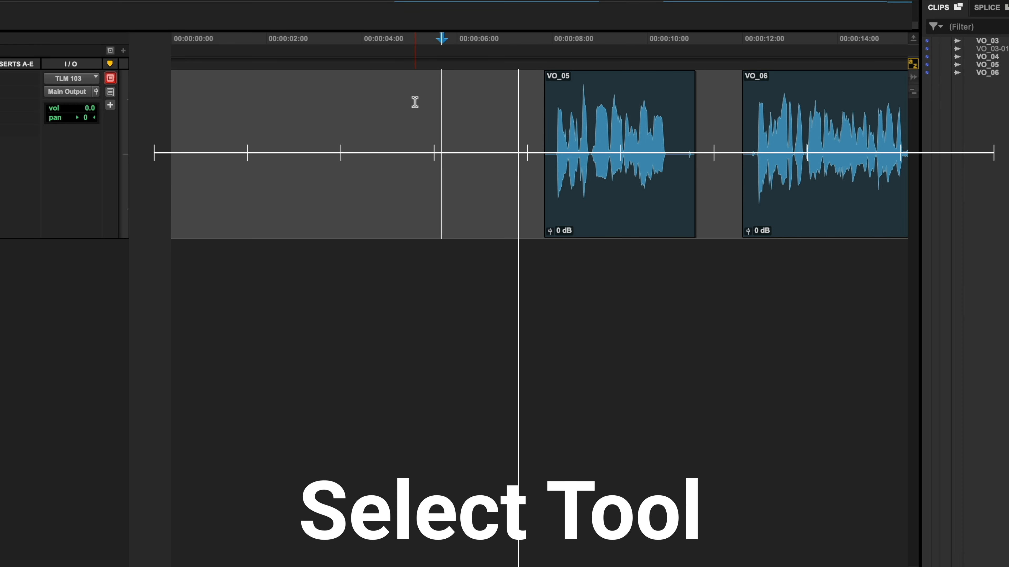
{"action": "left_click", "coordinate": [432, 93]}
{"action": "left_click_drag", "start_coordinate": [432, 92], "coordinate": [732, 128]}
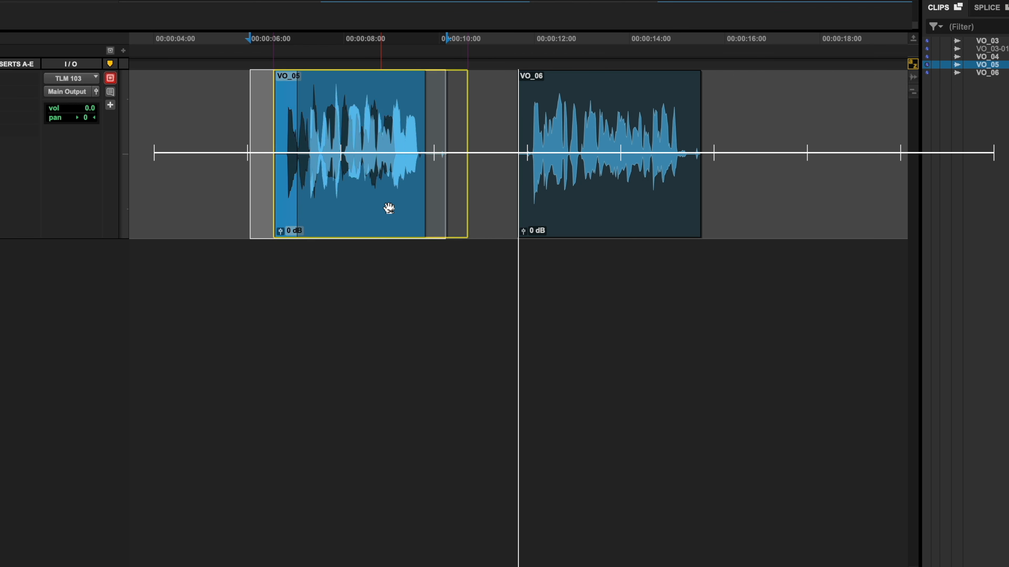
Reposition the VO_05 clip to start at about 00:00:07:00 and the VO_06 clip to start at about 00:00:12:00.
{"action": "left_click_drag", "start_coordinate": [388, 208], "coordinate": [361, 207]}
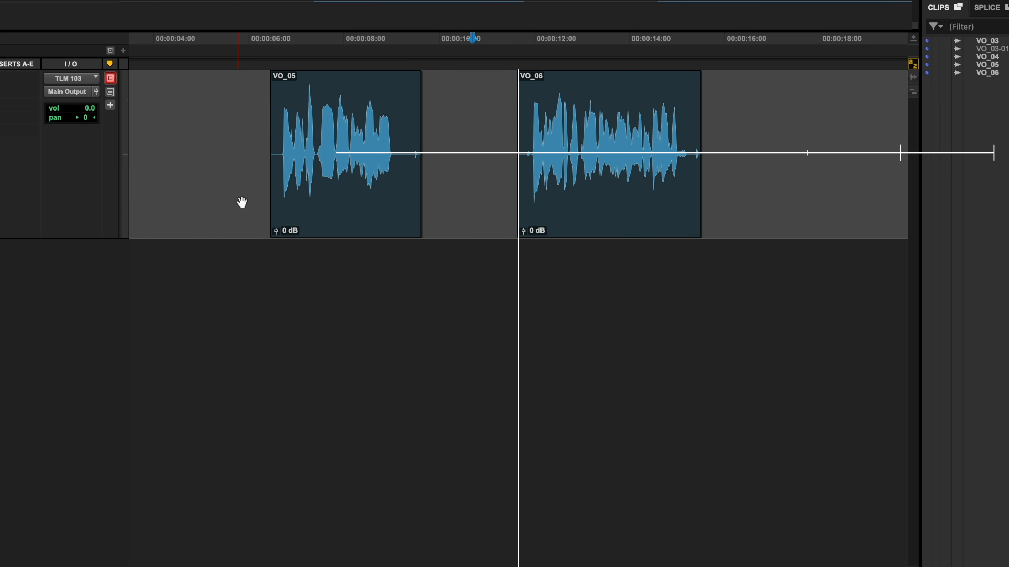
{"action": "left_click_drag", "start_coordinate": [367, 209], "coordinate": [392, 209]}
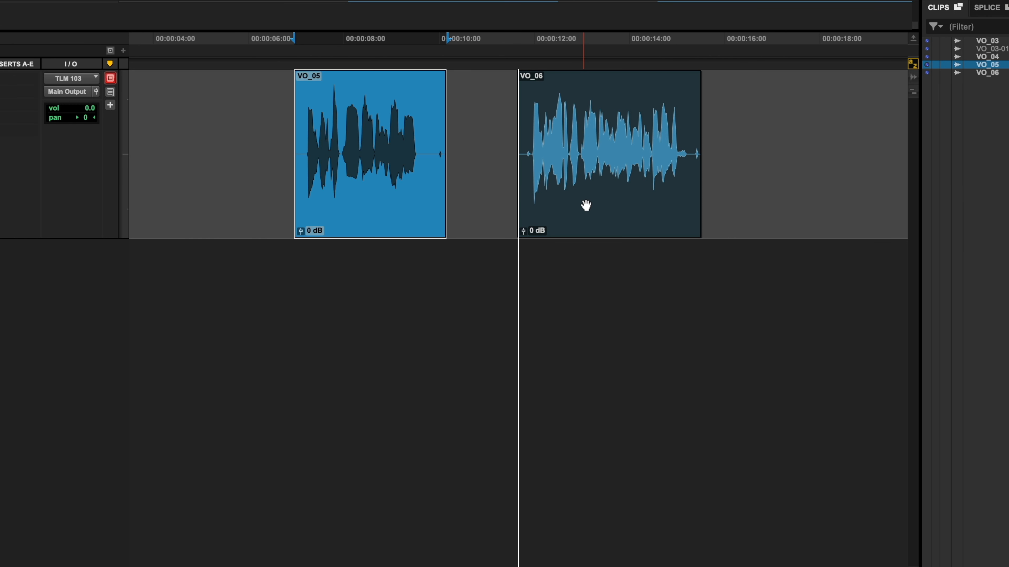
{"action": "left_click", "coordinate": [587, 210]}
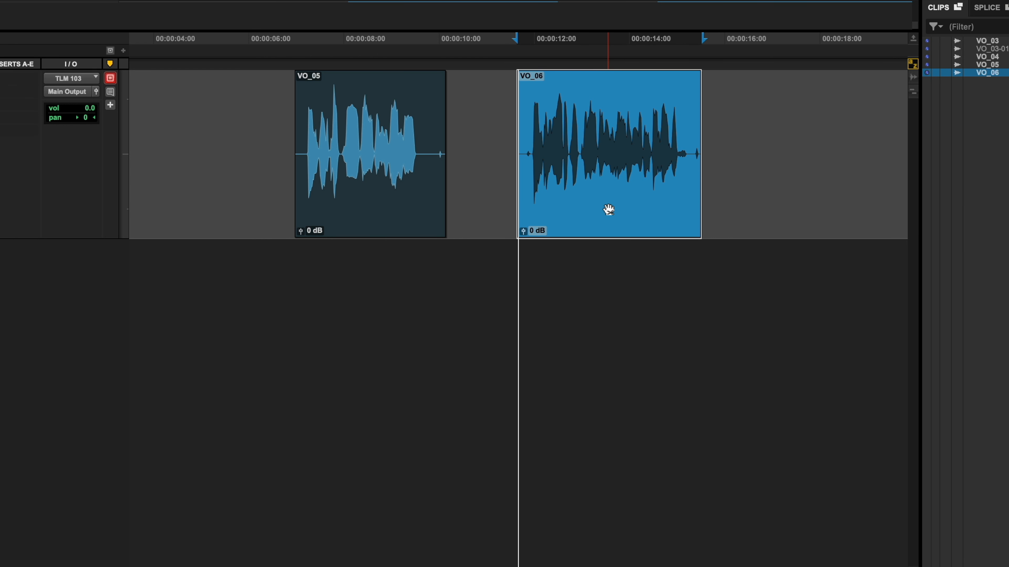
{"action": "key", "text": "ctrl+z"}
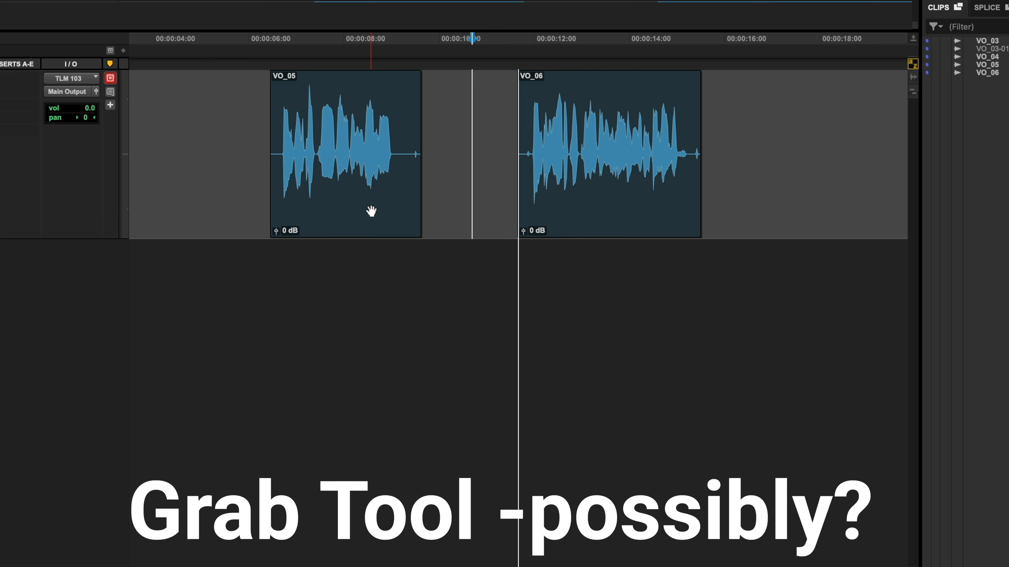
{"action": "left_click", "coordinate": [371, 211]}
{"action": "key", "text": "ctrl+shift+z"}
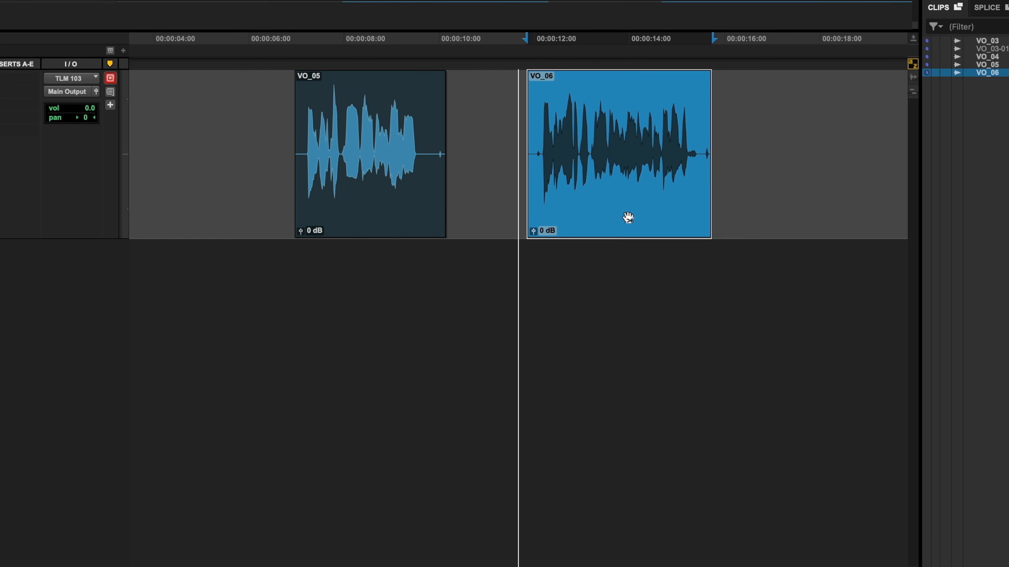
{"action": "left_click_drag", "start_coordinate": [628, 218], "coordinate": [637, 217]}
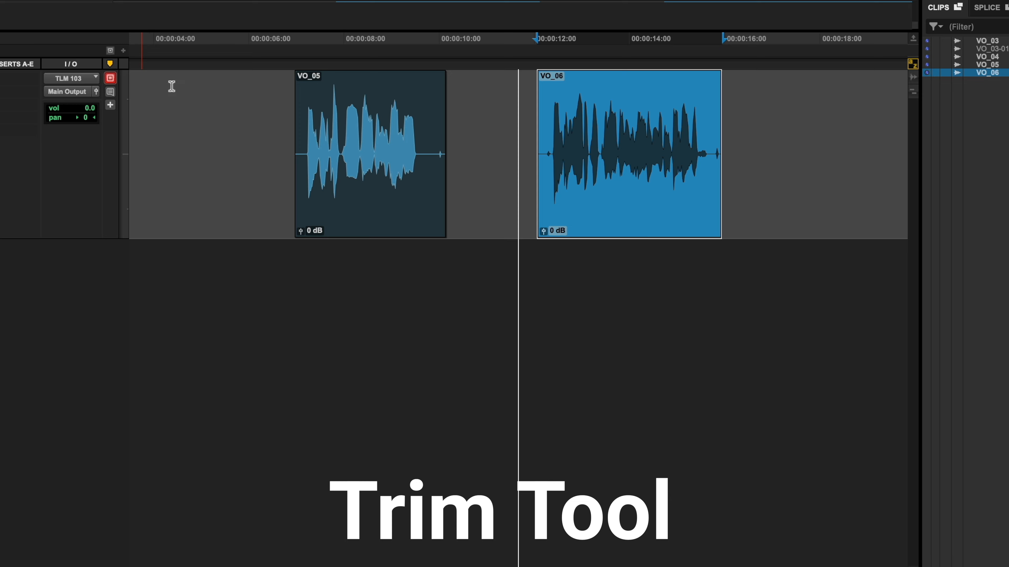
Trim the silence off the end of the VO_05 clip and off both ends of the VO_06 clip.
{"action": "left_click", "coordinate": [440, 124]}
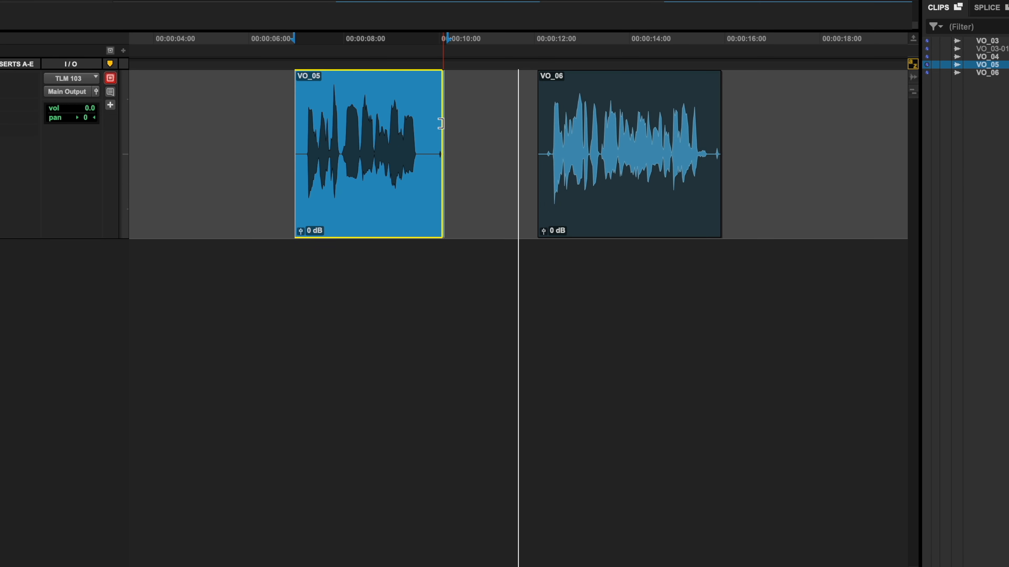
{"action": "left_click_drag", "start_coordinate": [441, 124], "coordinate": [416, 123]}
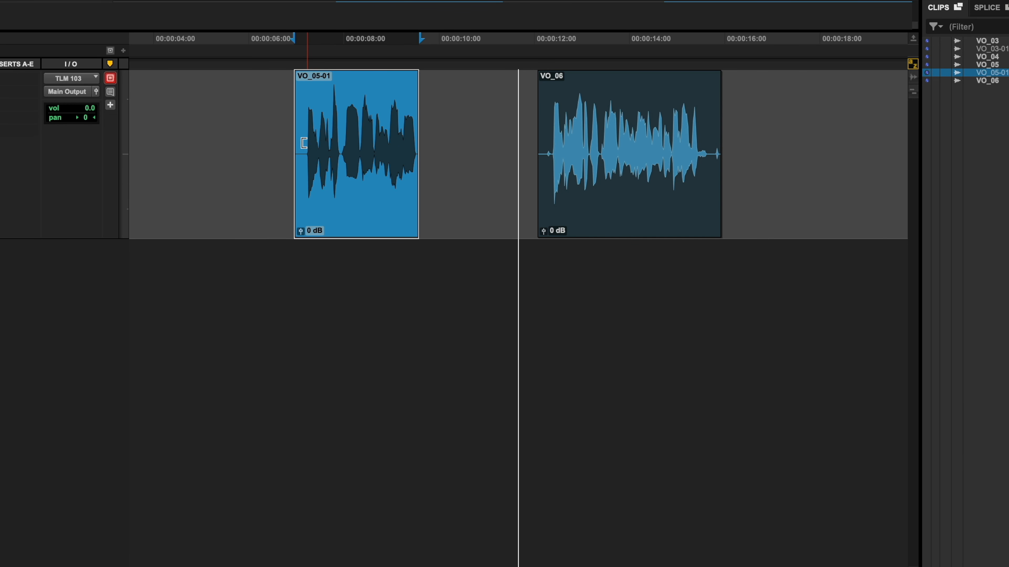
{"action": "left_click_drag", "start_coordinate": [539, 140], "coordinate": [553, 139]}
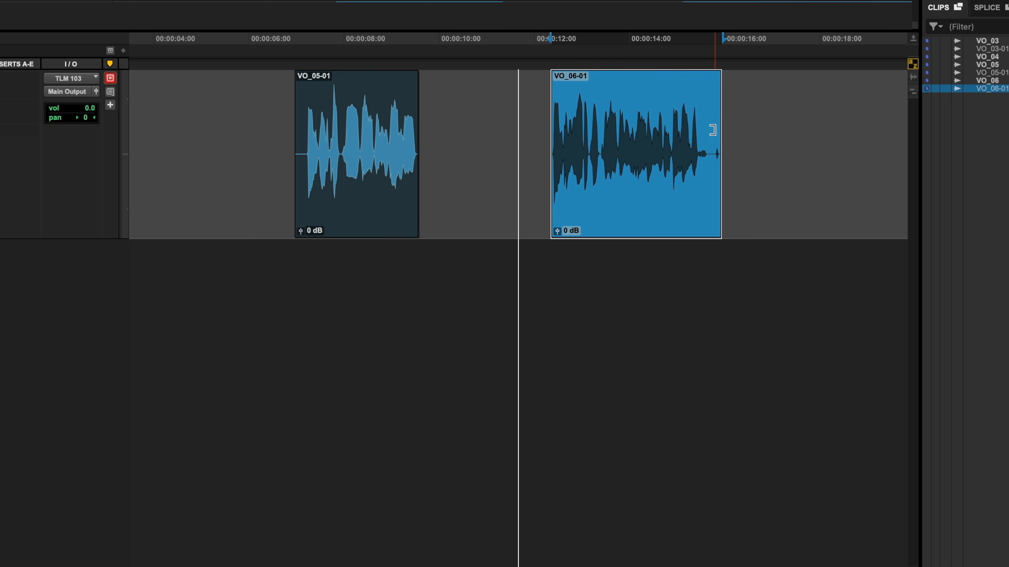
{"action": "left_click_drag", "start_coordinate": [715, 129], "coordinate": [707, 126]}
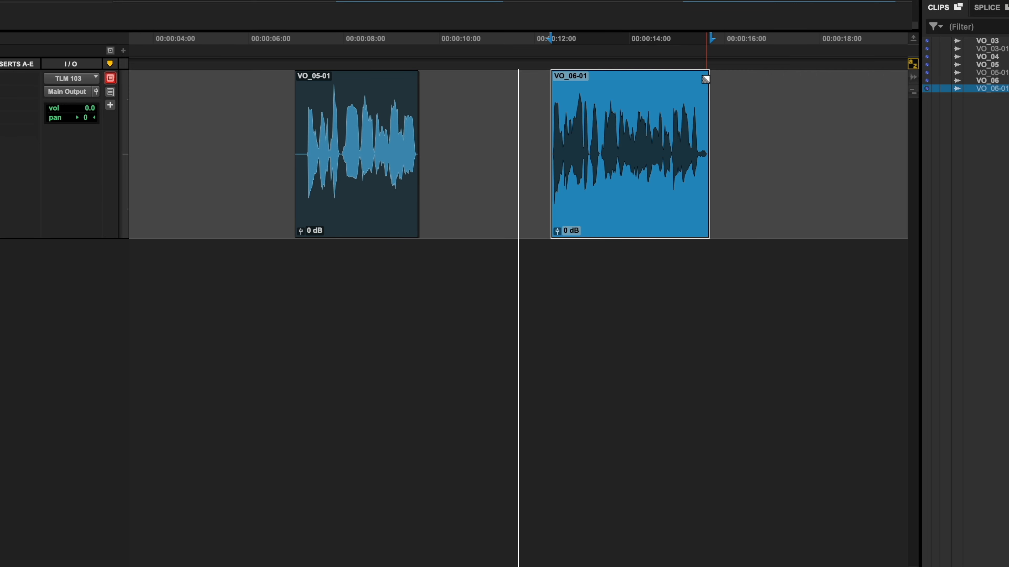
Add a short fade-out at the end of the VO_06-01 clip and a very short fade-in at its start.
{"action": "left_click_drag", "start_coordinate": [705, 79], "coordinate": [700, 78]}
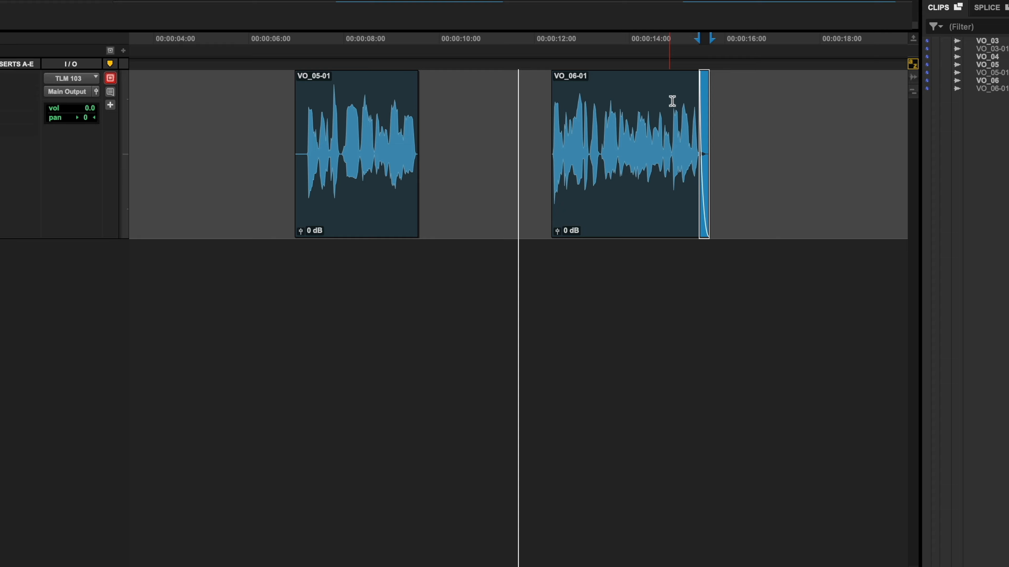
{"action": "left_click_drag", "start_coordinate": [552, 77], "coordinate": [554, 77]}
{"action": "left_click", "coordinate": [540, 85]}
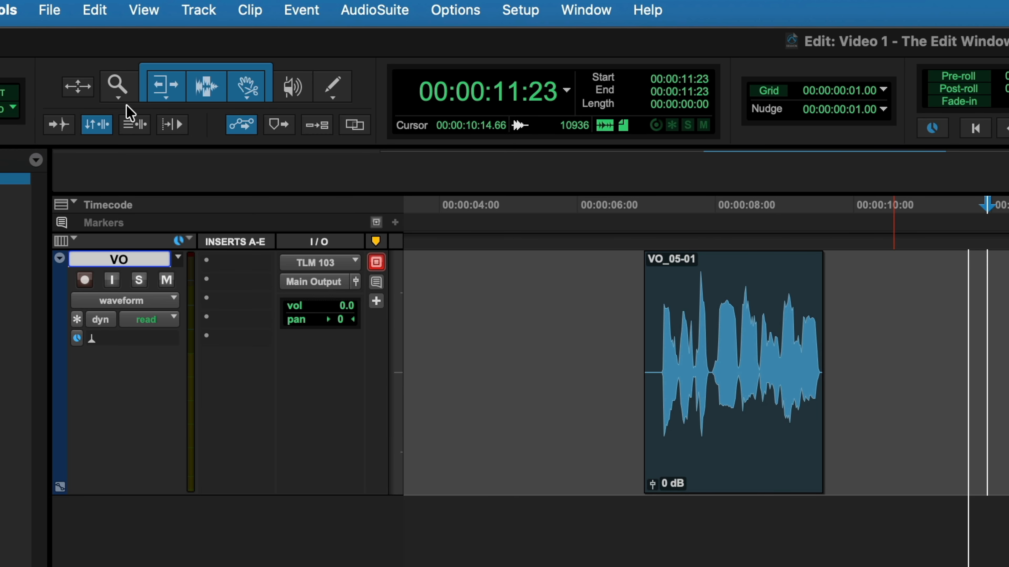
Switch the Trim tool to TCE, then record-enable the VO track and record a short clip starting at 00:00:17:06.
{"action": "left_click", "coordinate": [166, 86]}
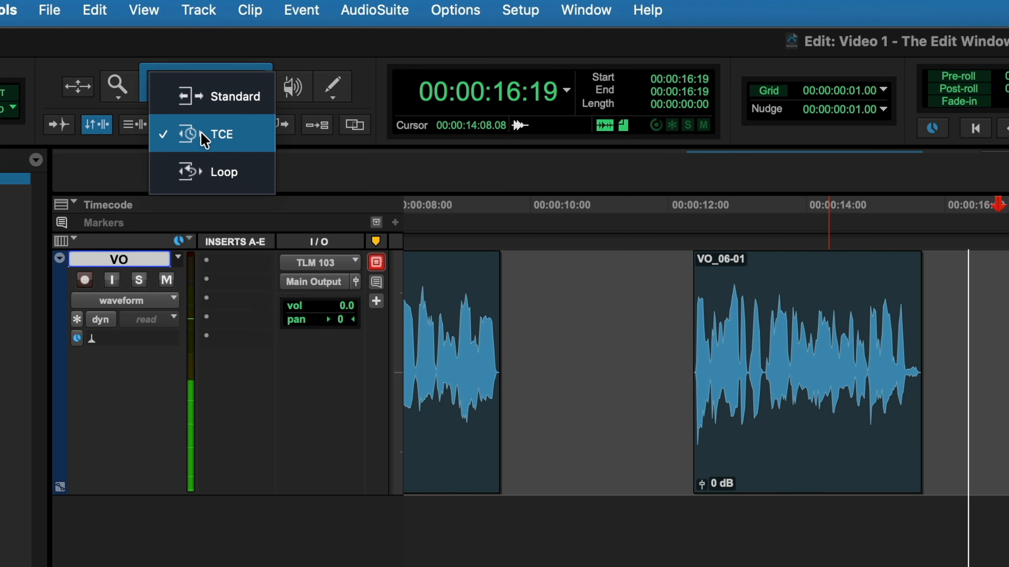
{"action": "left_click", "coordinate": [92, 283]}
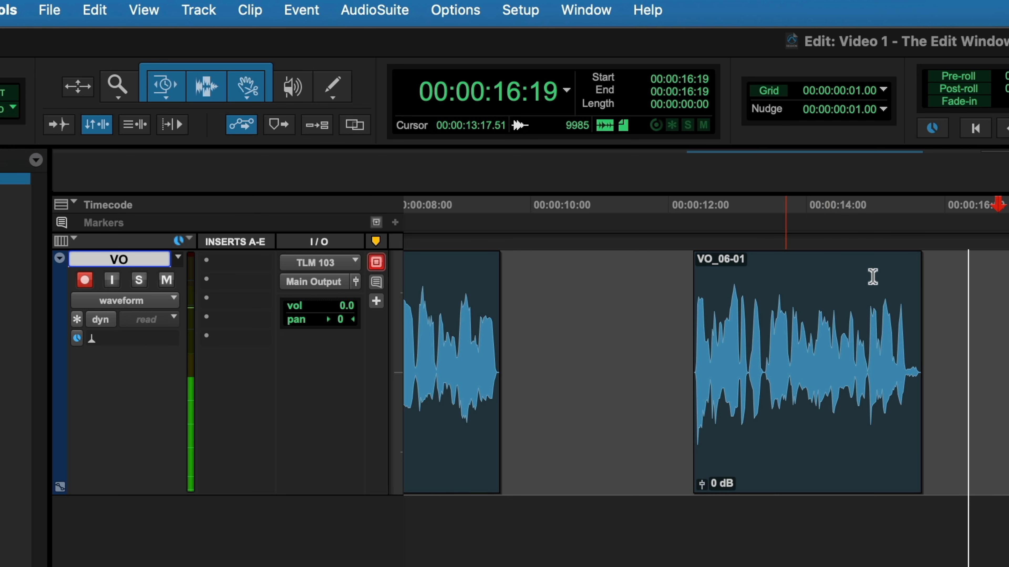
{"action": "left_click", "coordinate": [1008, 348]}
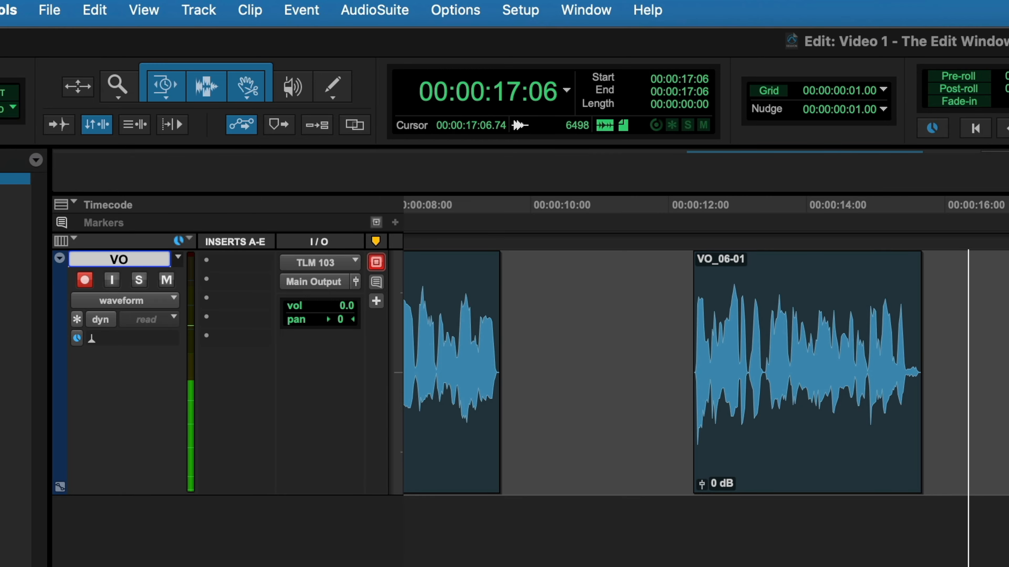
{"action": "key", "text": "super+space"}
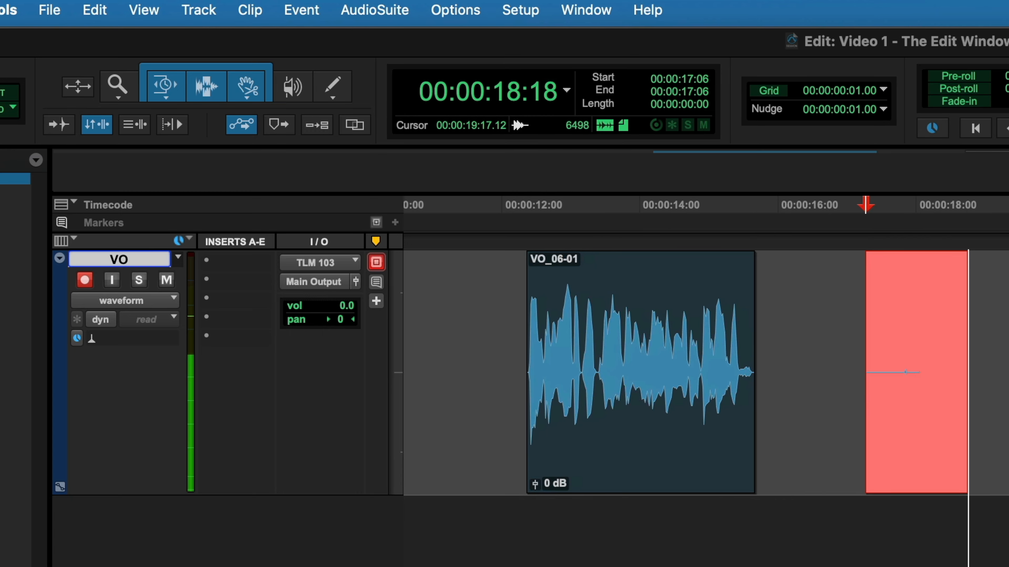
{"action": "key", "text": "space"}
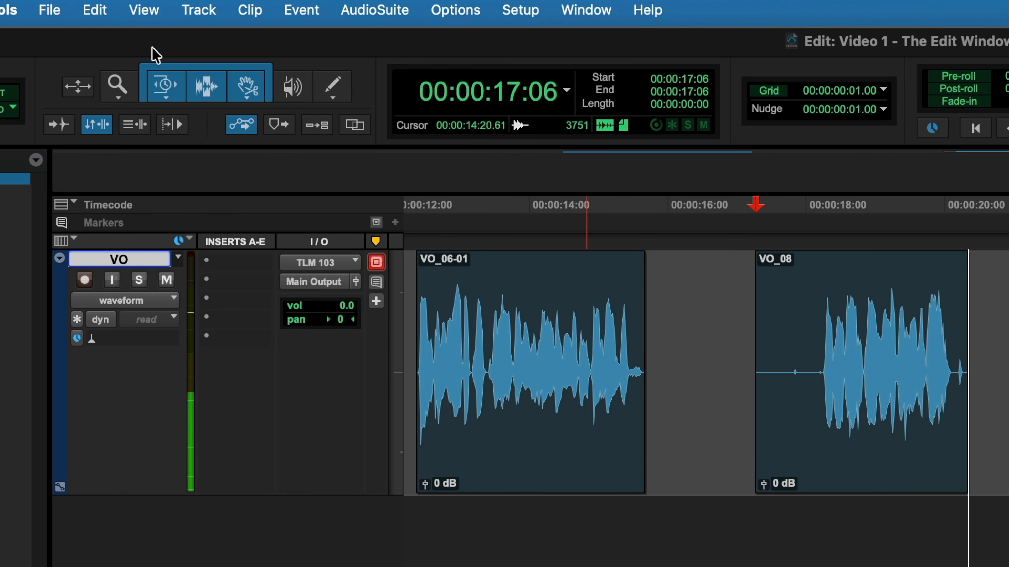
With the Standard Trim tool, trim the VO_08 clip to start at 00:00:18:05 and end at about 00:00:20:03.
{"action": "left_click", "coordinate": [164, 84]}
{"action": "left_click", "coordinate": [194, 97]}
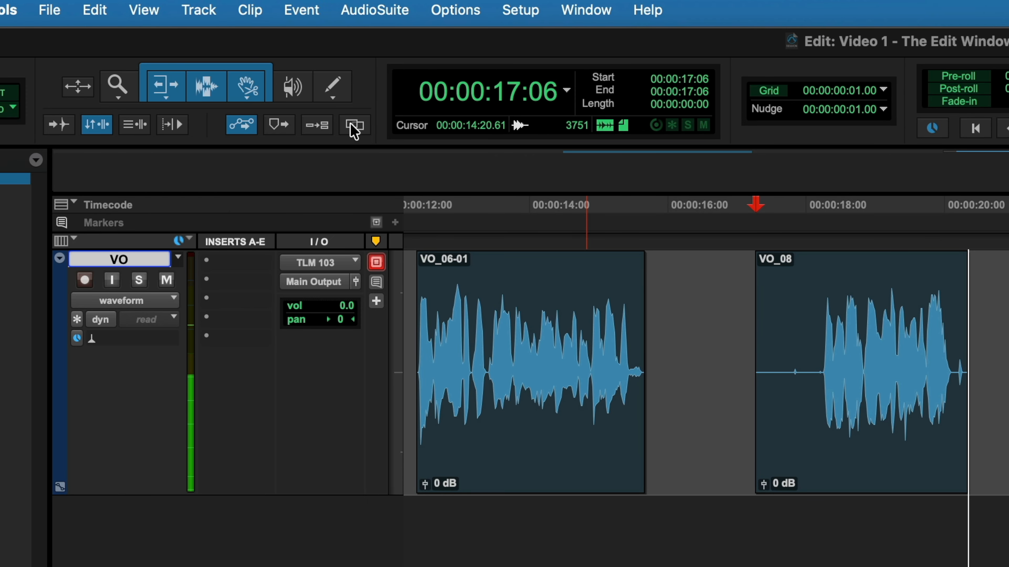
{"action": "left_click_drag", "start_coordinate": [764, 363], "coordinate": [823, 348]}
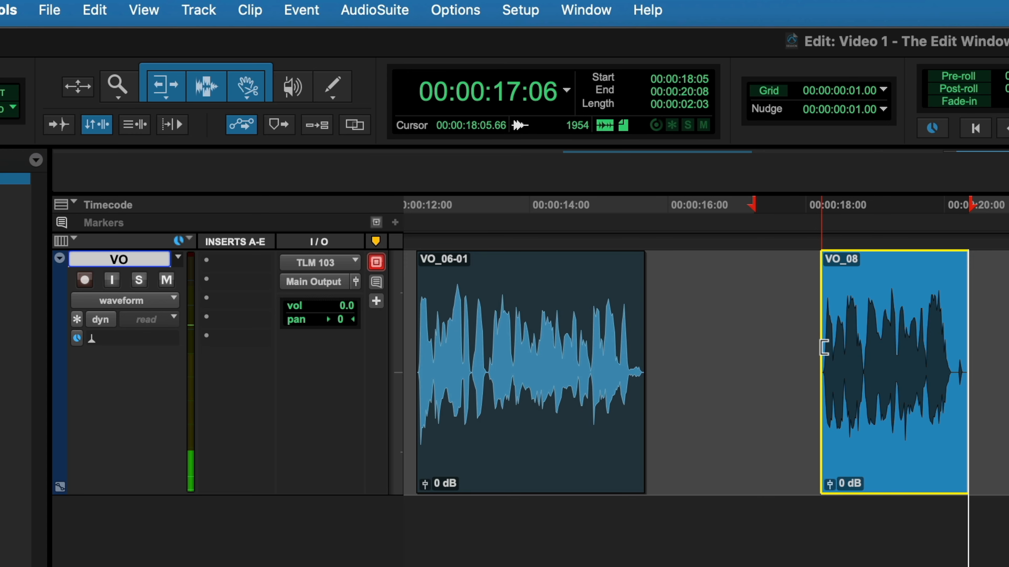
{"action": "left_click_drag", "start_coordinate": [967, 353], "coordinate": [949, 332]}
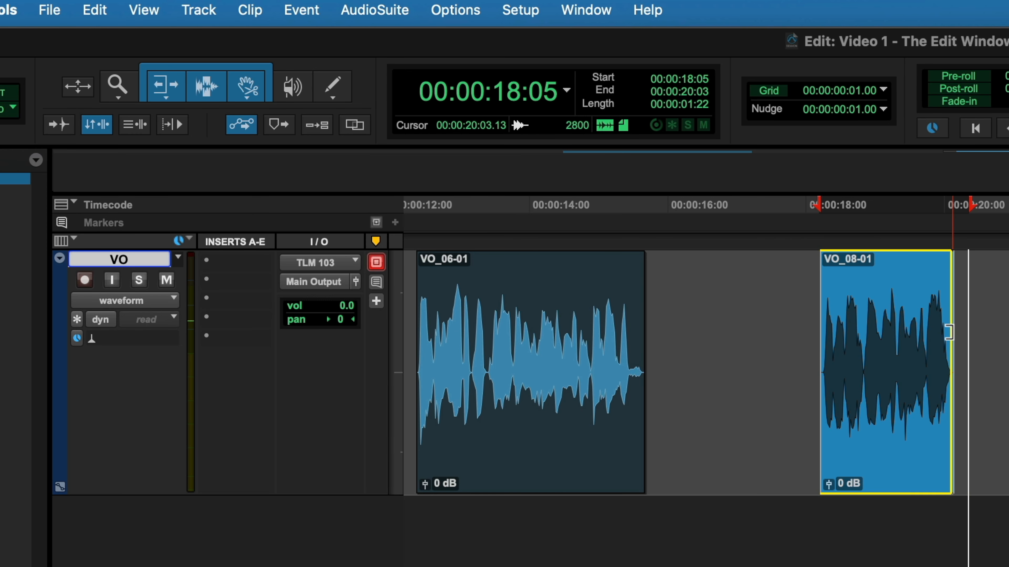
Time-compress the VO_08-01 clip slightly by pulling its end earlier with the TCE Trim tool.
{"action": "left_click", "coordinate": [159, 93]}
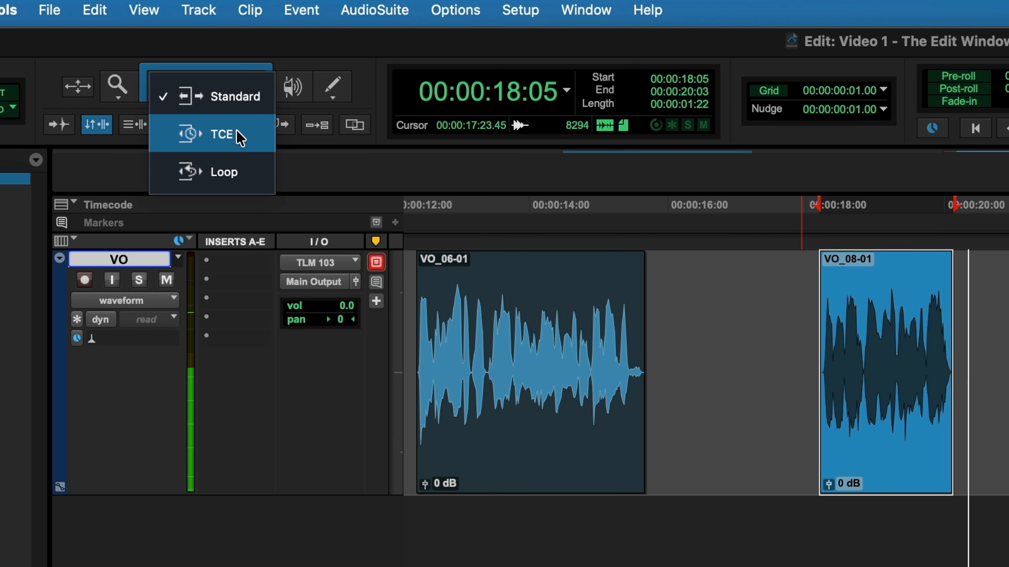
{"action": "left_click", "coordinate": [238, 135]}
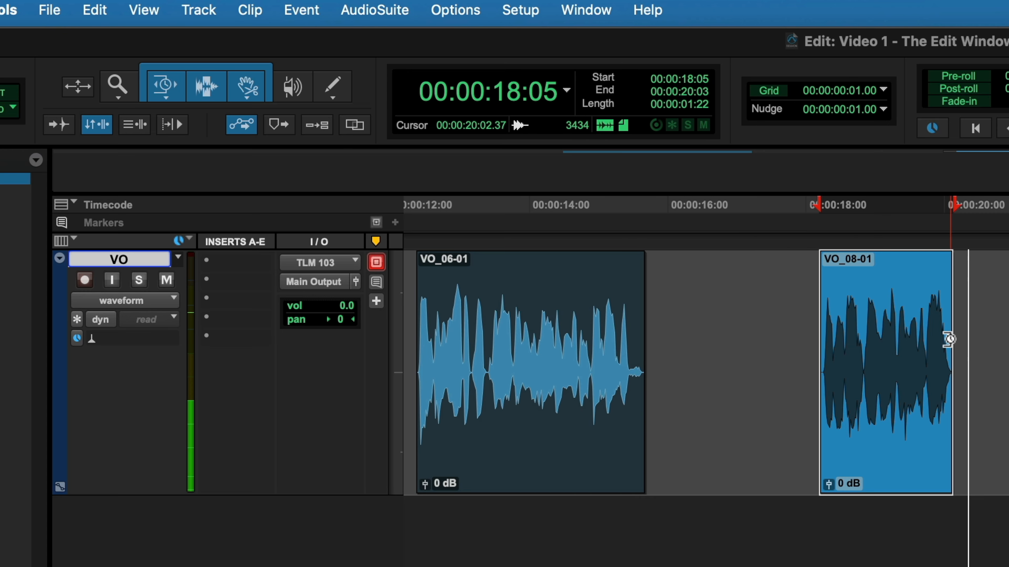
{"action": "left_click_drag", "start_coordinate": [949, 339], "coordinate": [929, 331]}
Play back the time-compressed clip from 00:00:17:22 and disarm recording on the VO track.
{"action": "left_click", "coordinate": [838, 328]}
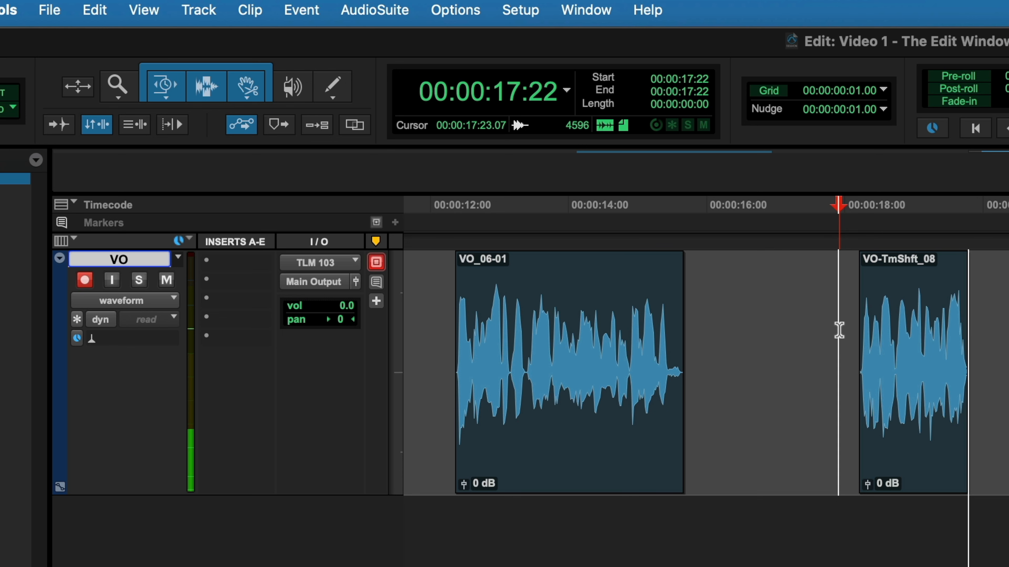
{"action": "key", "text": "space"}
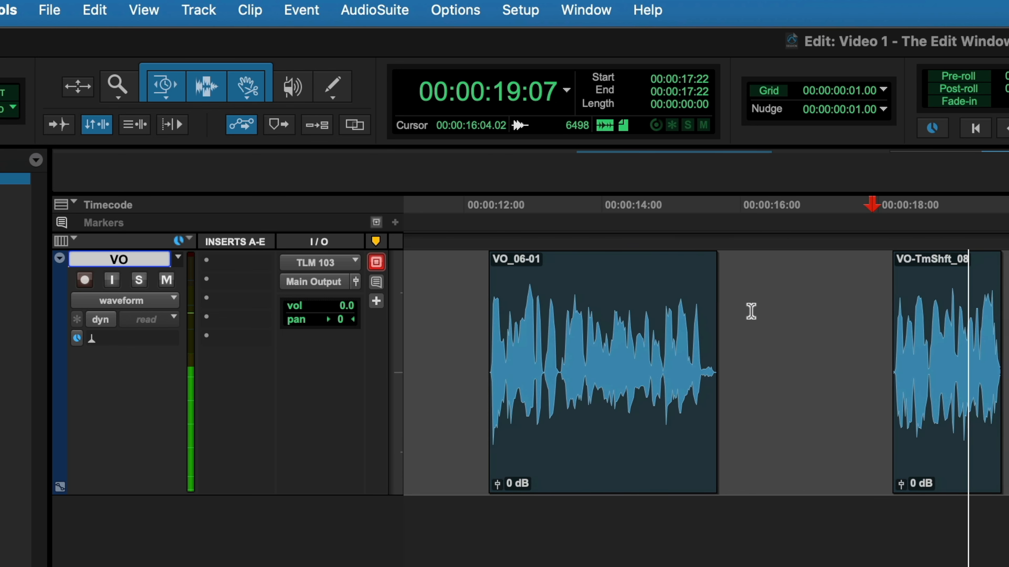
{"action": "key", "text": "space"}
{"action": "left_click", "coordinate": [85, 279]}
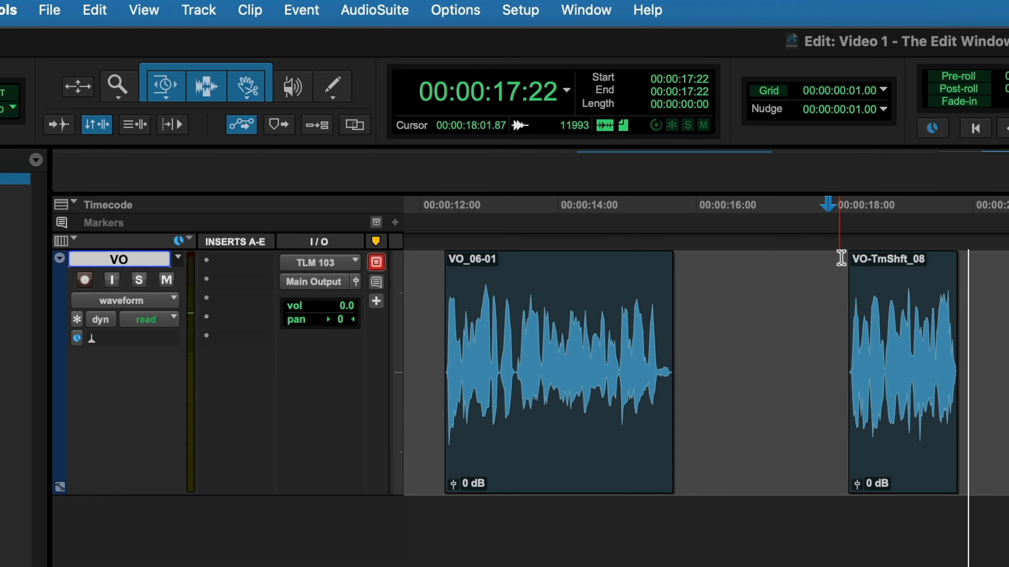
Loop the VO-TmShft_08 clip with the Loop Trim tool, extending its end to 00:00:27:21.
{"action": "left_click", "coordinate": [167, 93]}
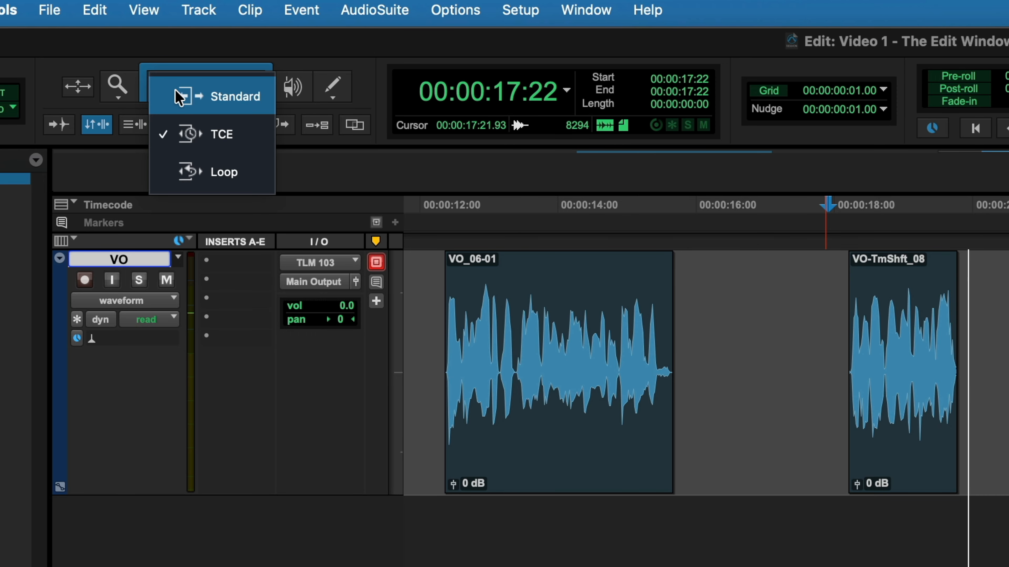
{"action": "left_click", "coordinate": [214, 179]}
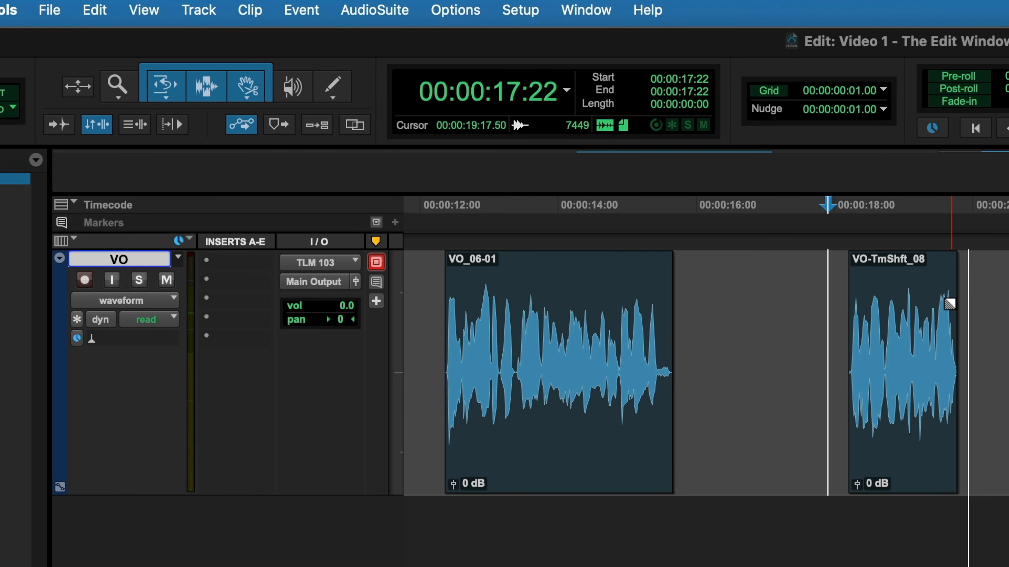
{"action": "left_click_drag", "start_coordinate": [947, 322], "coordinate": [1008, 326]}
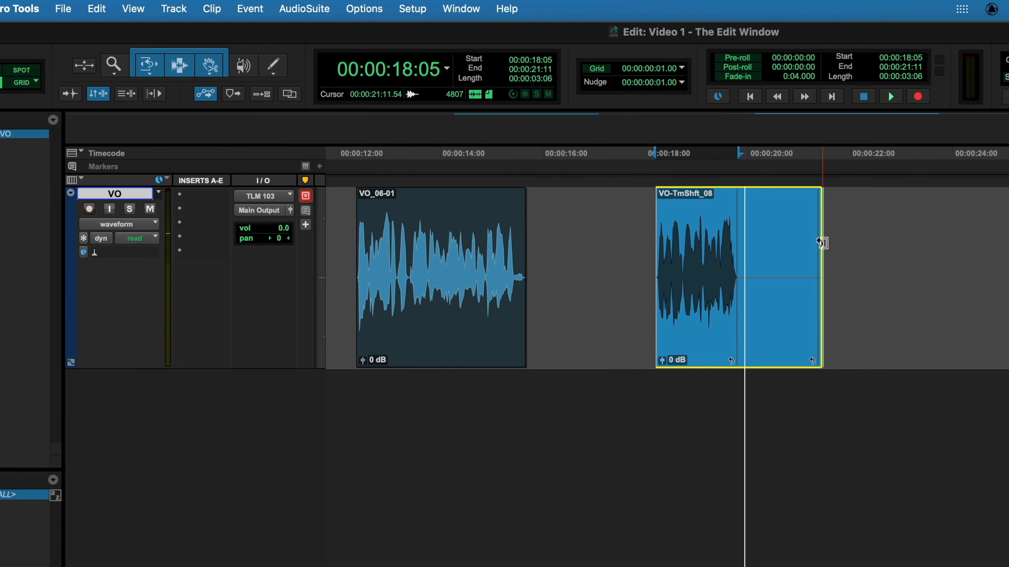
{"action": "left_click_drag", "start_coordinate": [821, 243], "coordinate": [952, 245]}
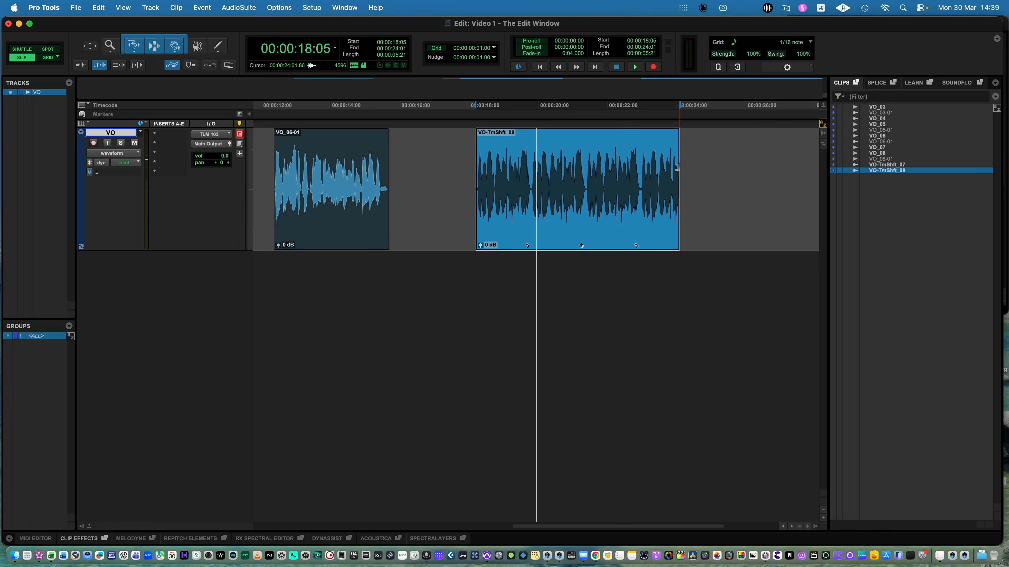
{"action": "left_click_drag", "start_coordinate": [677, 167], "coordinate": [810, 158]}
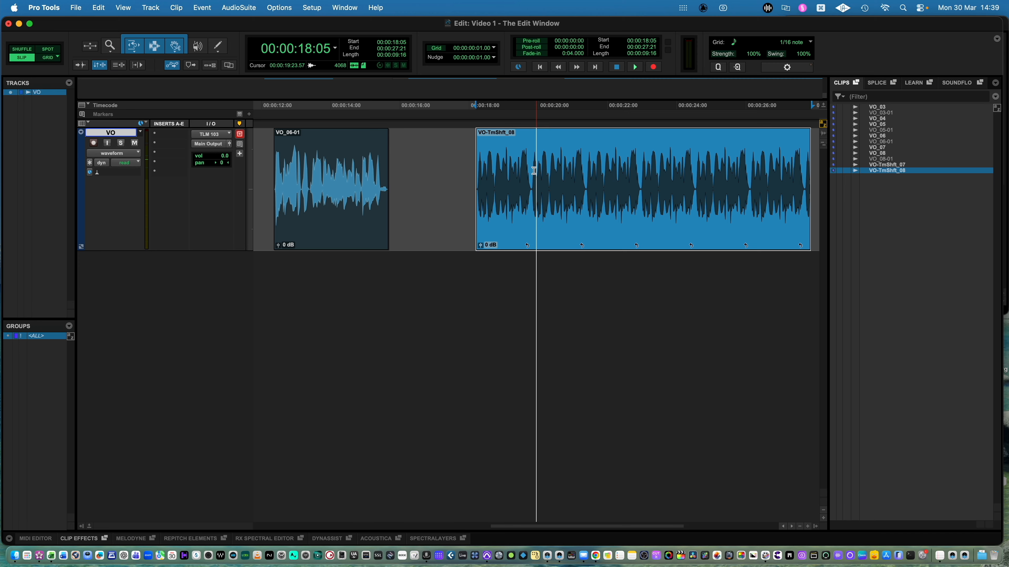
Set the Trim tool back to Standard and delete the looped VO-TmShft_08 clip from the VO track.
{"action": "left_click", "coordinate": [135, 47]}
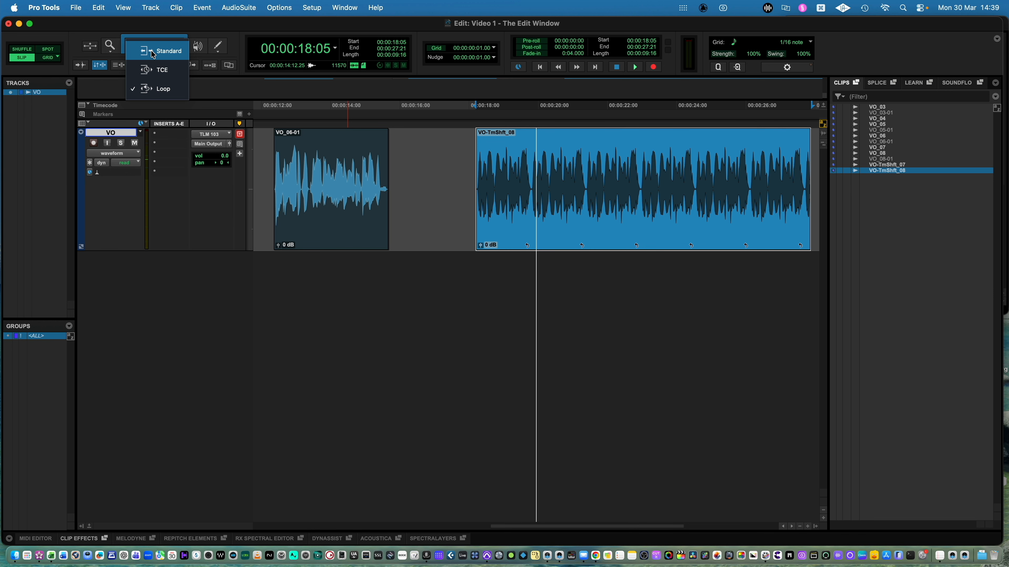
{"action": "left_click", "coordinate": [152, 52]}
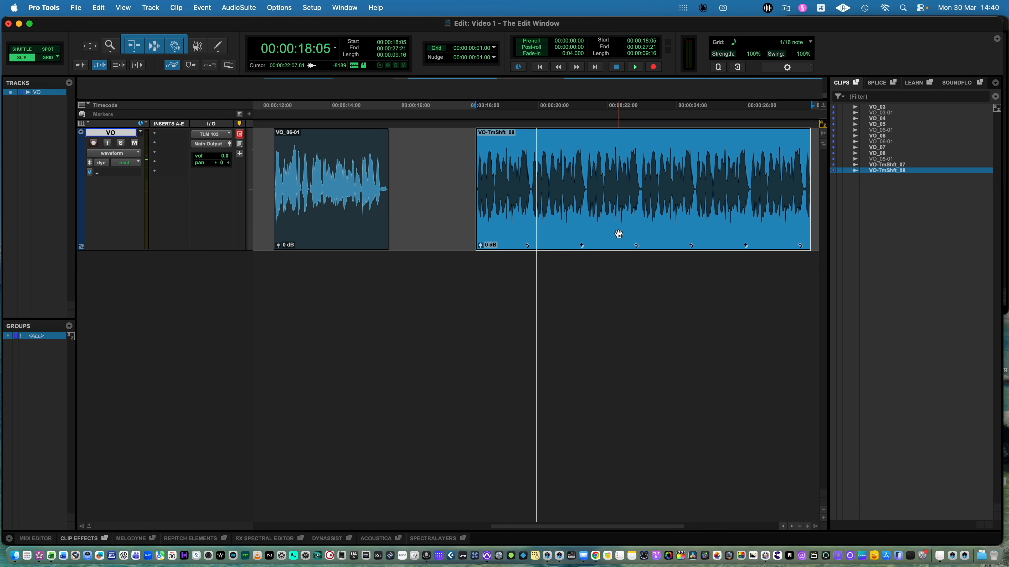
{"action": "key", "text": "Delete"}
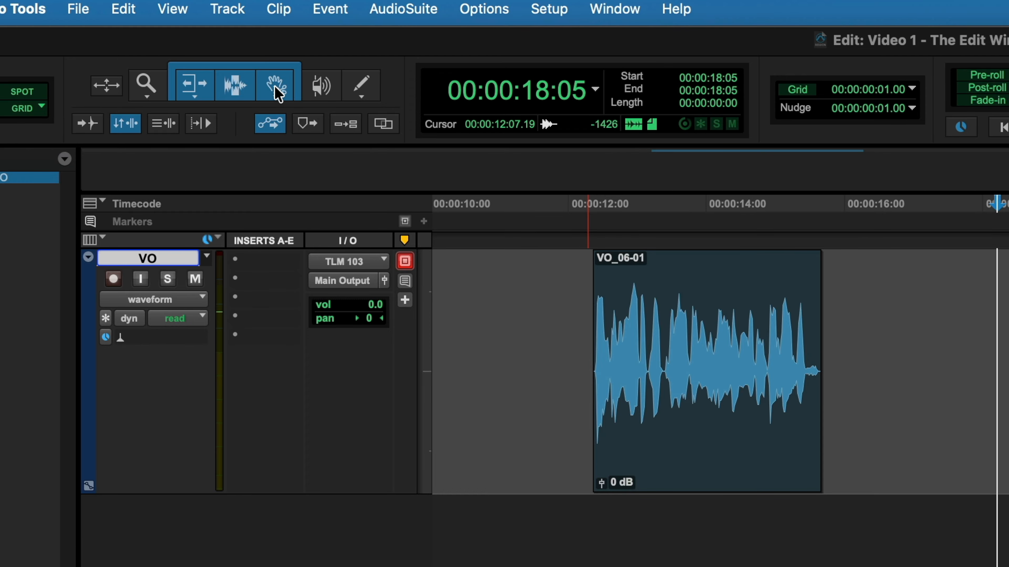
Separate the 00:00:13:09 to 00:00:14:22 range of VO_06-01 with the Separation Grabber, move it to 00:00:17:11, and undo the move.
{"action": "left_click", "coordinate": [279, 94]}
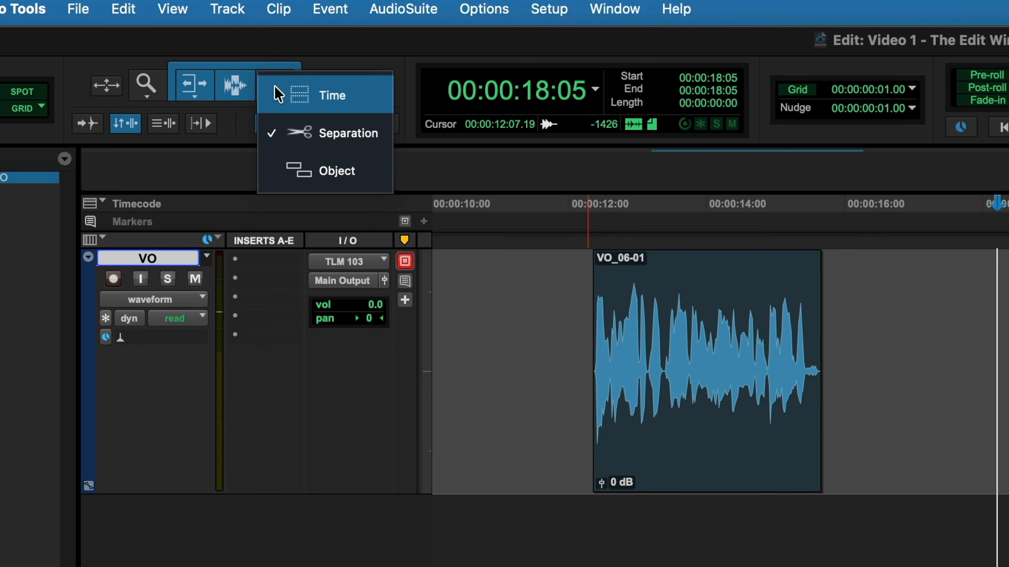
{"action": "left_click", "coordinate": [755, 277]}
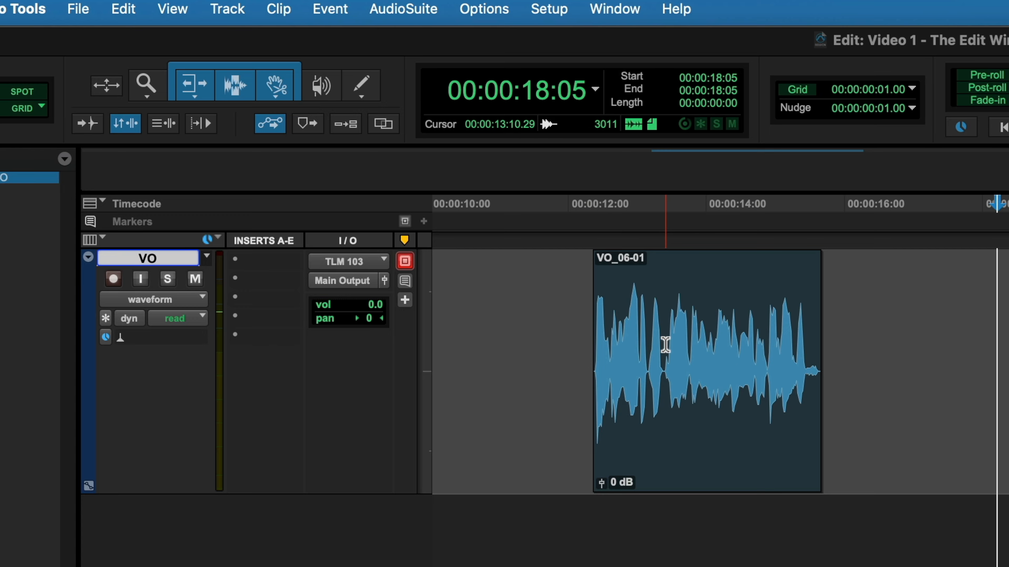
{"action": "left_click", "coordinate": [665, 342]}
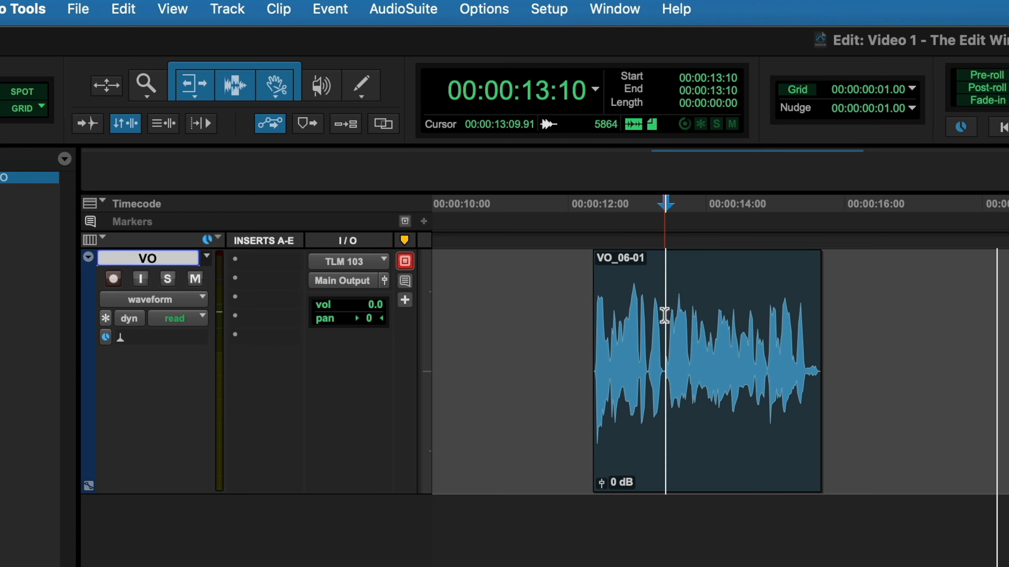
{"action": "left_click", "coordinate": [664, 316]}
{"action": "left_click_drag", "start_coordinate": [664, 316], "coordinate": [767, 322]}
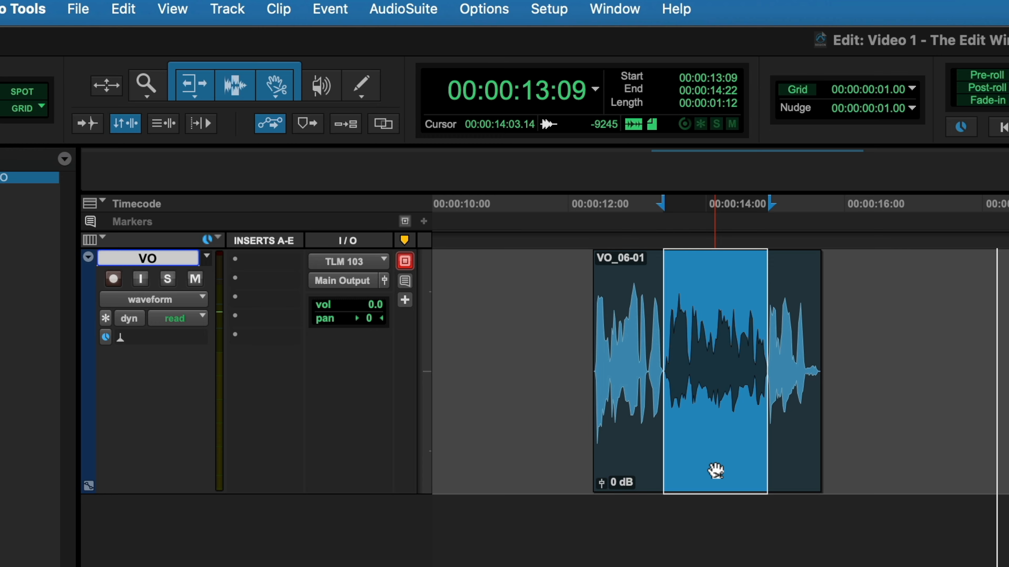
{"action": "left_click_drag", "start_coordinate": [716, 471], "coordinate": [992, 463]}
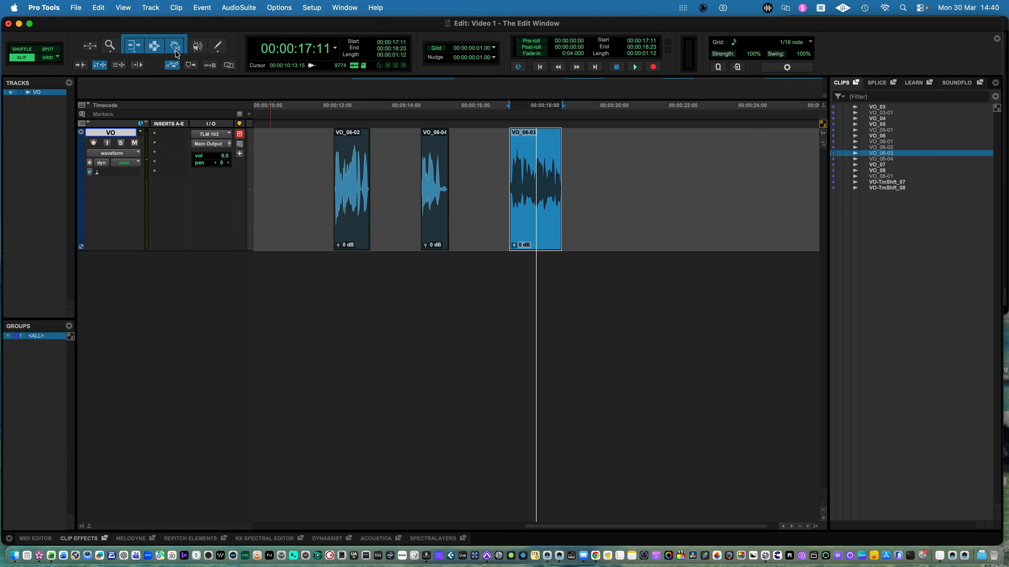
{"action": "key", "text": "super+z"}
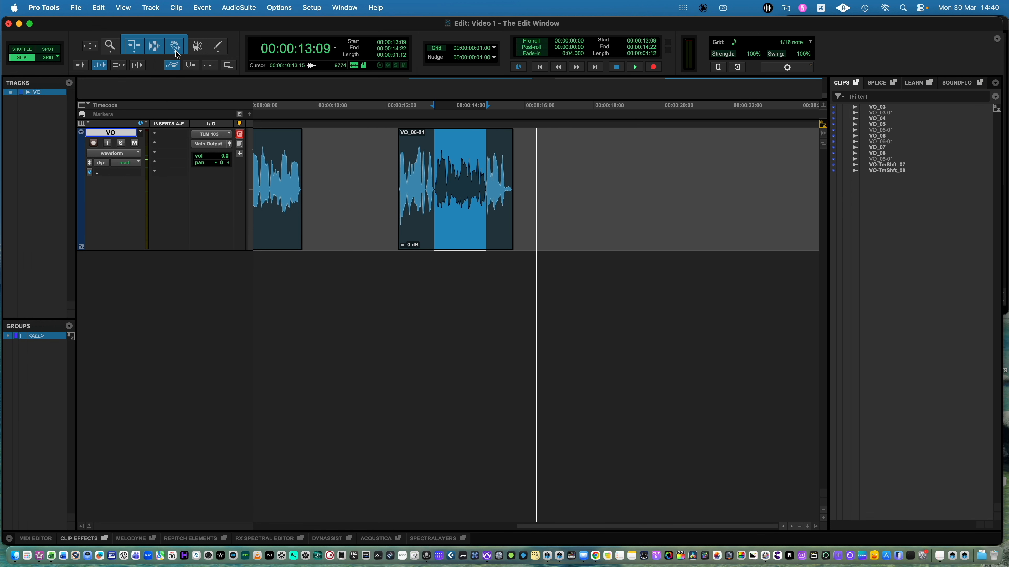
Set the Grabber tool to Time mode and move the whole VO_06-01 clip to start at 00:00:14:14.
{"action": "left_click", "coordinate": [177, 55]}
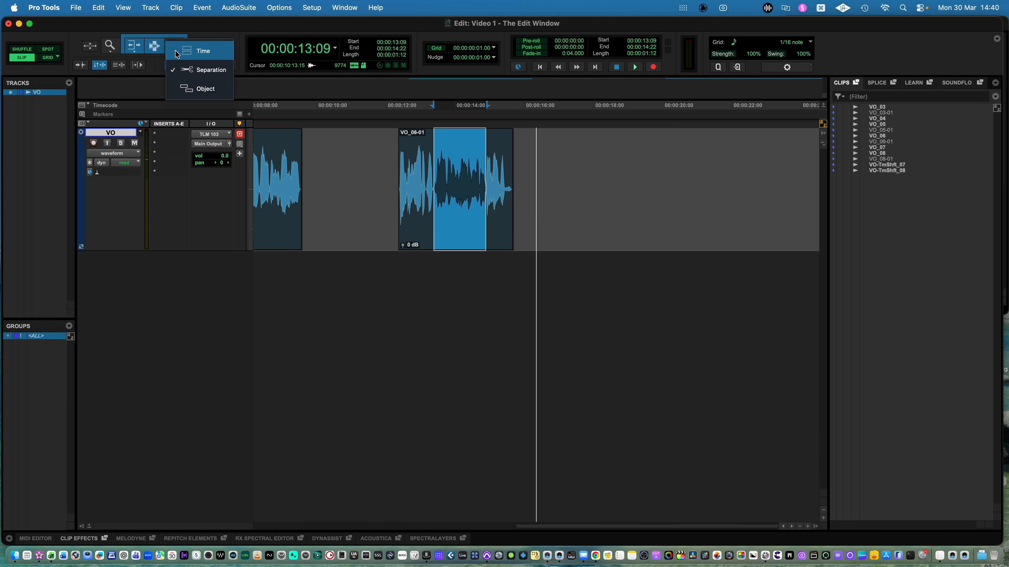
{"action": "left_click", "coordinate": [203, 56]}
{"action": "left_click", "coordinate": [403, 174]}
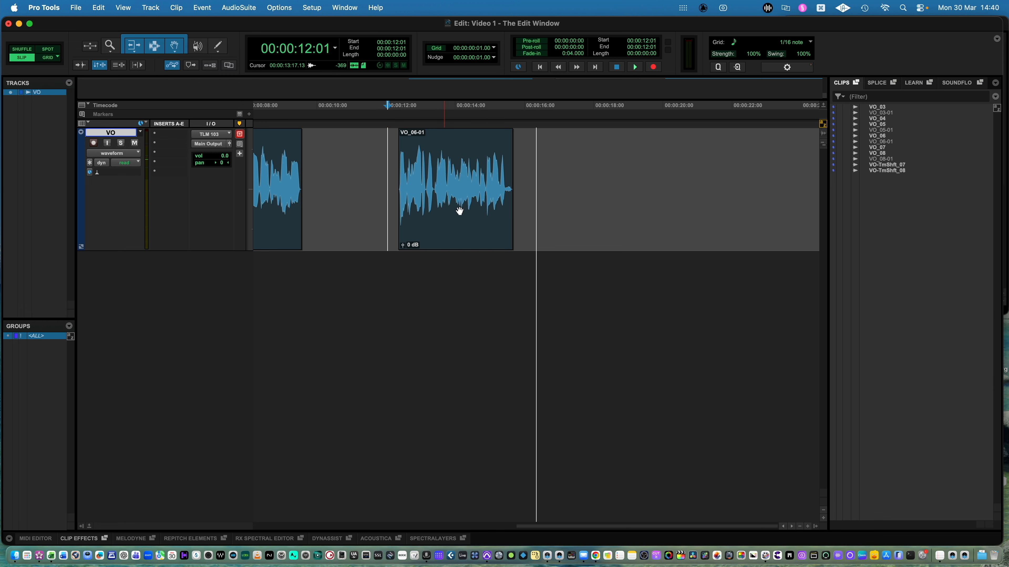
{"action": "left_click_drag", "start_coordinate": [453, 166], "coordinate": [444, 165]}
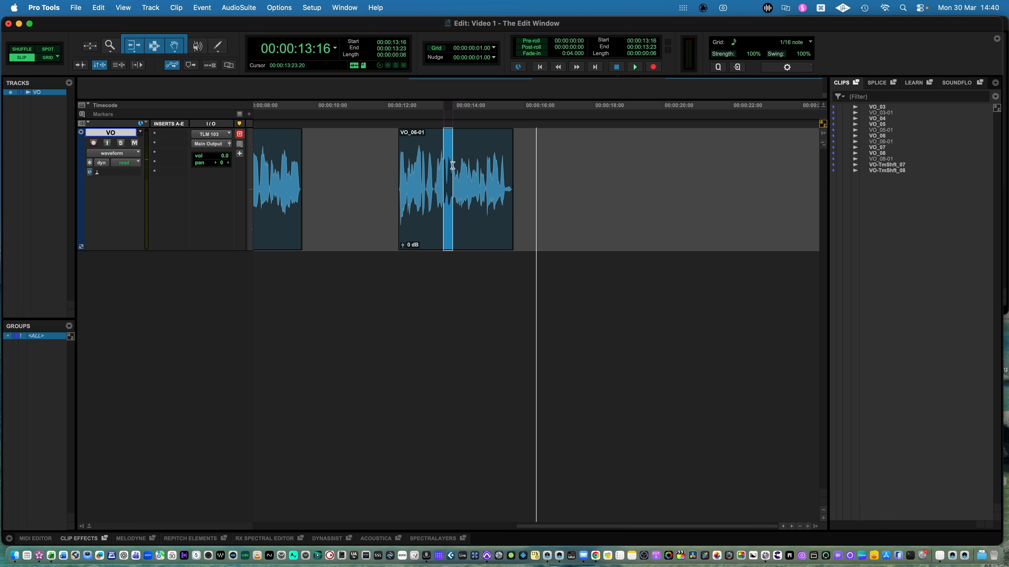
{"action": "left_click", "coordinate": [549, 197]}
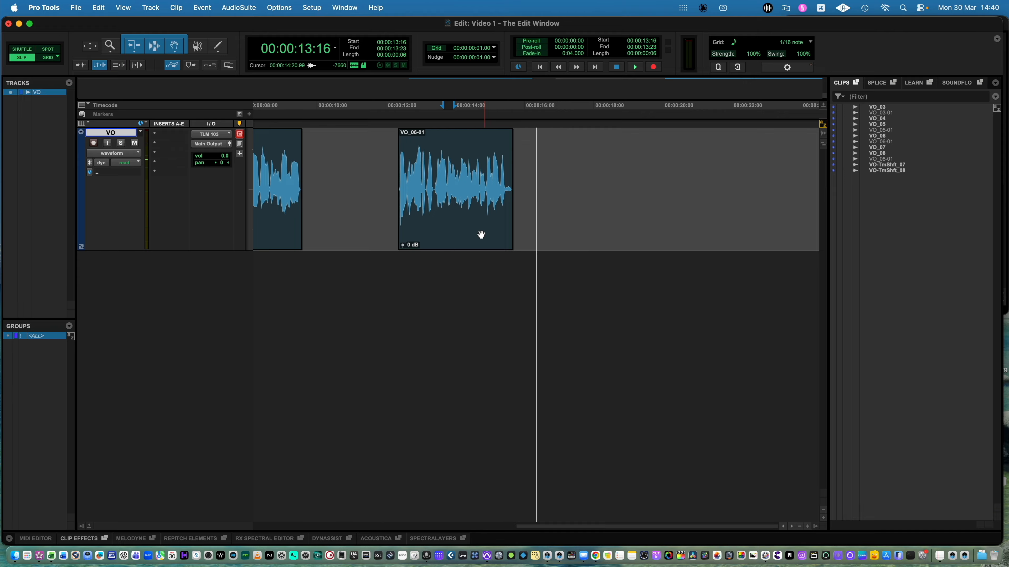
{"action": "left_click", "coordinate": [449, 240]}
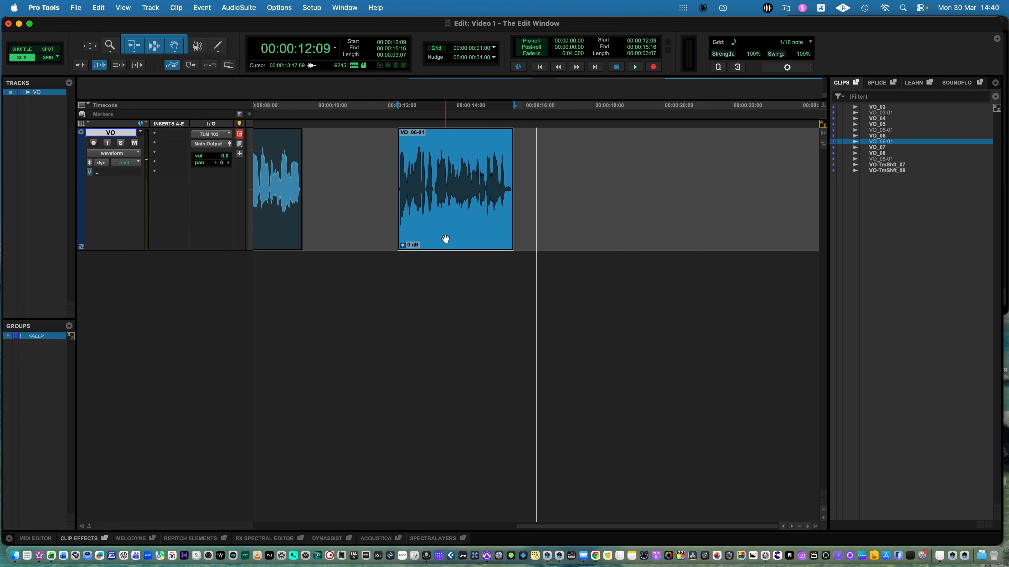
{"action": "left_click_drag", "start_coordinate": [463, 230], "coordinate": [537, 227]}
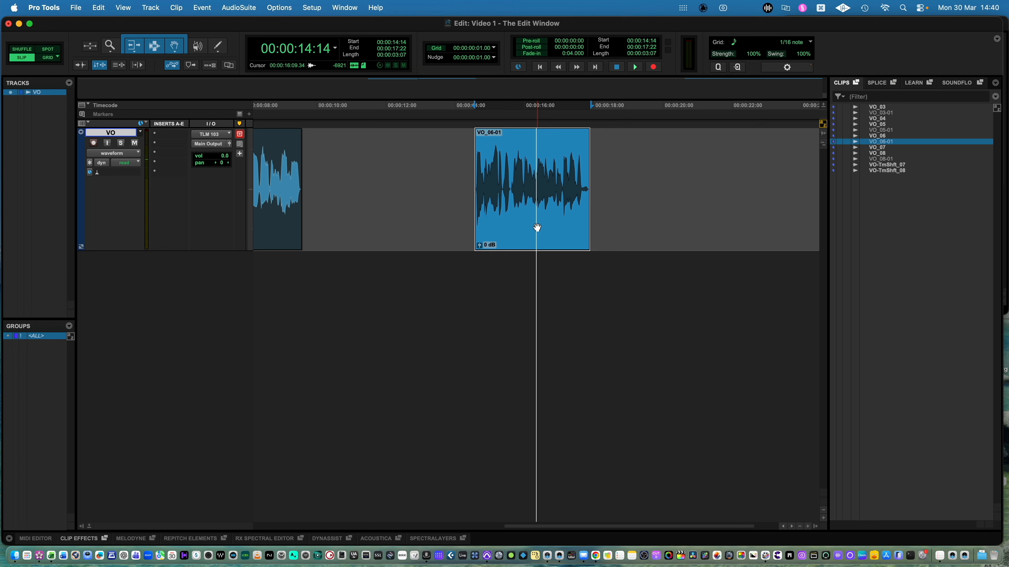
Select the VO_05-01 clip together with VO_06-01 and move both later so VO_05-01 starts at 00:00:12:10.
{"action": "key", "text": "r"}
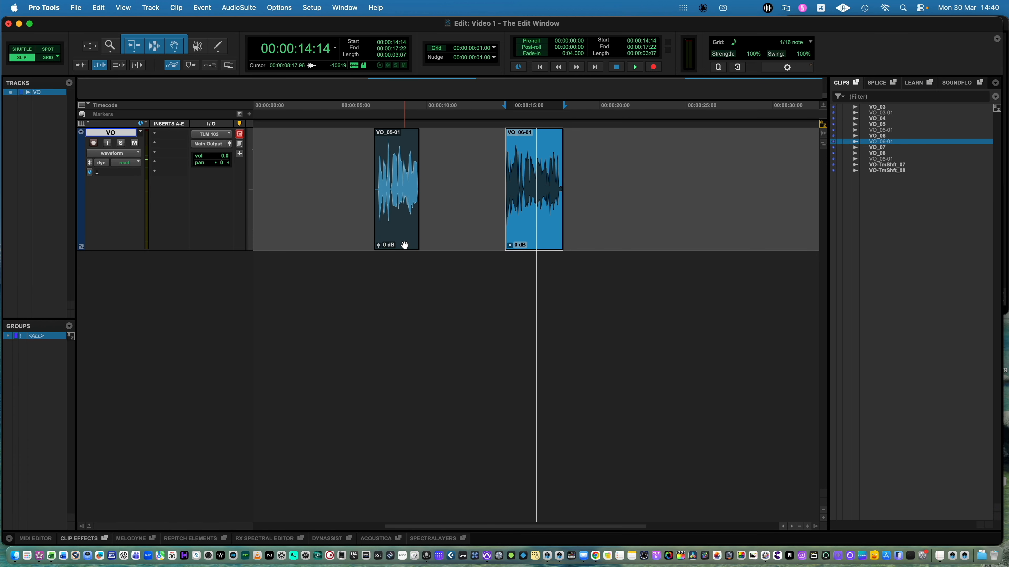
{"action": "left_click", "coordinate": [405, 245], "text": "shift"}
{"action": "left_click_drag", "start_coordinate": [404, 245], "coordinate": [495, 245]}
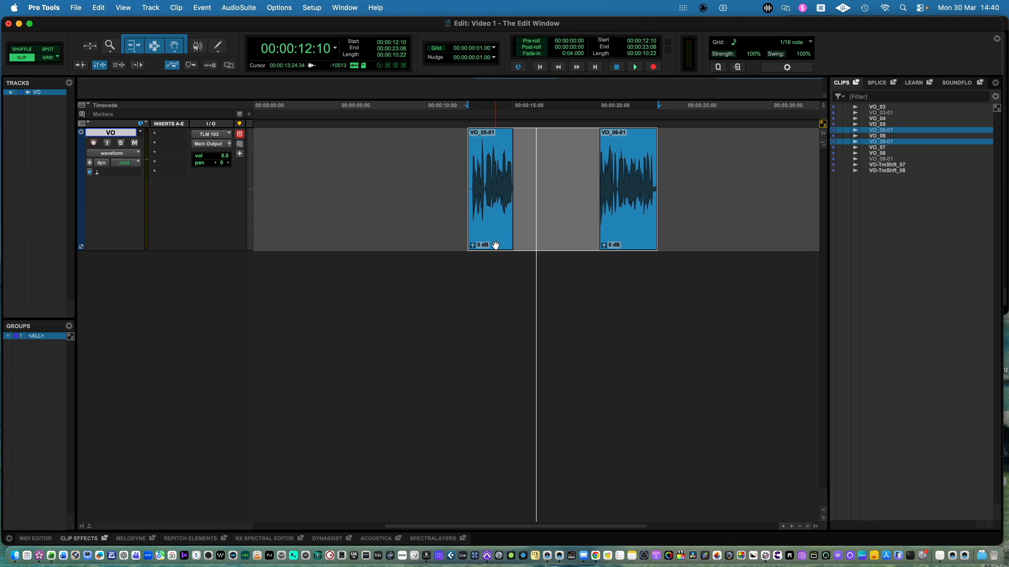
Move only VO_06-01 earlier to start at 00:00:16:10, and extend the clip selection to include VO_05-01.
{"action": "left_click", "coordinate": [617, 219]}
{"action": "left_click_drag", "start_coordinate": [616, 218], "coordinate": [541, 228]}
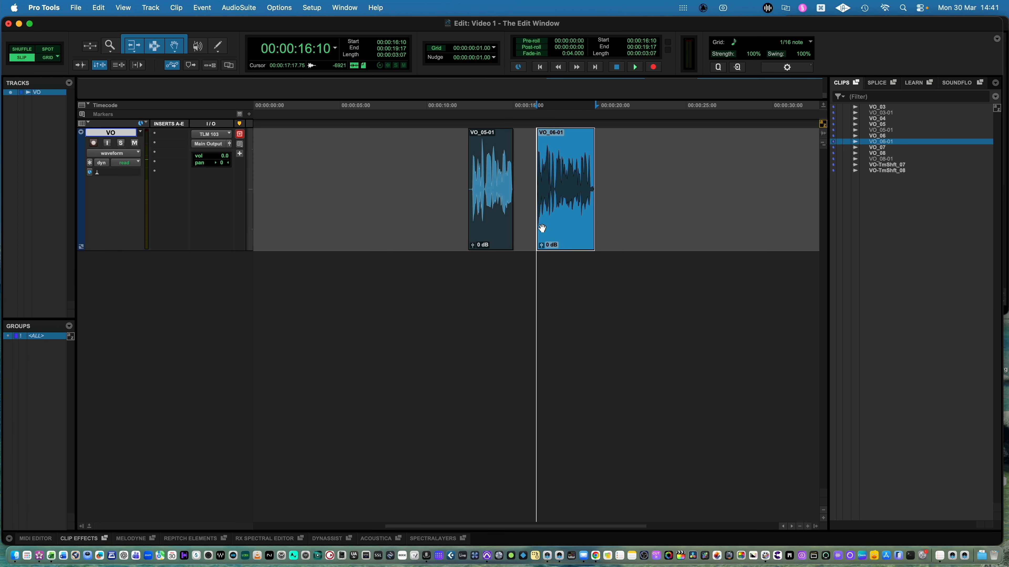
{"action": "left_click", "coordinate": [502, 242], "text": "shift"}
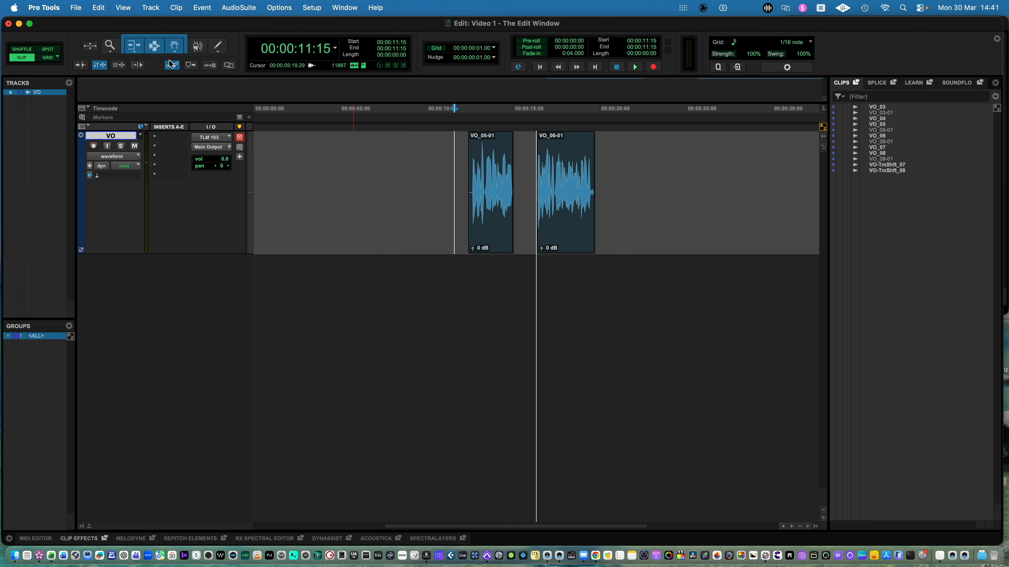
Set the Grabber tool to Object mode and record a third voice-over clip on the VO track starting at 00:00:21:08.
{"action": "left_click", "coordinate": [180, 45]}
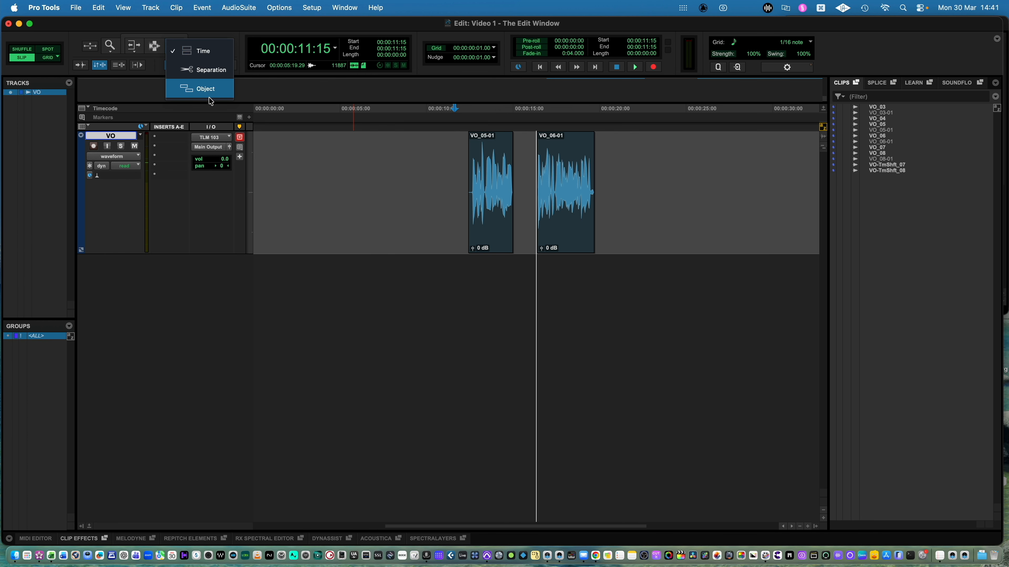
{"action": "left_click", "coordinate": [209, 98]}
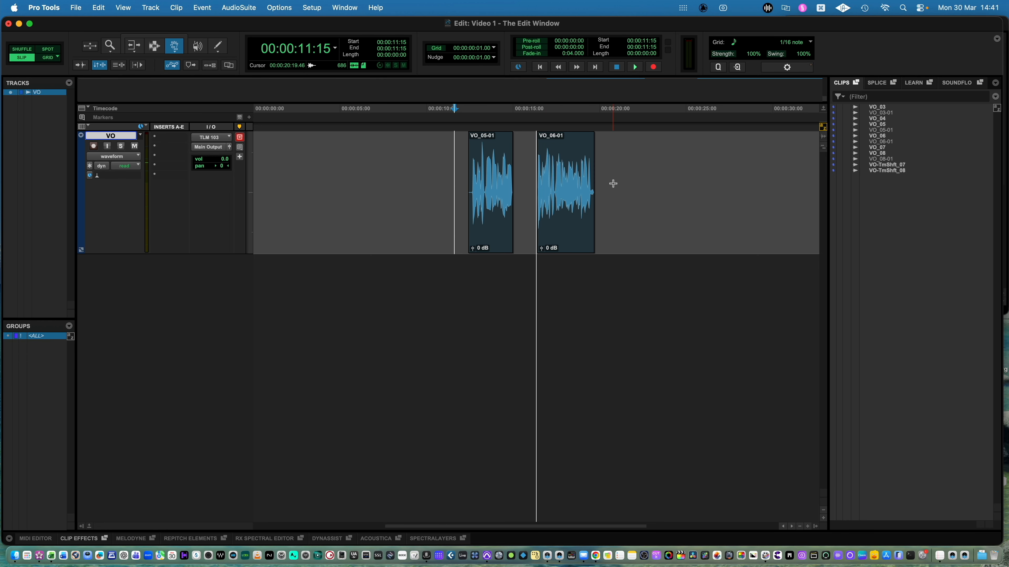
{"action": "left_click", "coordinate": [616, 172]}
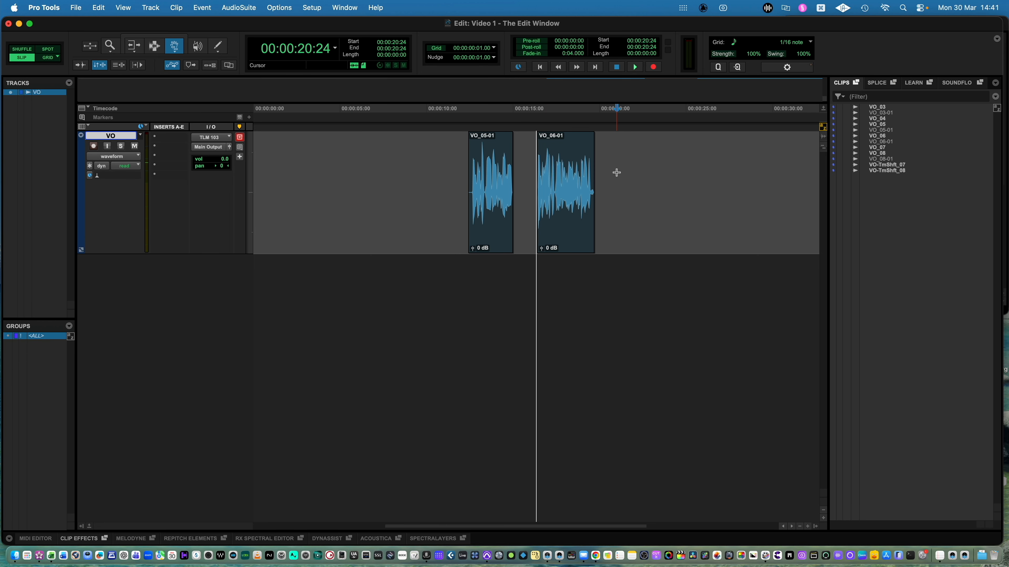
{"action": "left_click", "coordinate": [93, 147]}
{"action": "key", "text": "super+space"}
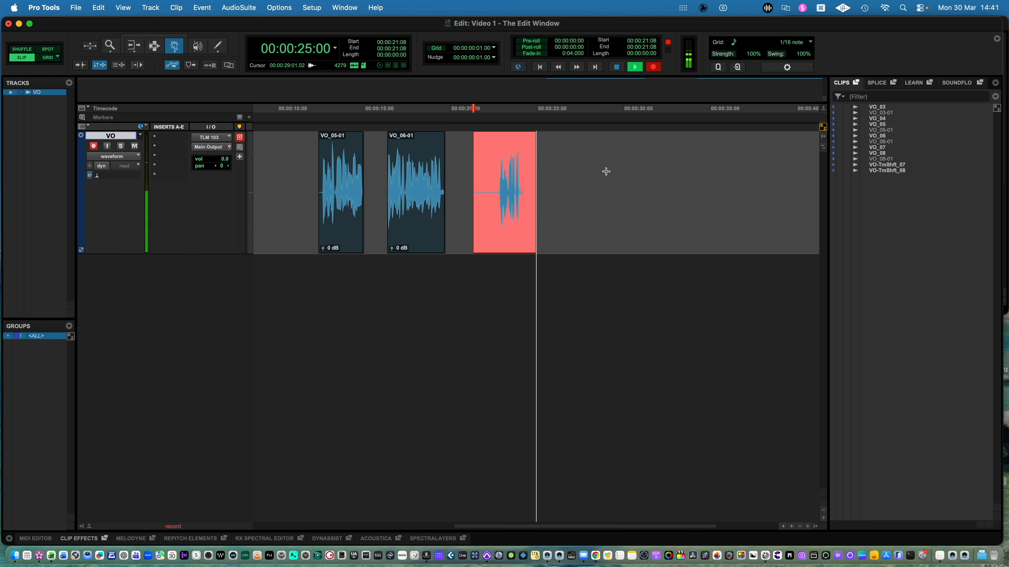
{"action": "key", "text": "space"}
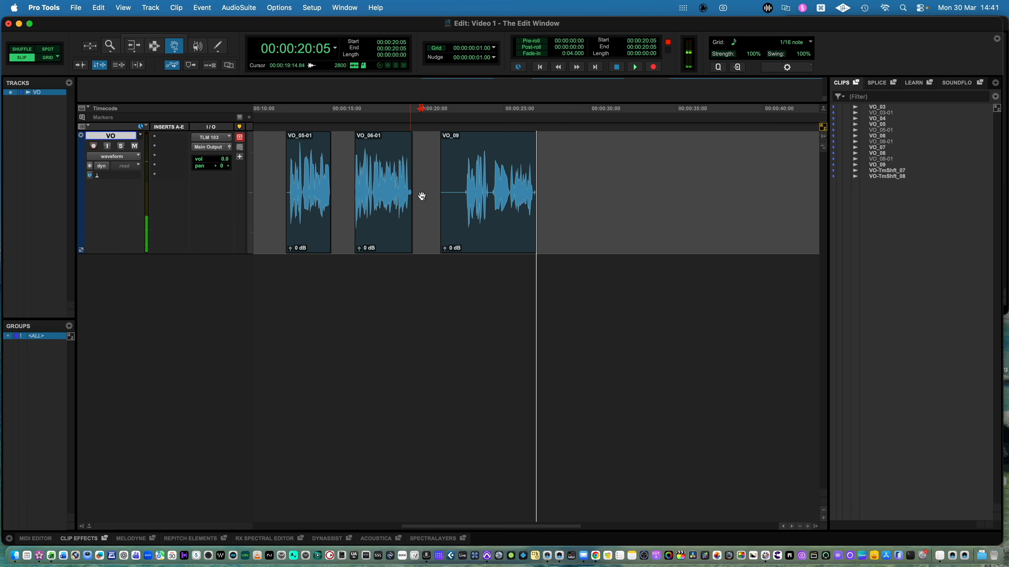
Select VO_09 and VO_05-01 without VO_06-01 and move both earlier so VO_05-01 starts at 00:00:11:18.
{"action": "left_click", "coordinate": [491, 237]}
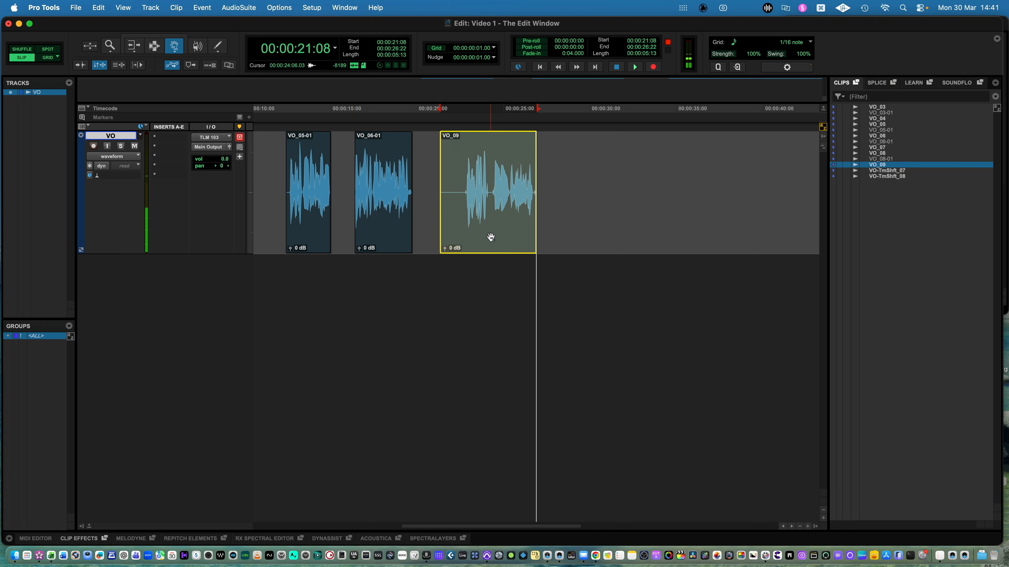
{"action": "left_click", "coordinate": [309, 240], "text": "shift"}
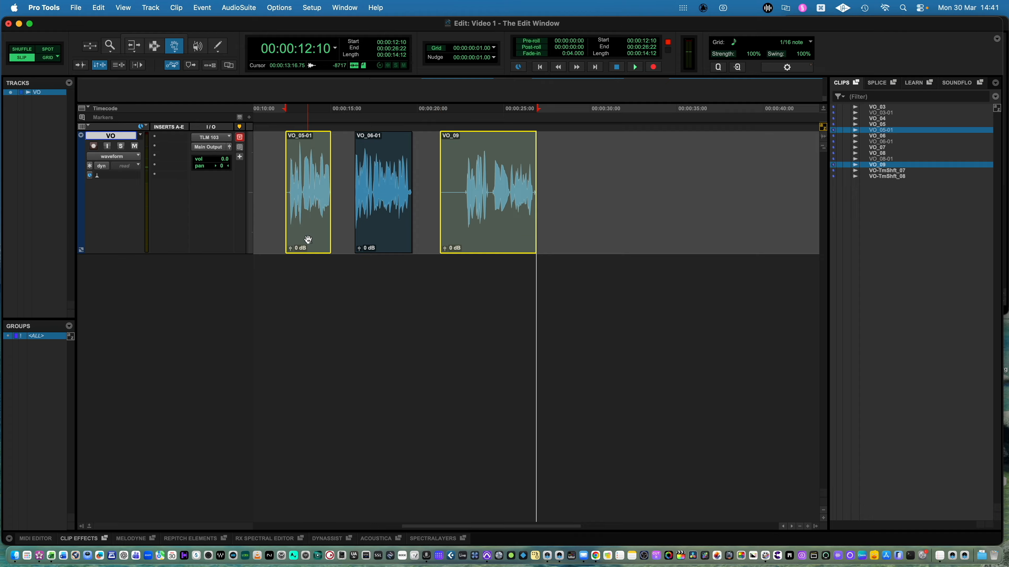
{"action": "left_click_drag", "start_coordinate": [312, 240], "coordinate": [297, 217]}
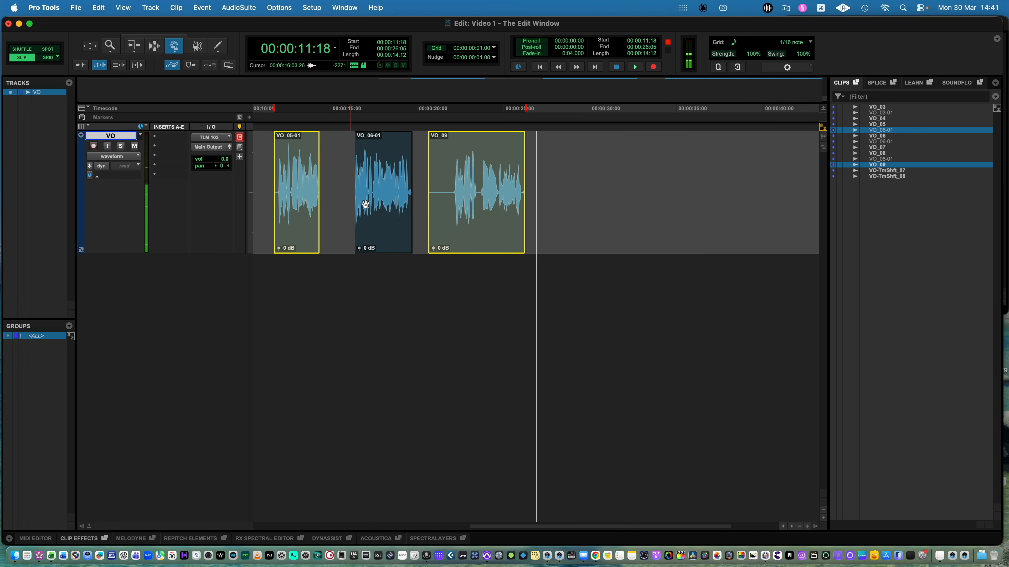
Set the Grabber tool to Time mode and select the continuous range of clips from VO_09 back to VO_05-01.
{"action": "left_click", "coordinate": [181, 47]}
{"action": "left_click", "coordinate": [197, 54]}
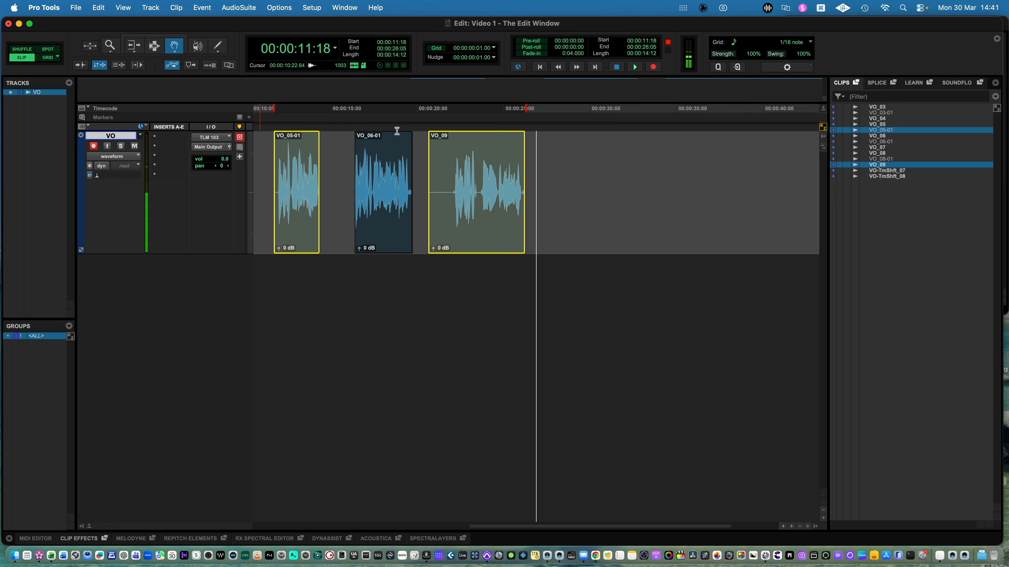
{"action": "left_click", "coordinate": [418, 166]}
{"action": "left_click", "coordinate": [469, 222]}
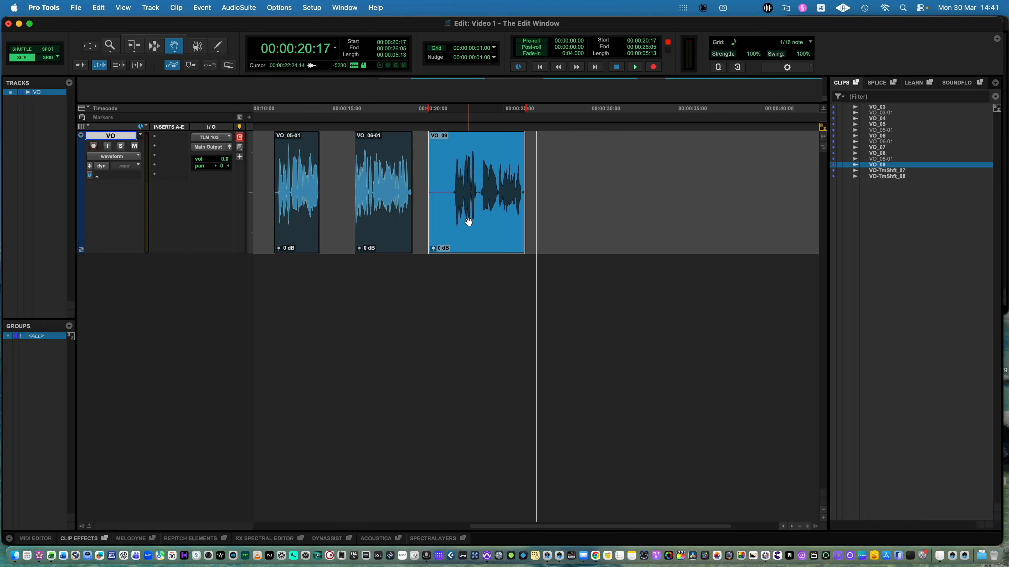
{"action": "left_click", "coordinate": [301, 223], "text": "shift"}
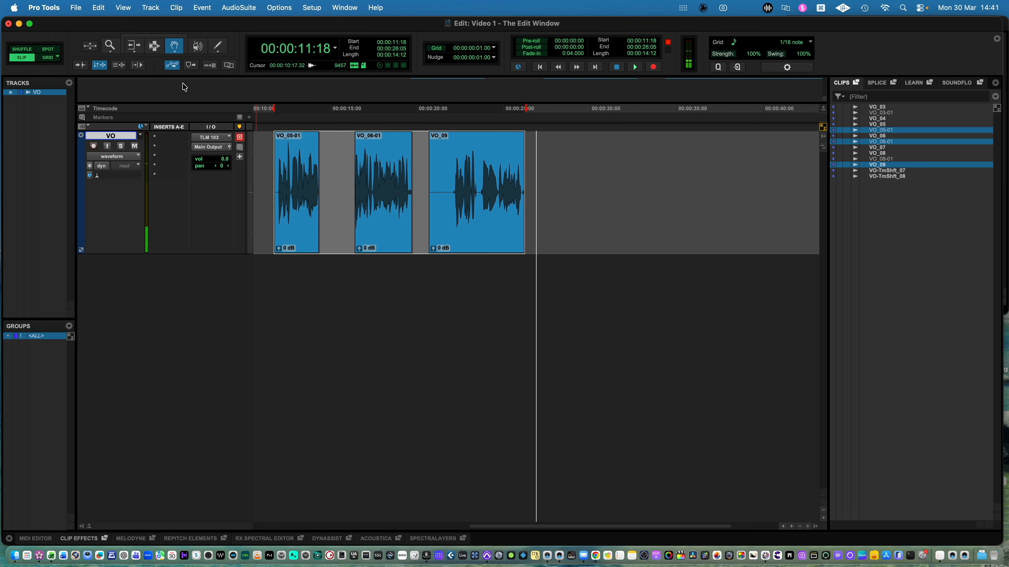
Return the Grabber tool to Object mode and select only the VO_05-01 and VO_09 clips.
{"action": "left_click", "coordinate": [173, 53]}
{"action": "left_click", "coordinate": [200, 85]}
{"action": "left_click", "coordinate": [305, 234]}
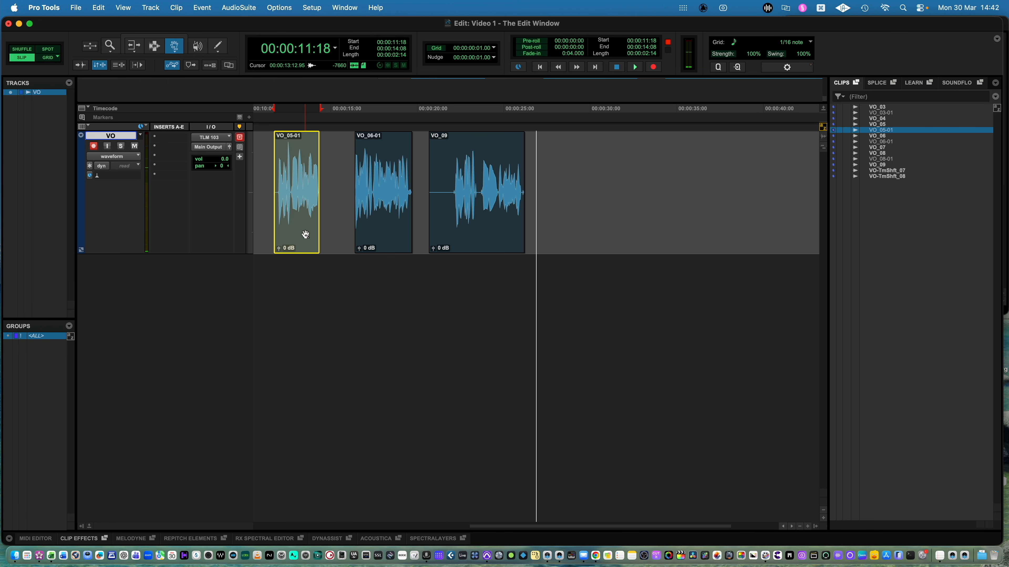
{"action": "left_click", "coordinate": [484, 234], "text": "shift"}
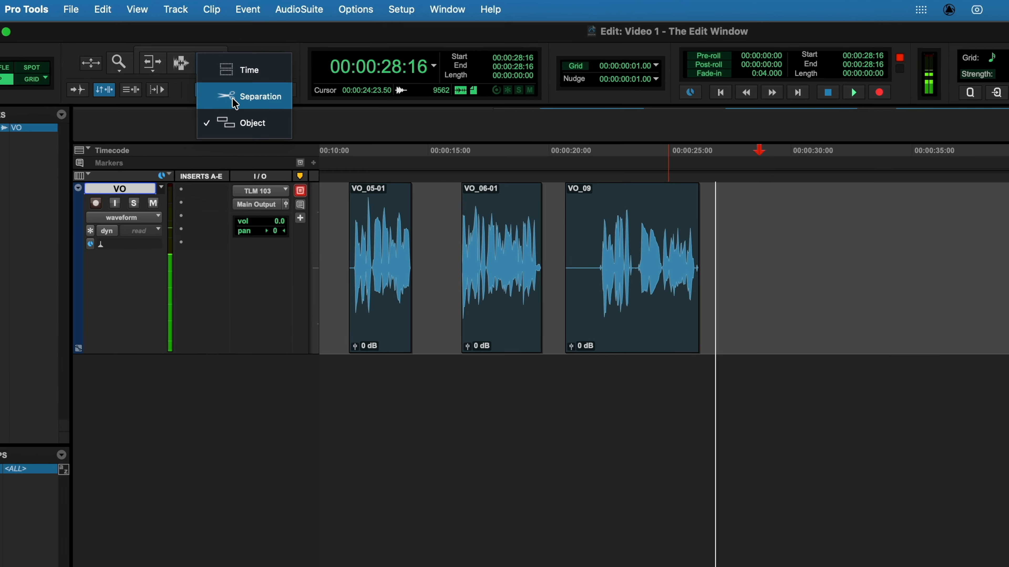
Activate the Smart Tool combining the Trim, Selector and Grabber tools, keeping the Grabber in Object mode.
{"action": "left_click", "coordinate": [188, 76]}
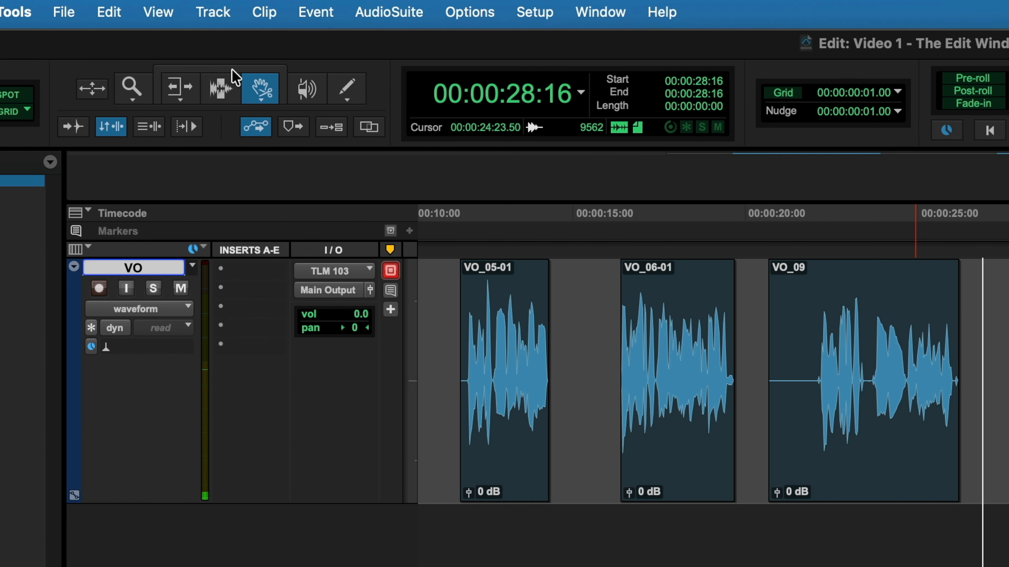
{"action": "left_click", "coordinate": [263, 69]}
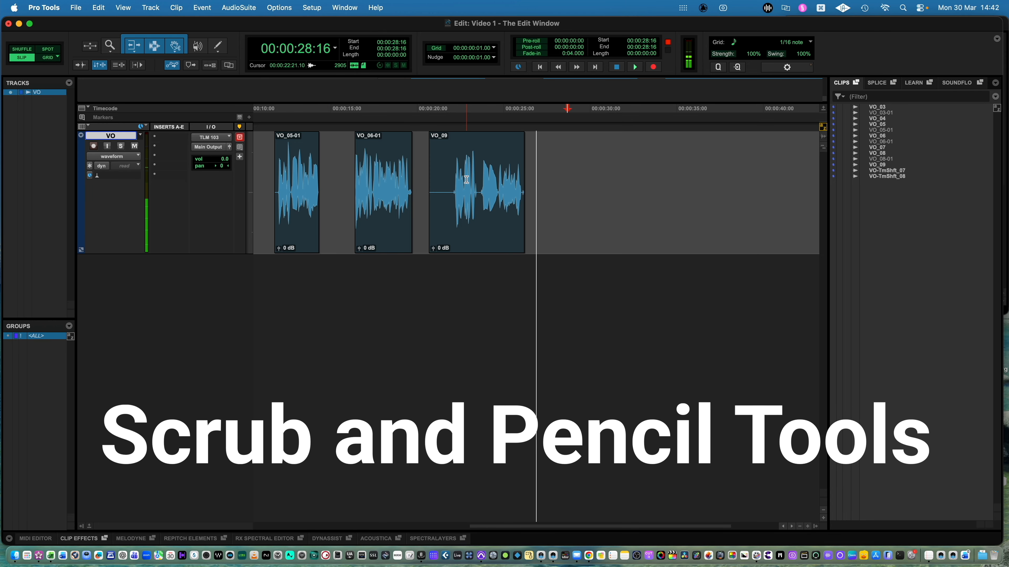
Scrub back and forth over the first words of VO_09 with the Scrubber tool to locate where the speech begins.
{"action": "left_click", "coordinate": [200, 46]}
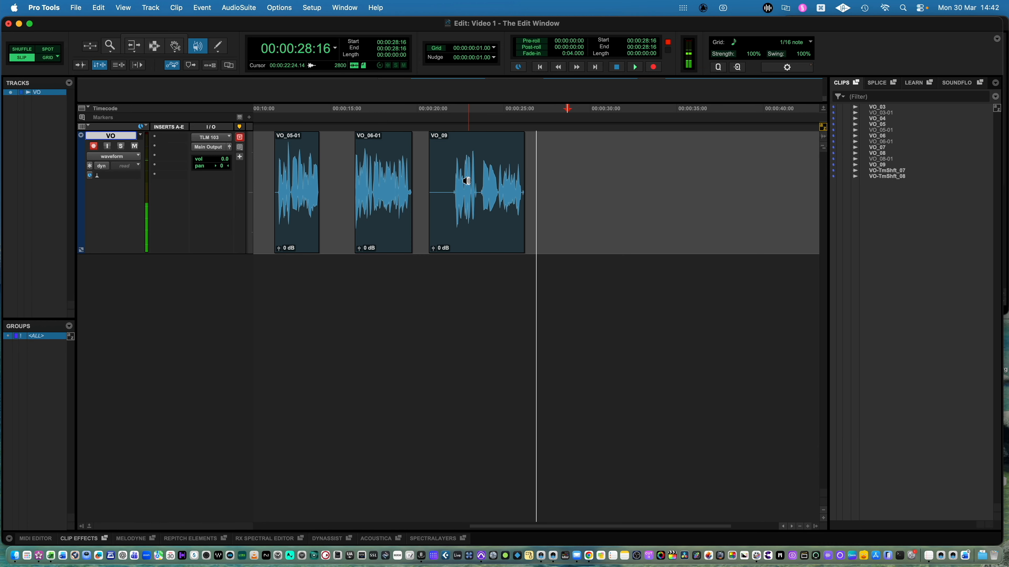
{"action": "left_click", "coordinate": [456, 192]}
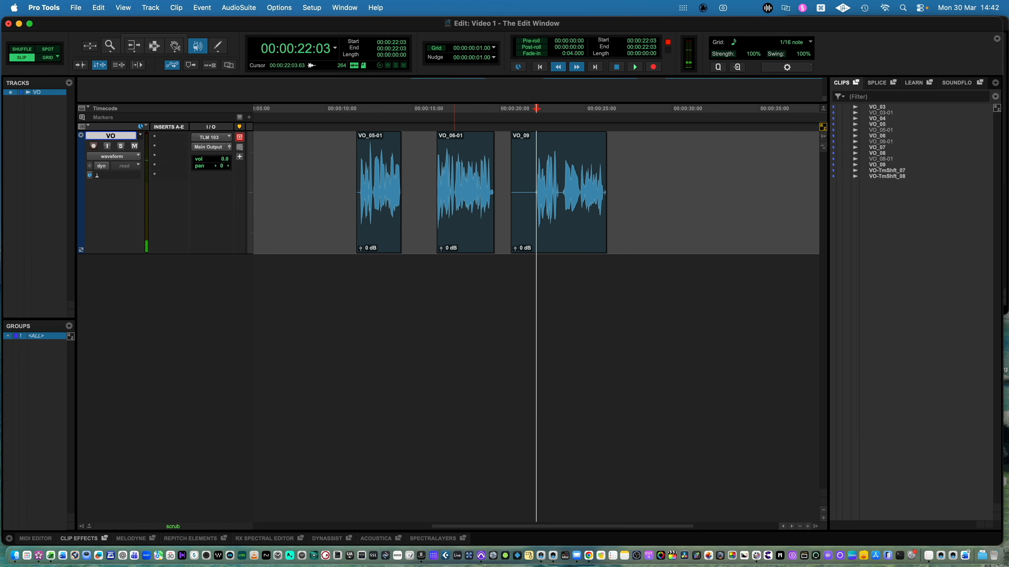
{"action": "left_click_drag", "start_coordinate": [455, 191], "coordinate": [462, 192]}
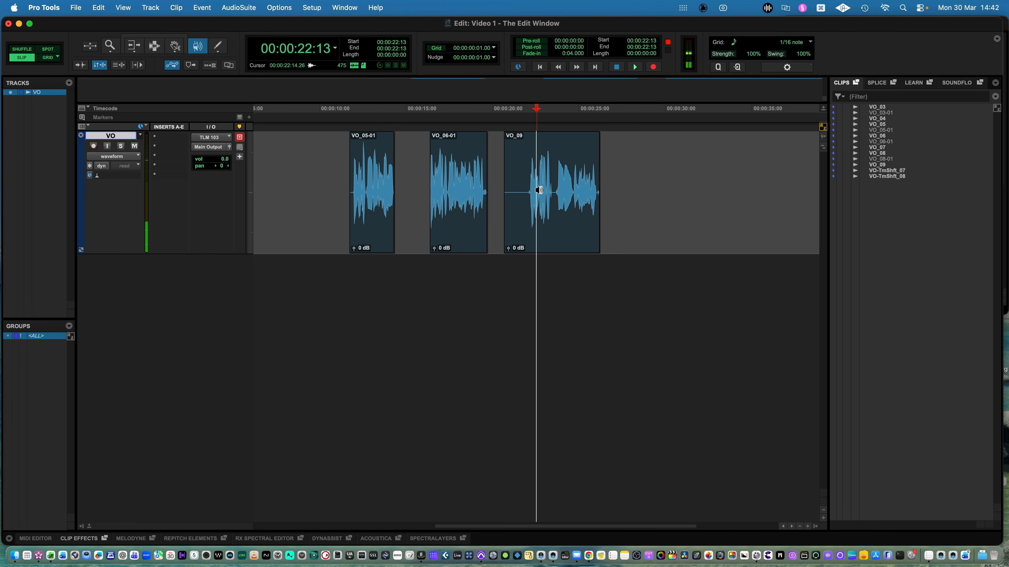
{"action": "mouse_move", "coordinate": [542, 192]}
{"action": "left_mouse_down"}
{"action": "mouse_move", "coordinate": [551, 191]}
{"action": "mouse_move", "coordinate": [539, 191]}
{"action": "left_mouse_up"}
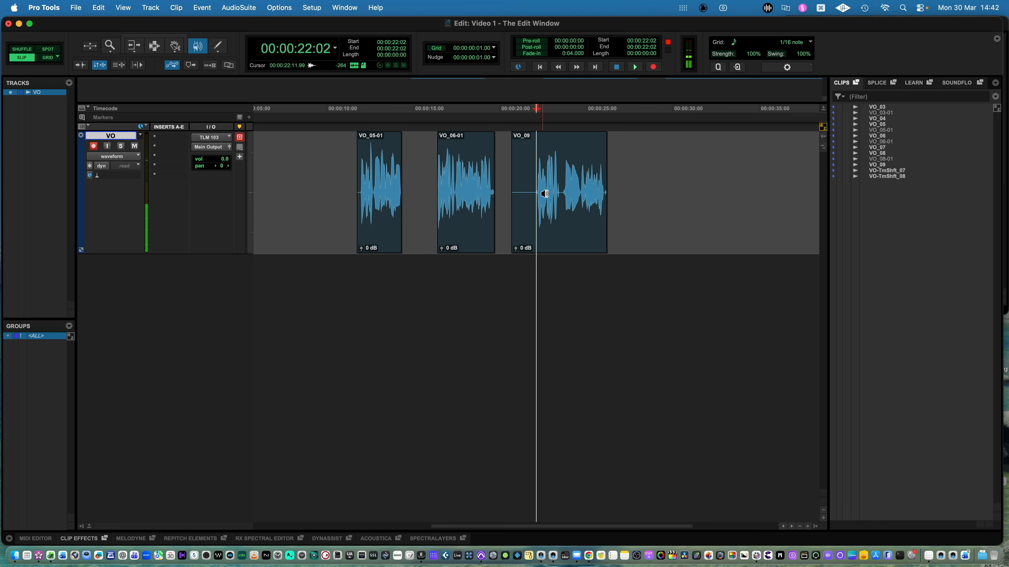
{"action": "key", "text": "super+bracketright"}
{"action": "key", "text": "super+bracketright"}
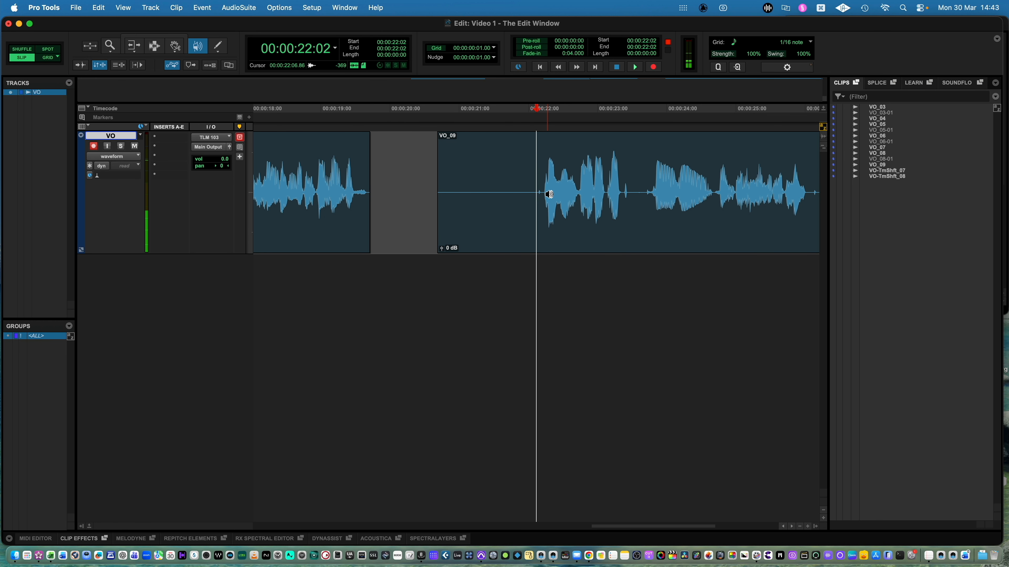
Redraw the waveform of VO_09 around 00:00:22:12 at sample level with the Pencil tool, smoothing over its peaks and troughs.
{"action": "key", "text": "F10"}
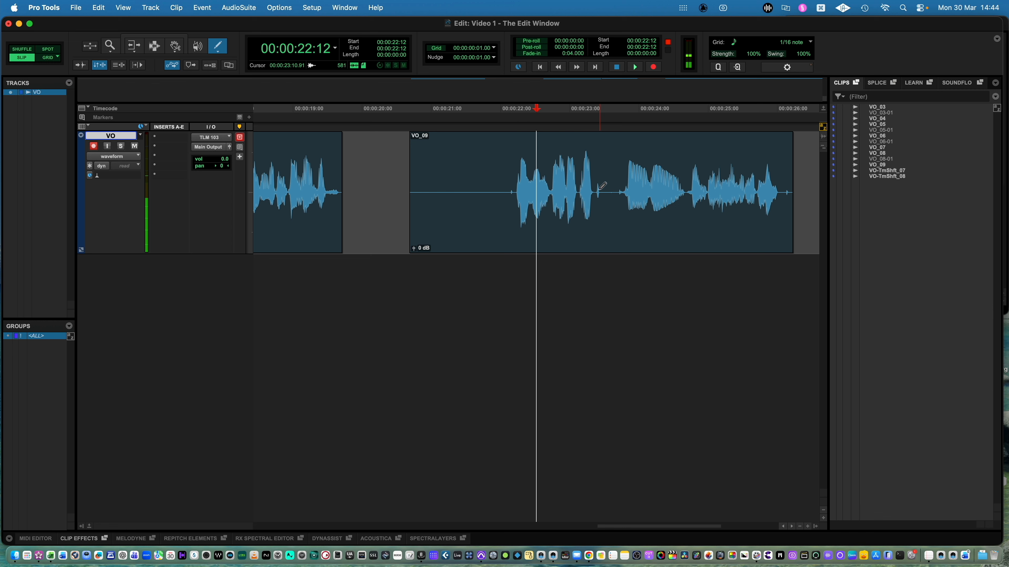
{"action": "key", "text": "t"}
{"action": "key", "text": "t"}
{"action": "key", "text": "t"}
{"action": "key", "text": "t"}
{"action": "key", "text": "t"}
{"action": "key", "text": "t"}
{"action": "key", "text": "t"}
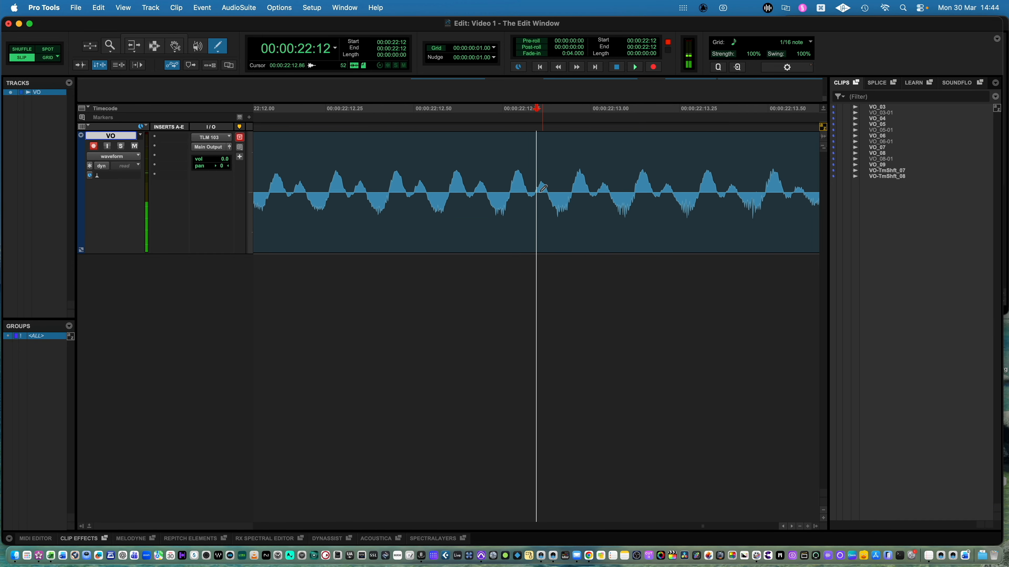
{"action": "key", "text": "t"}
{"action": "key", "text": "t"}
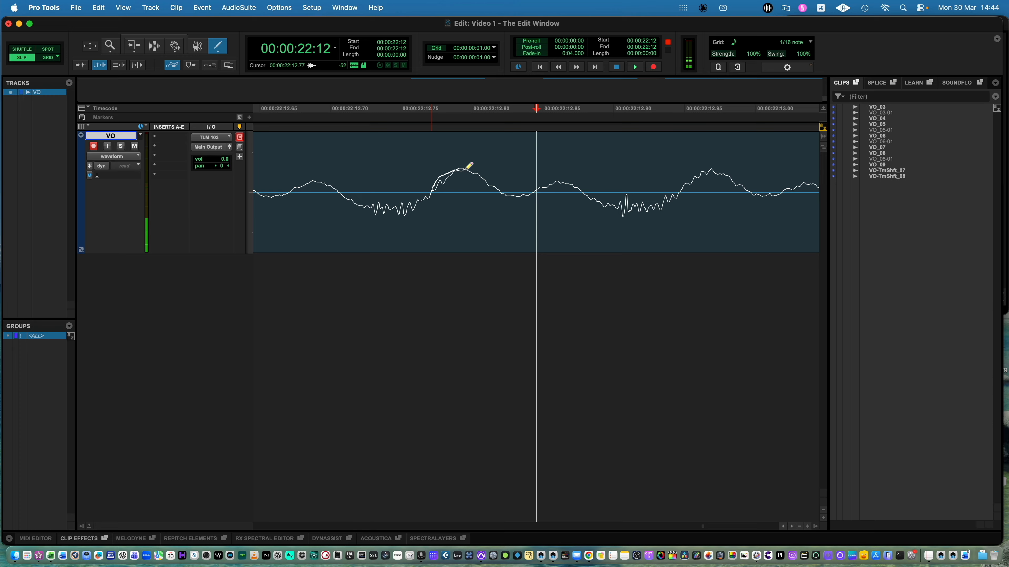
{"action": "left_click_drag", "start_coordinate": [600, 189], "coordinate": [650, 211]}
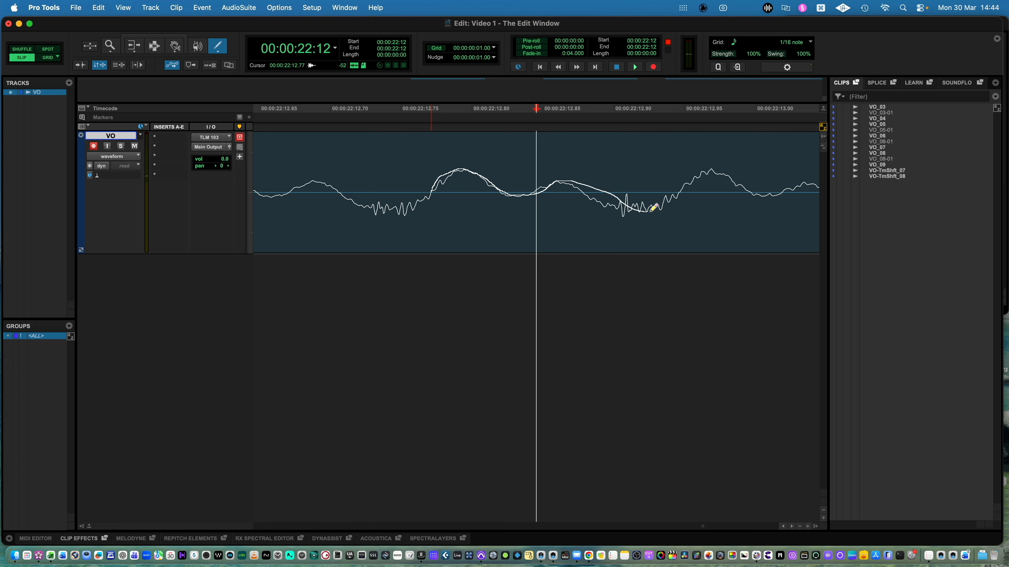
{"action": "left_click_drag", "start_coordinate": [709, 167], "coordinate": [716, 164]}
Show the VO track's volume automation and draw a freehand rising and falling volume curve over VO_09 from about 00:00:21:19.
{"action": "key", "text": "r"}
{"action": "key", "text": "r"}
{"action": "key", "text": "r"}
{"action": "key", "text": "r"}
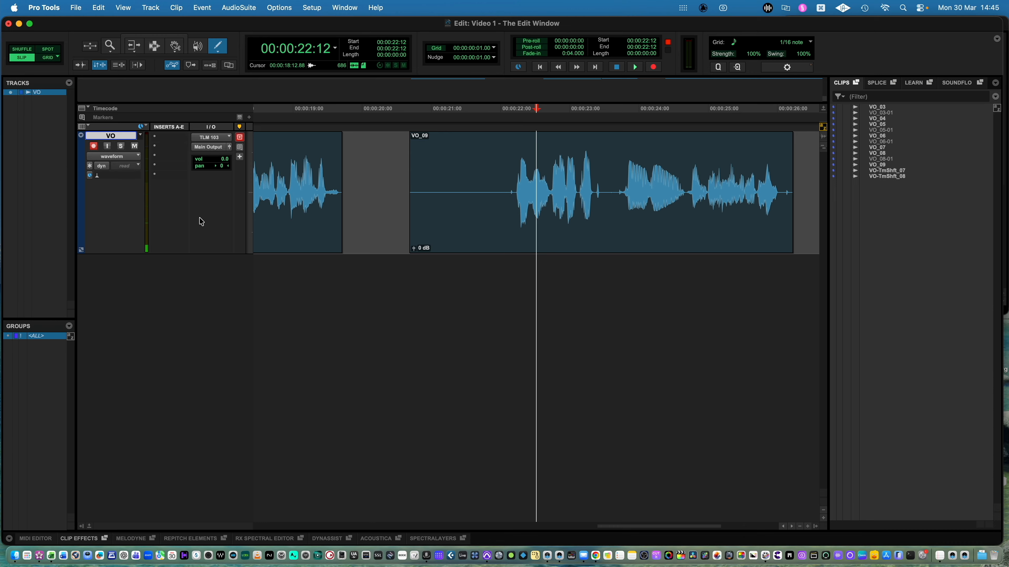
{"action": "left_click", "coordinate": [137, 159]}
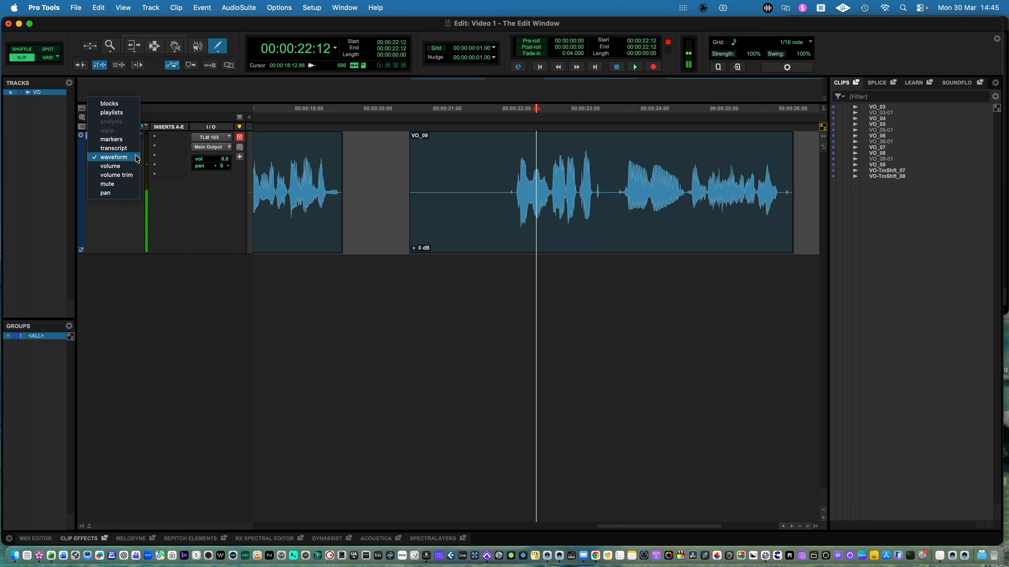
{"action": "left_click", "coordinate": [124, 168]}
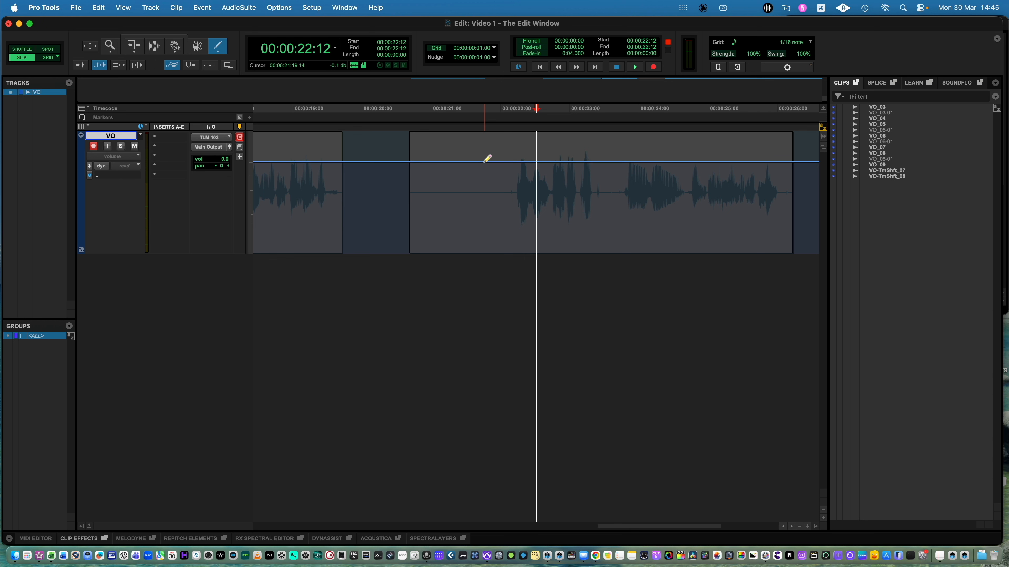
{"action": "mouse_move", "coordinate": [484, 162]}
{"action": "left_mouse_down"}
{"action": "mouse_move", "coordinate": [595, 187]}
{"action": "mouse_move", "coordinate": [620, 157]}
{"action": "mouse_move", "coordinate": [640, 153]}
{"action": "mouse_move", "coordinate": [671, 186]}
{"action": "mouse_move", "coordinate": [710, 160]}
{"action": "left_mouse_up"}
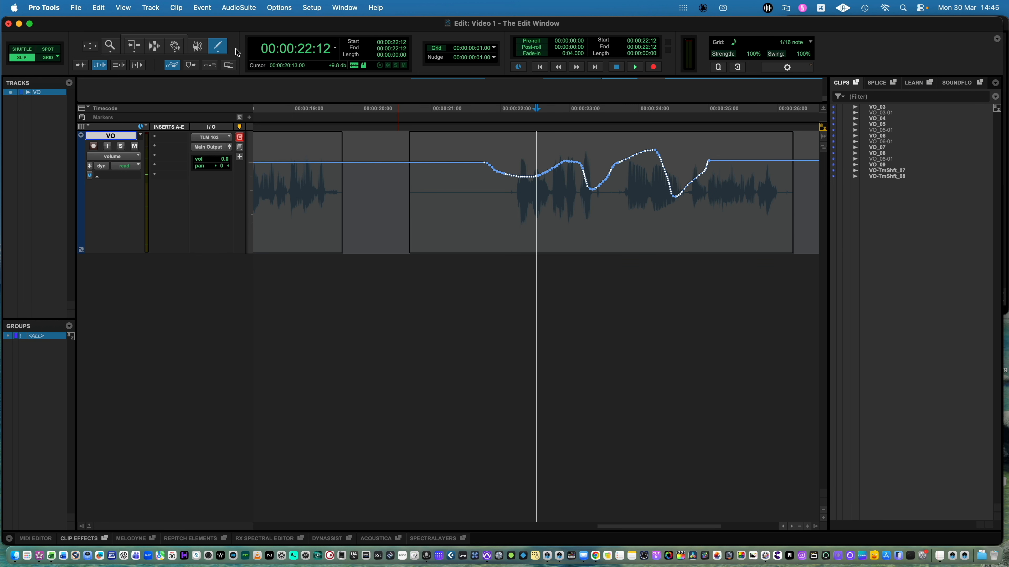
Activate the Smart Tool and play VO_09 from 00:00:21:16 to hear the drawn volume automation.
{"action": "left_click", "coordinate": [181, 38]}
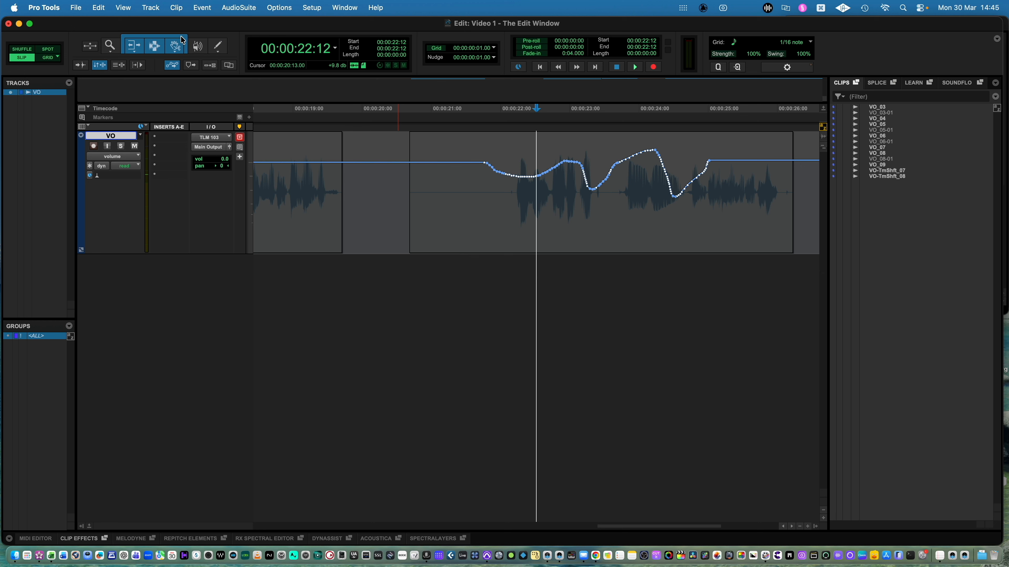
{"action": "left_click", "coordinate": [477, 181]}
{"action": "key", "text": "space"}
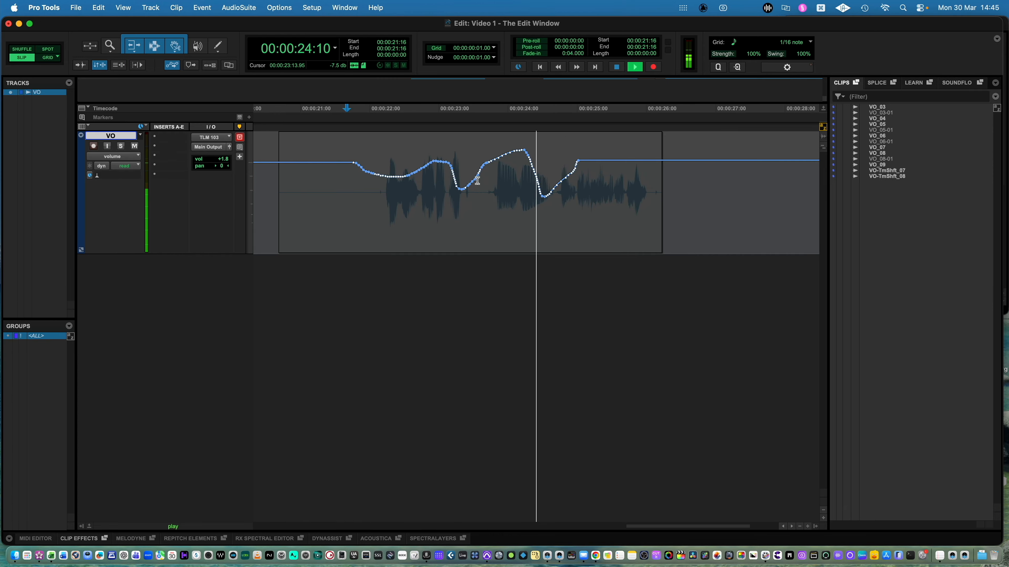
{"action": "key", "text": "space"}
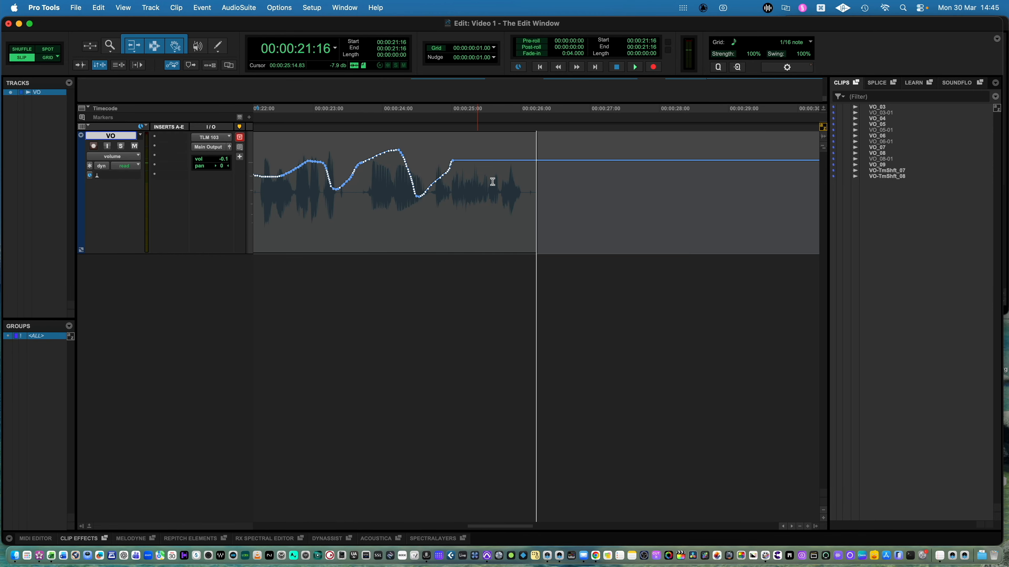
Switch the VO track display from volume automation back to waveform view.
{"action": "left_click", "coordinate": [489, 190]}
{"action": "key", "text": "r"}
{"action": "key", "text": "r"}
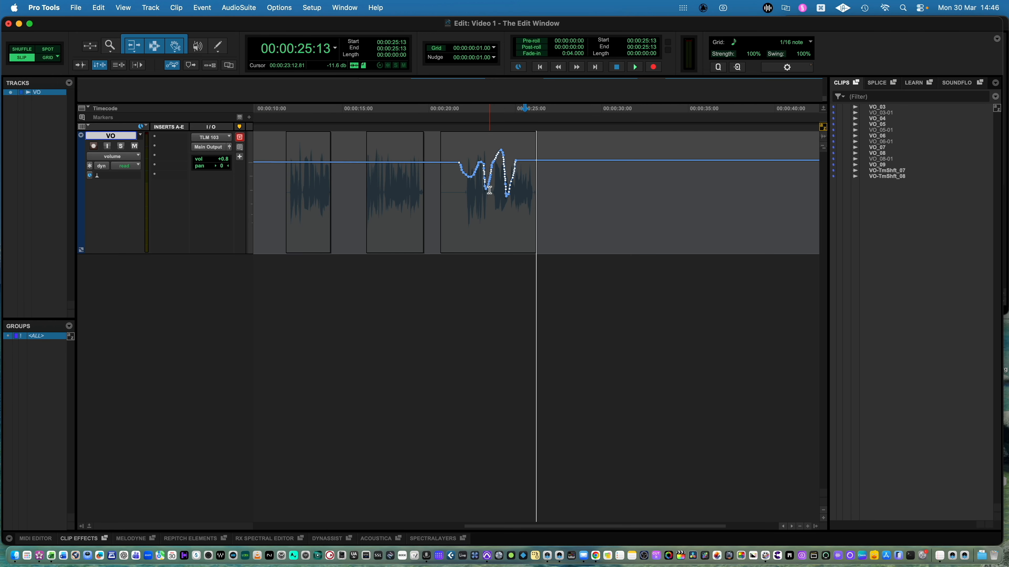
{"action": "key", "text": "ctrl+minus"}
{"action": "left_click", "coordinate": [547, 193]}
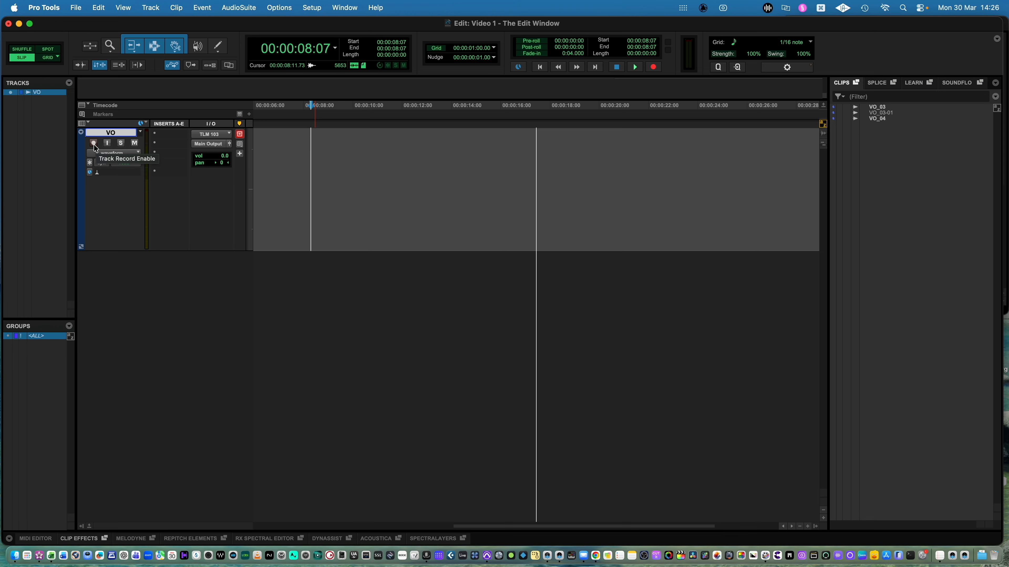
Record-enable the VO track and record two short voice takes, starting at 00:00:08:07 and 00:00:13:09.
{"action": "left_click", "coordinate": [94, 143]}
{"action": "key", "text": "F12"}
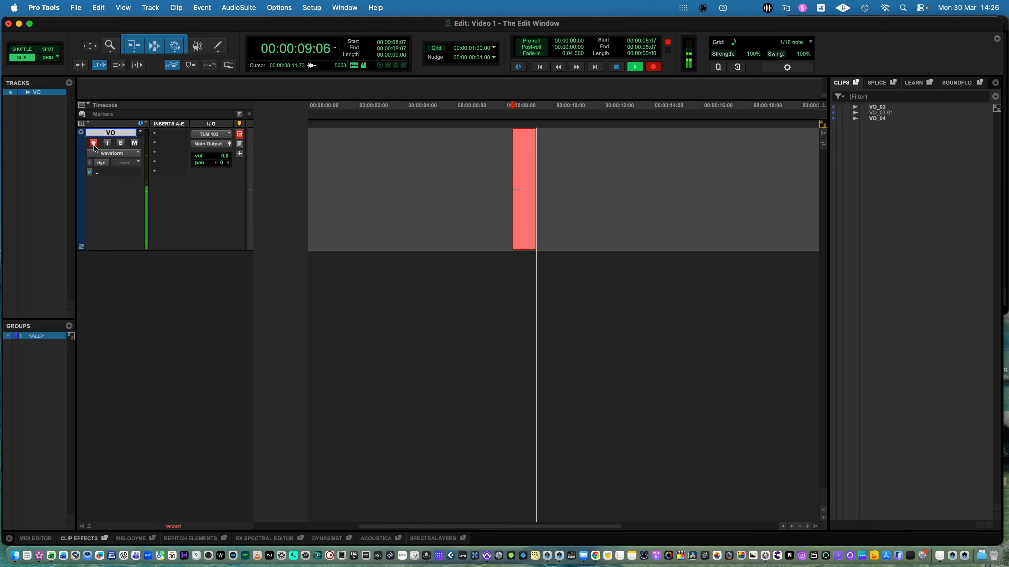
{"action": "key", "text": "space"}
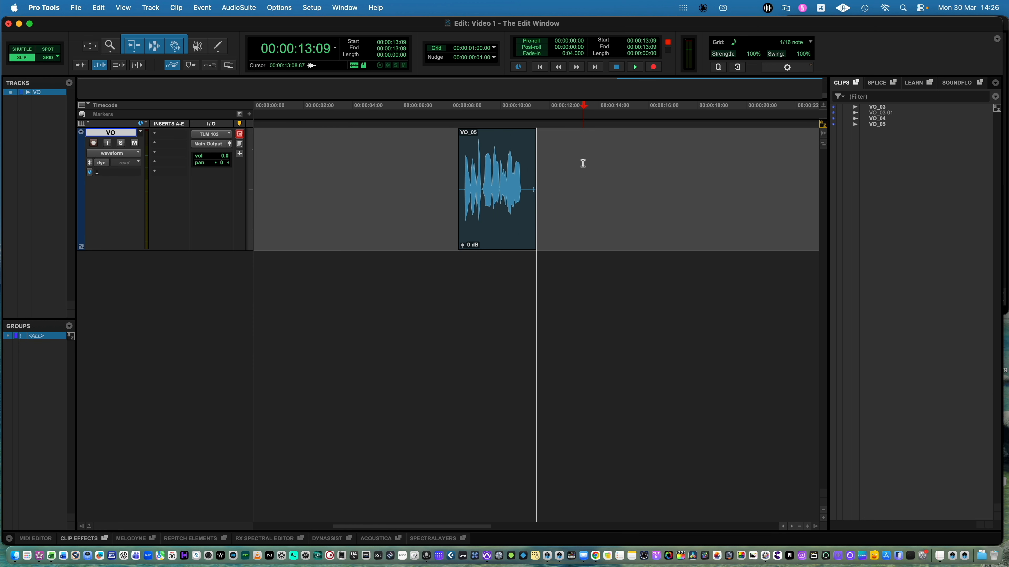
{"action": "key", "text": "F12"}
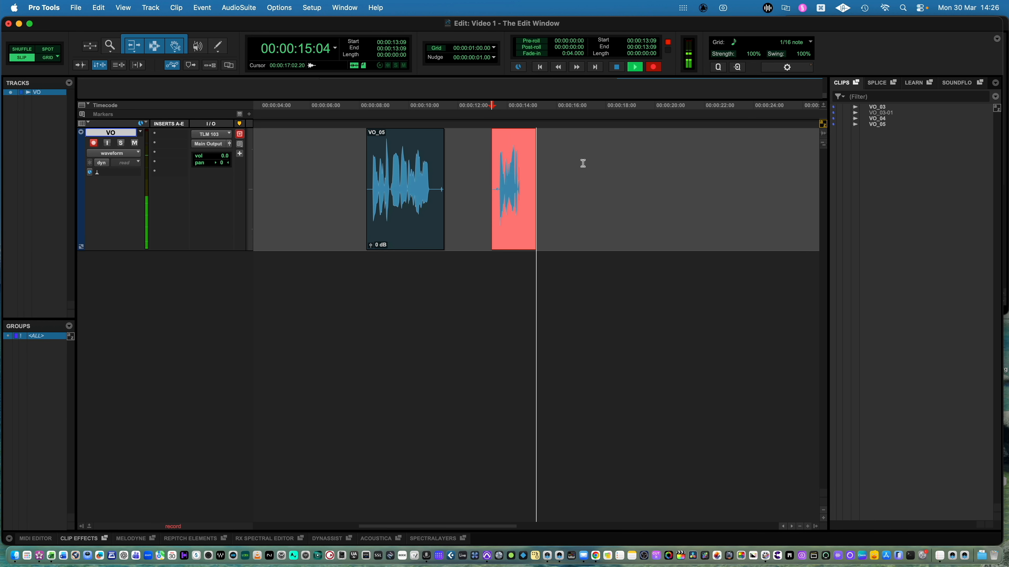
{"action": "key", "text": "space"}
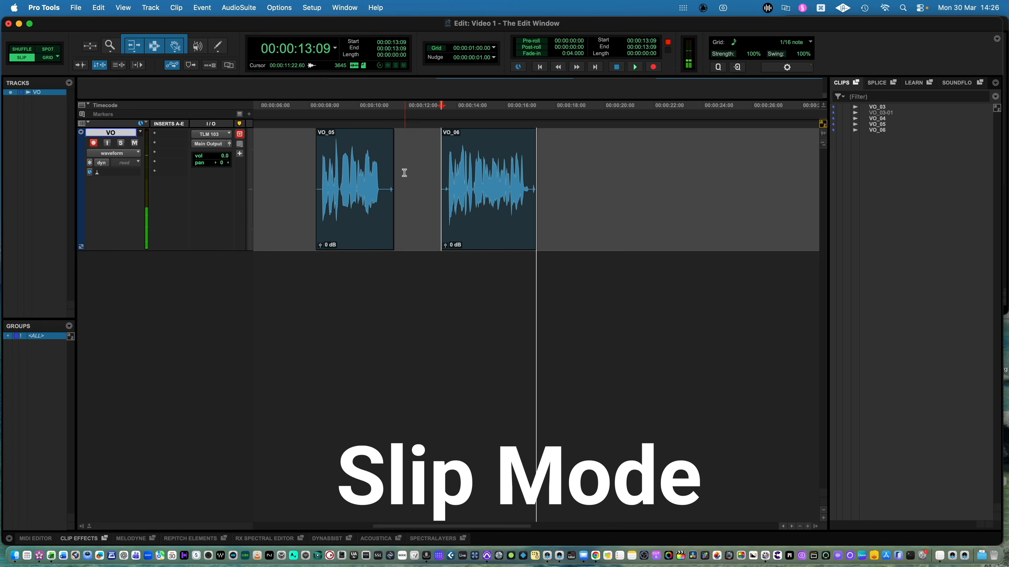
Move VO_05 freely to start at 00:00:07:16 in Slip mode and snap it to 00:00:08:00 in Grid mode.
{"action": "left_click", "coordinate": [361, 236]}
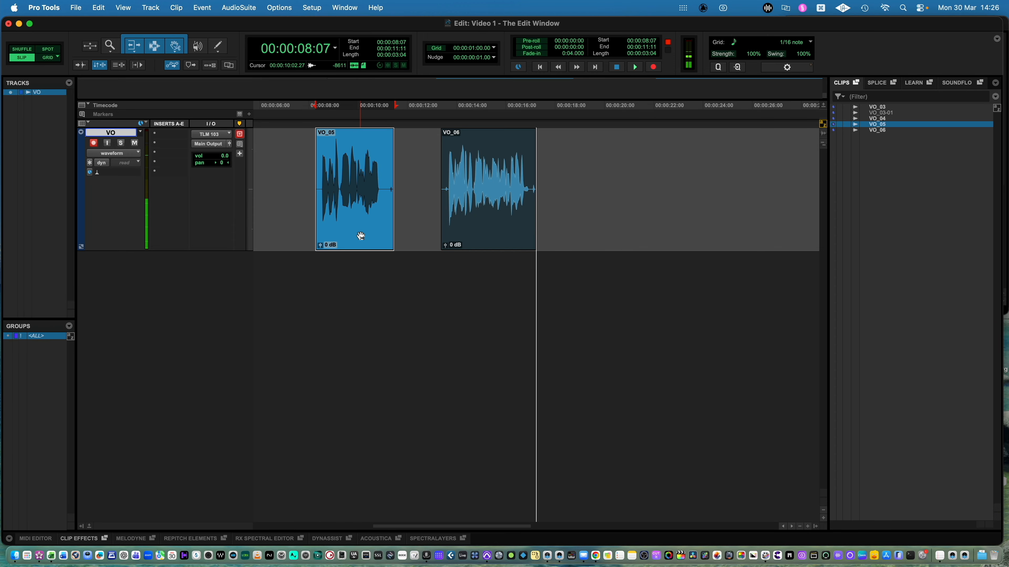
{"action": "left_click_drag", "start_coordinate": [359, 236], "coordinate": [340, 227]}
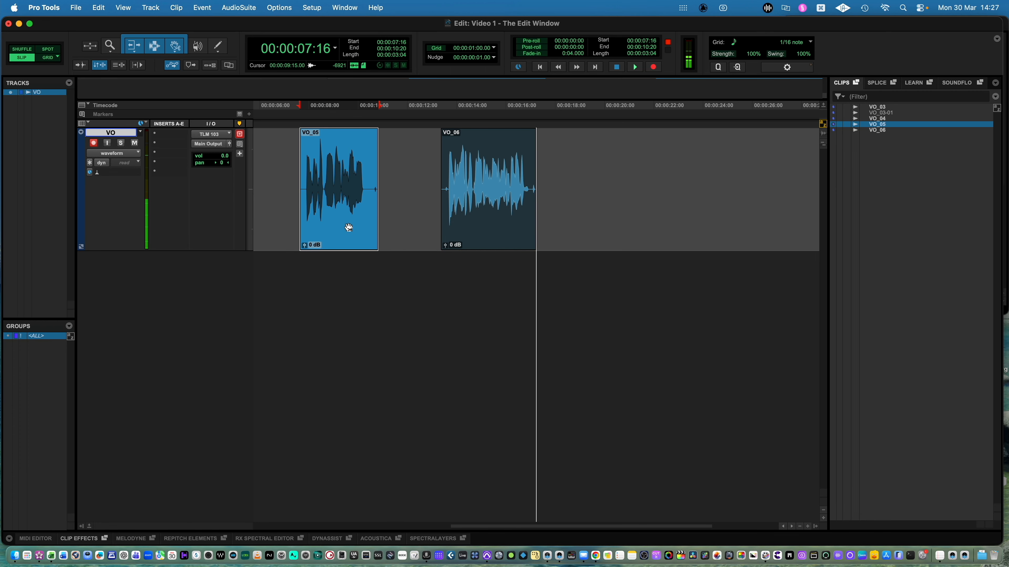
{"action": "left_click", "coordinate": [51, 60]}
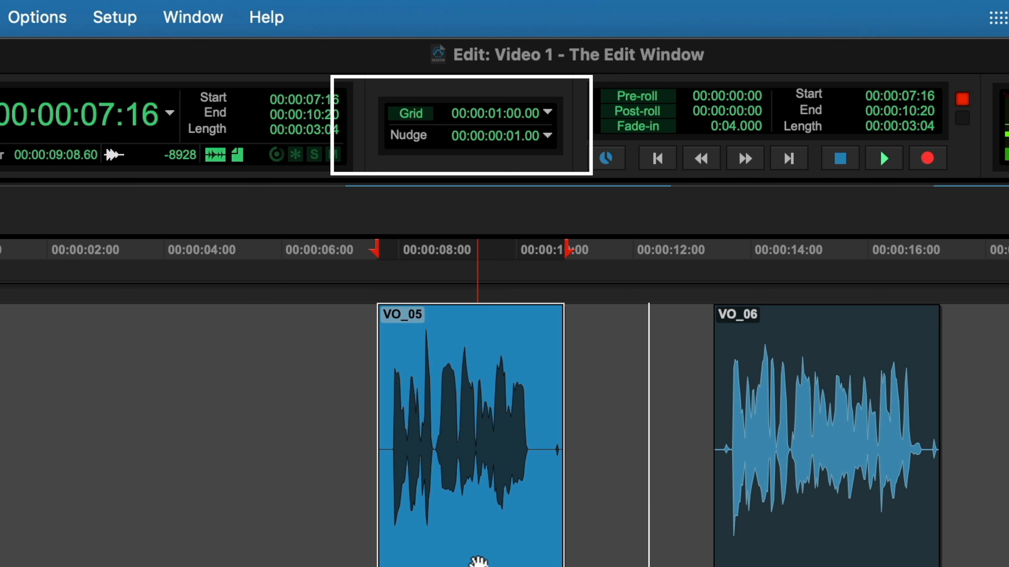
{"action": "left_click_drag", "start_coordinate": [473, 552], "coordinate": [499, 552]}
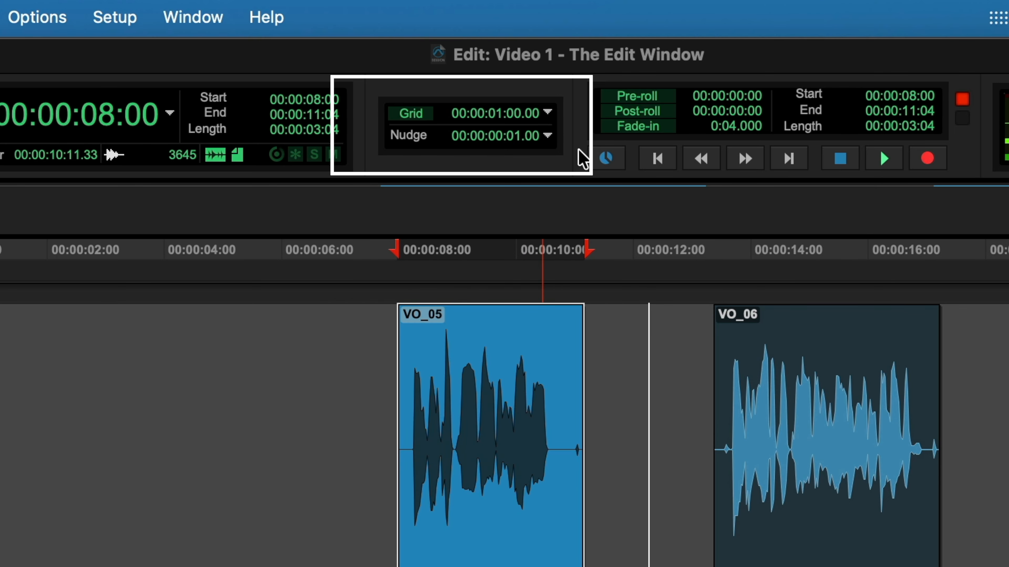
Set the grid value to 1 frame.
{"action": "left_click", "coordinate": [516, 116]}
{"action": "left_click", "coordinate": [482, 115]}
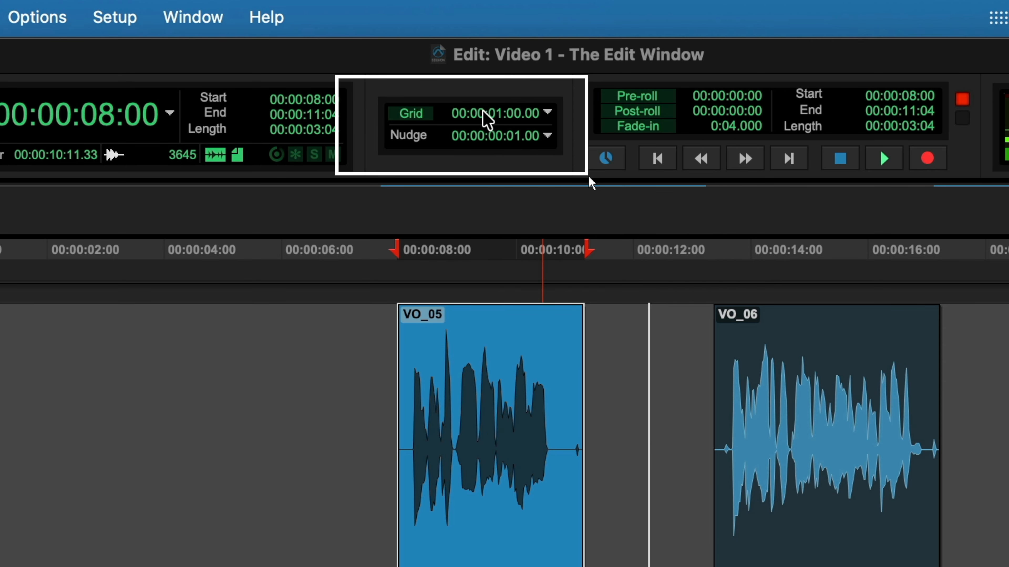
{"action": "left_click", "coordinate": [514, 116]}
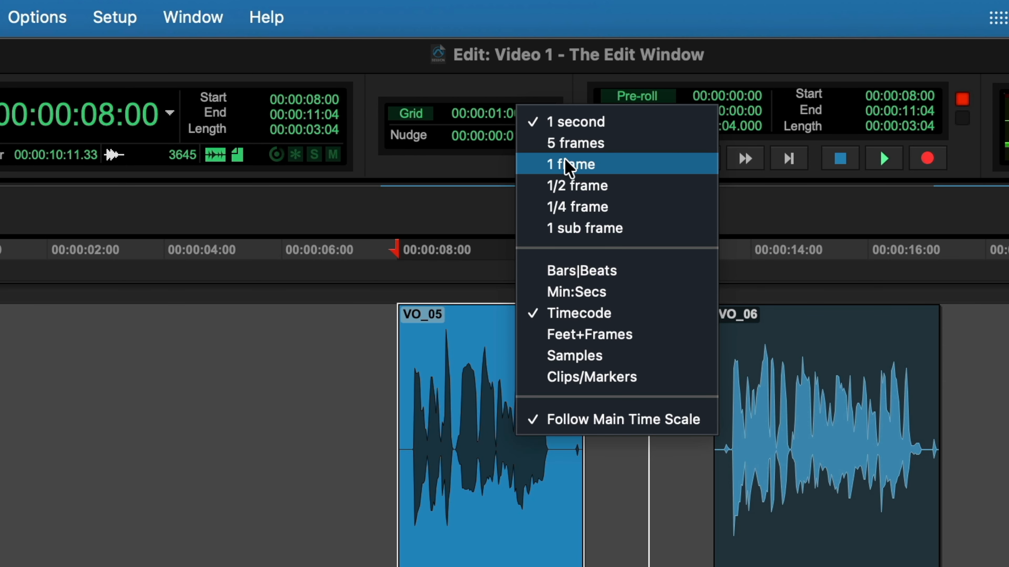
{"action": "left_click", "coordinate": [554, 164]}
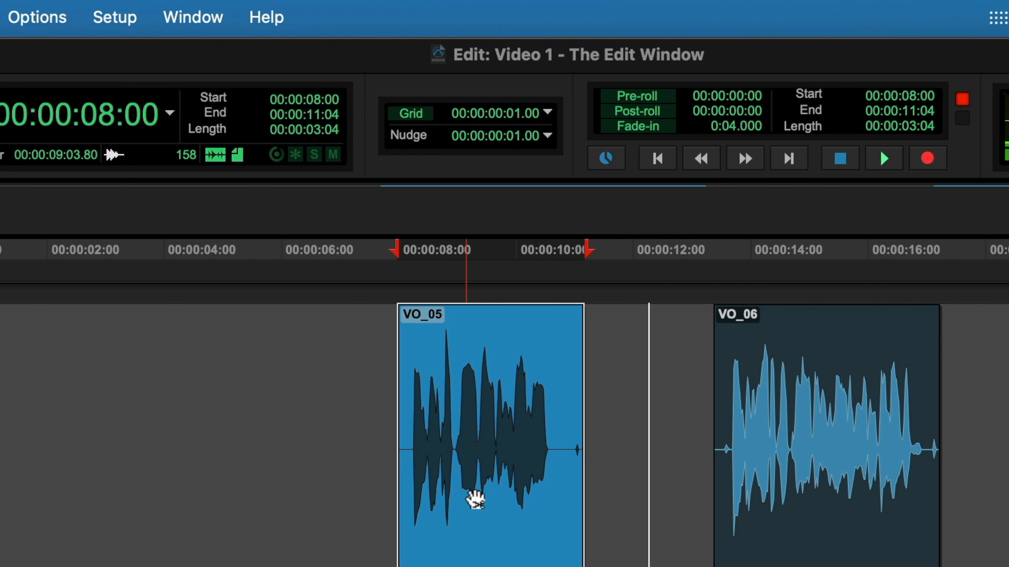
Move VO_05 earlier along the one-frame grid so it starts at 00:00:07:21.
{"action": "left_click_drag", "start_coordinate": [483, 542], "coordinate": [481, 543]}
{"action": "key", "text": "t"}
{"action": "key", "text": "t"}
{"action": "key", "text": "t"}
{"action": "key", "text": "t"}
{"action": "key", "text": "t"}
{"action": "key", "text": "t"}
{"action": "left_click_drag", "start_coordinate": [773, 548], "coordinate": [344, 559]}
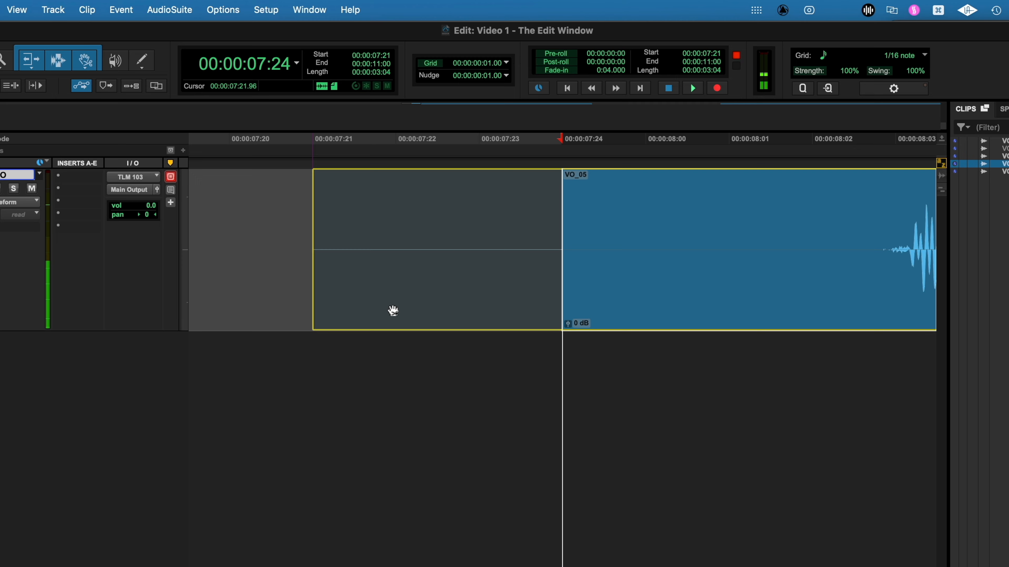
{"action": "left_click_drag", "start_coordinate": [392, 311], "coordinate": [392, 311]}
{"action": "key", "text": "r"}
{"action": "key", "text": "r"}
{"action": "key", "text": "r"}
{"action": "key", "text": "r"}
{"action": "key", "text": "r"}
{"action": "key", "text": "r"}
{"action": "key", "text": "r"}
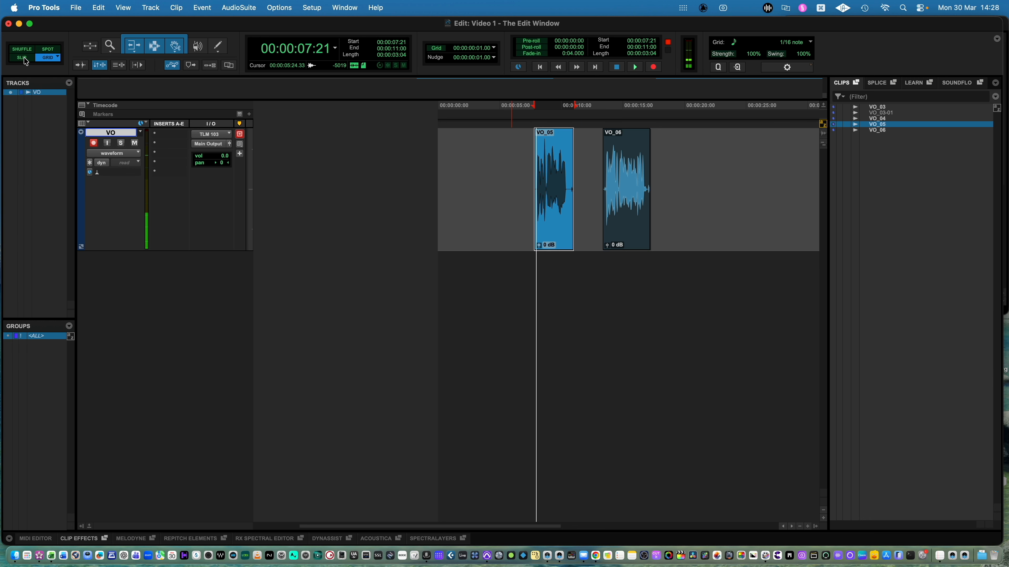
Try deleting the range from 00:00:10:17 in VO_05 to 00:00:13:15 in VO_06 in Shuffle mode, and undo the deletion.
{"action": "left_click", "coordinate": [587, 167]}
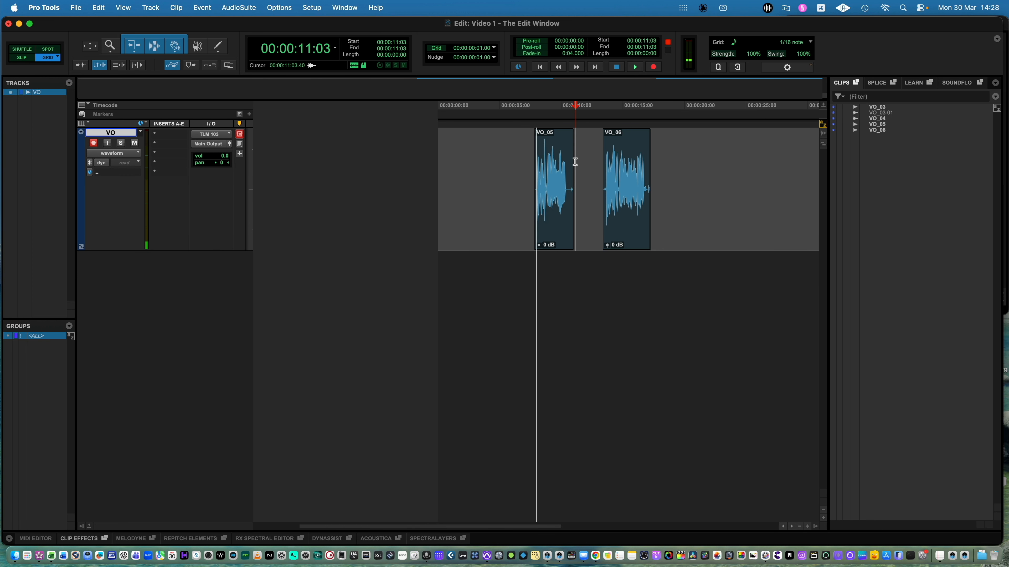
{"action": "key", "text": "t"}
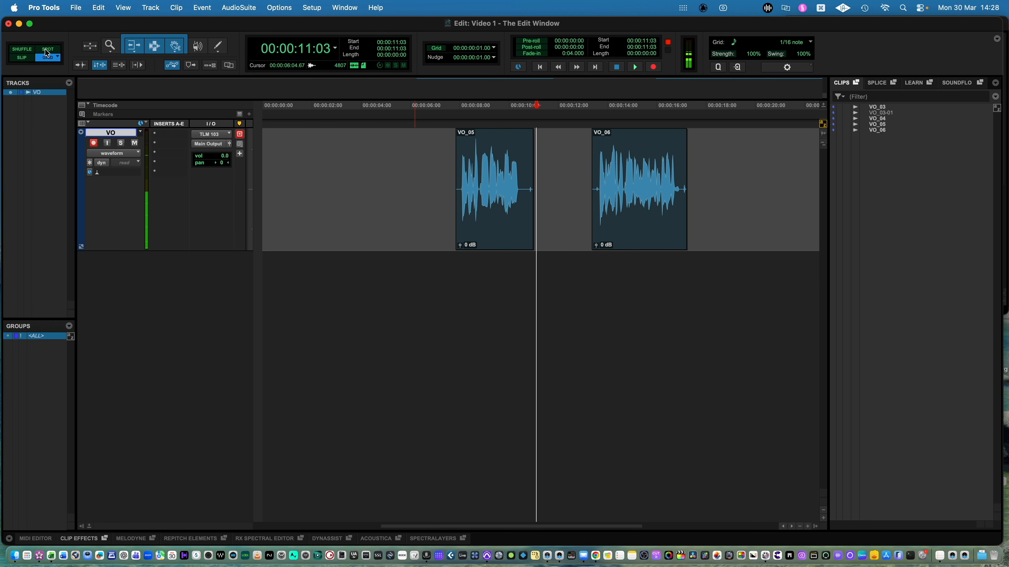
{"action": "left_click", "coordinate": [22, 49]}
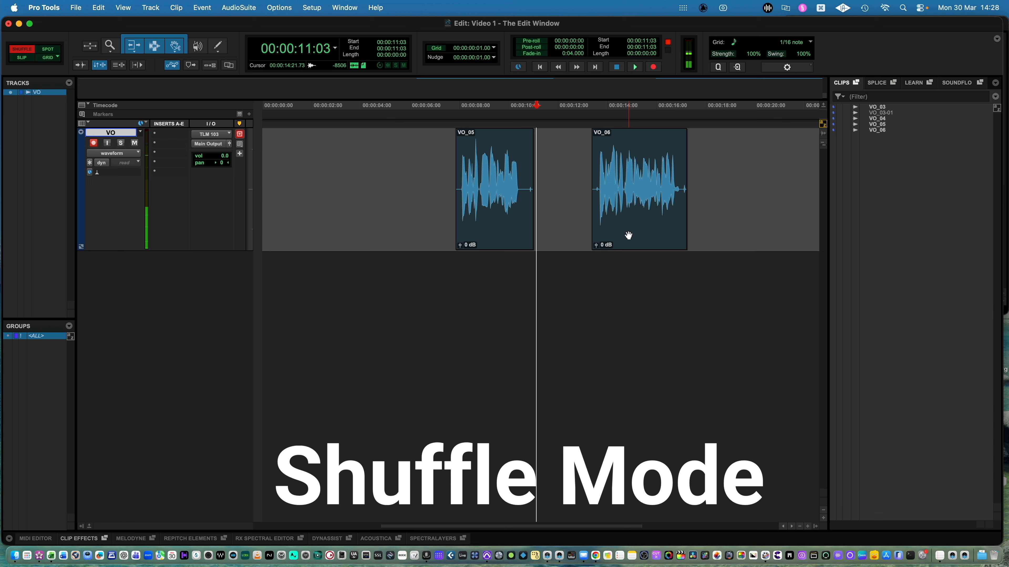
{"action": "left_click", "coordinate": [544, 173]}
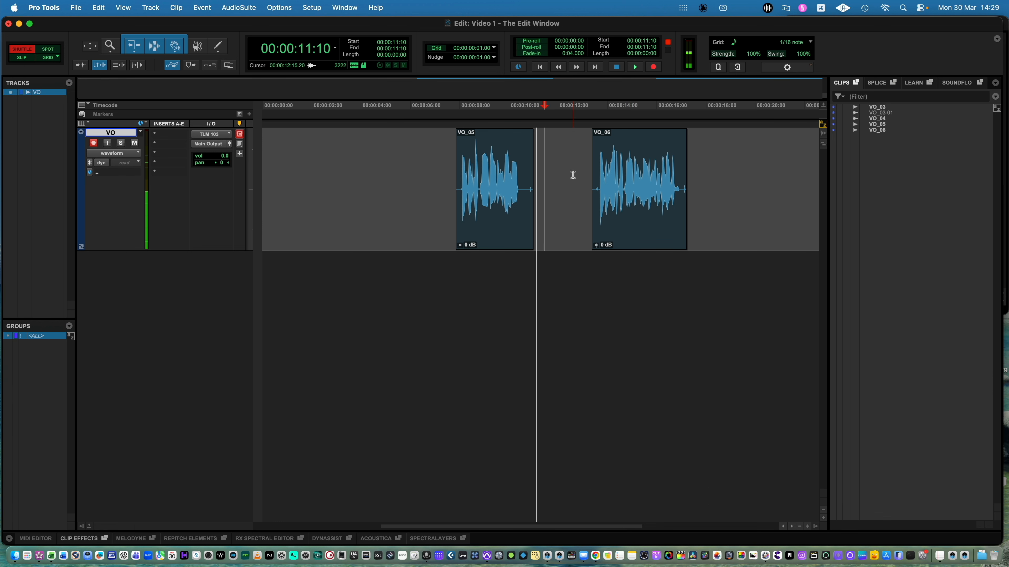
{"action": "left_click", "coordinate": [538, 169]}
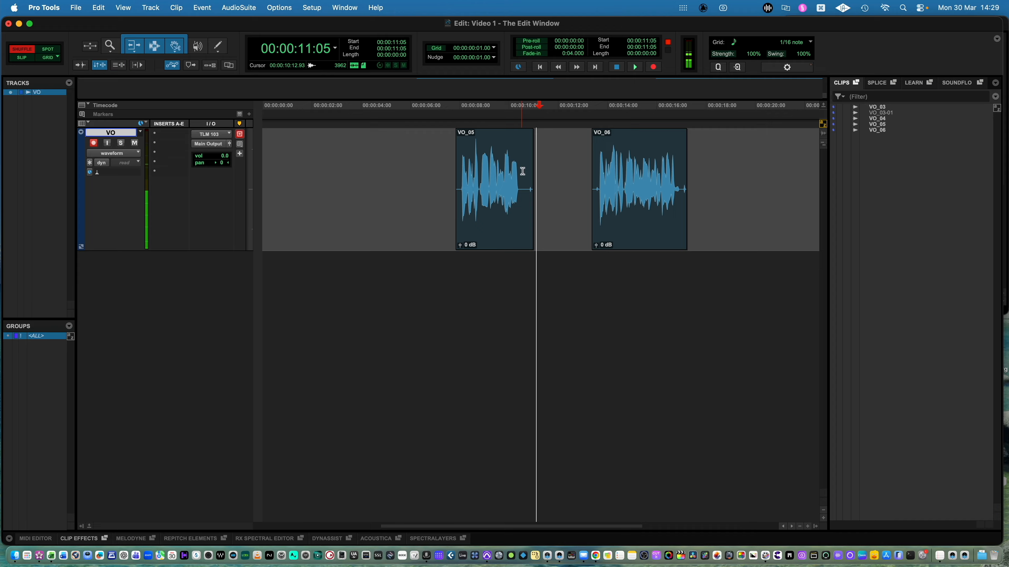
{"action": "left_click", "coordinate": [525, 170]}
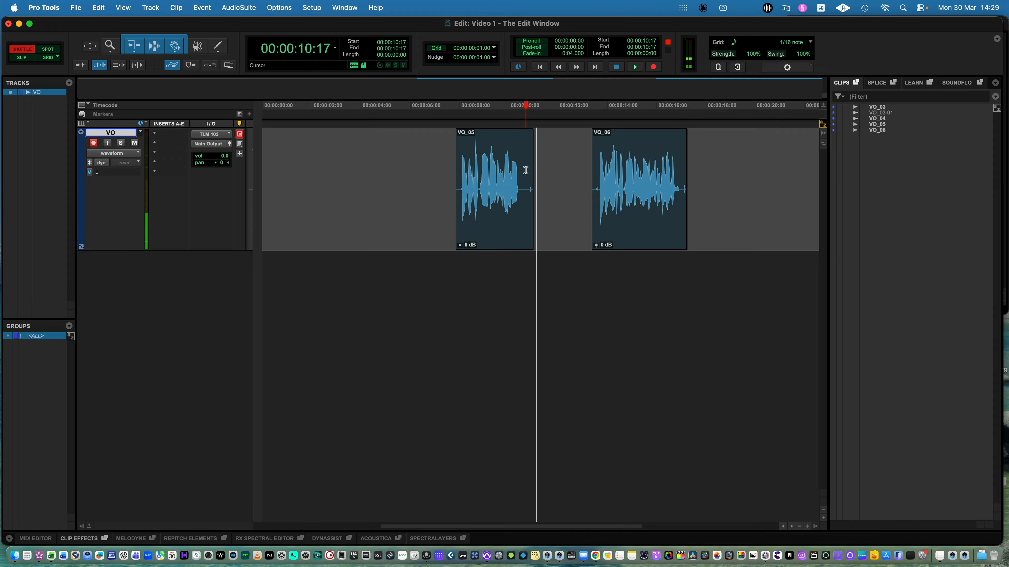
{"action": "left_click", "coordinate": [593, 168], "text": "shift"}
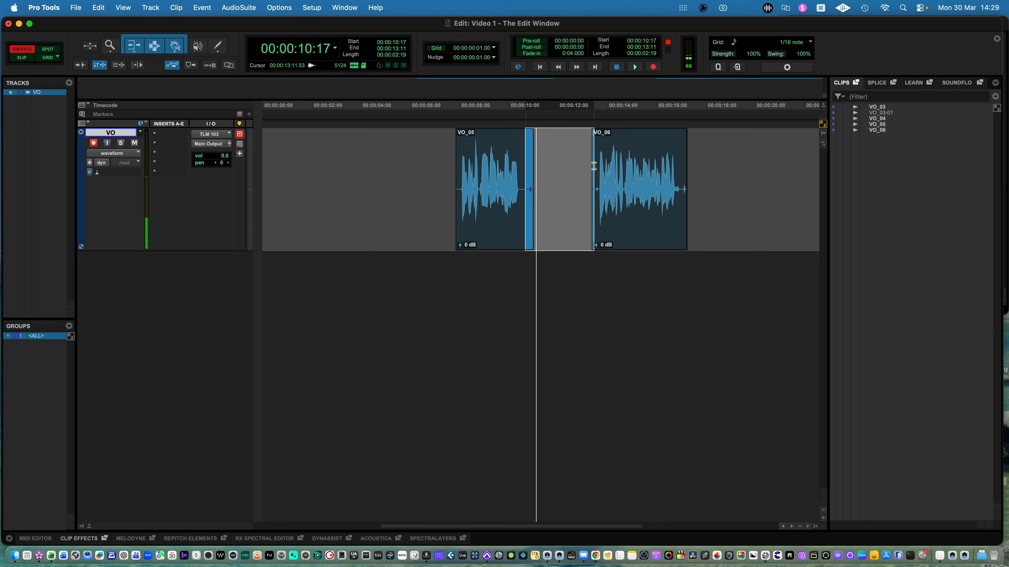
{"action": "left_click_drag", "start_coordinate": [593, 166], "coordinate": [598, 167]}
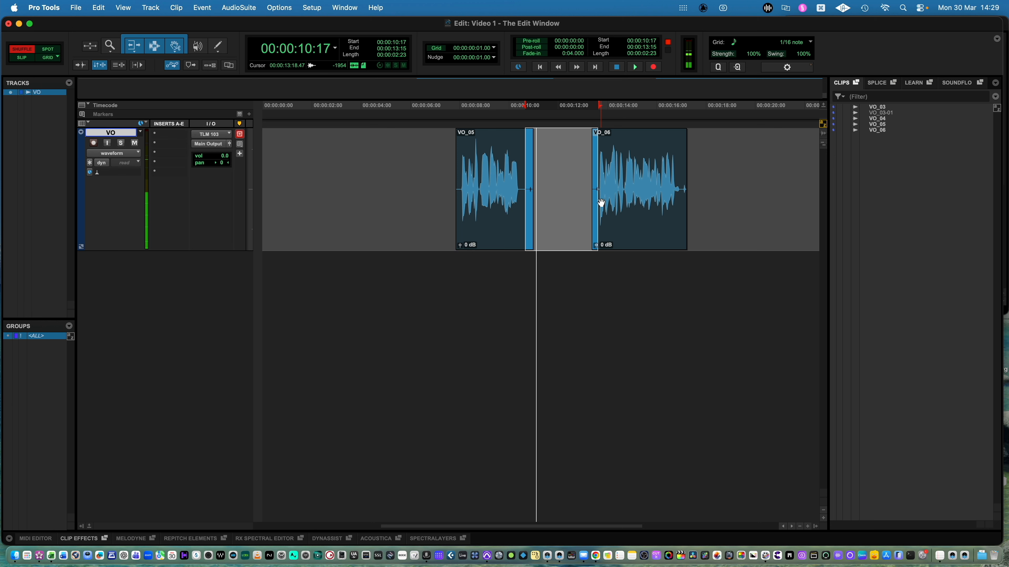
{"action": "key", "text": "Delete"}
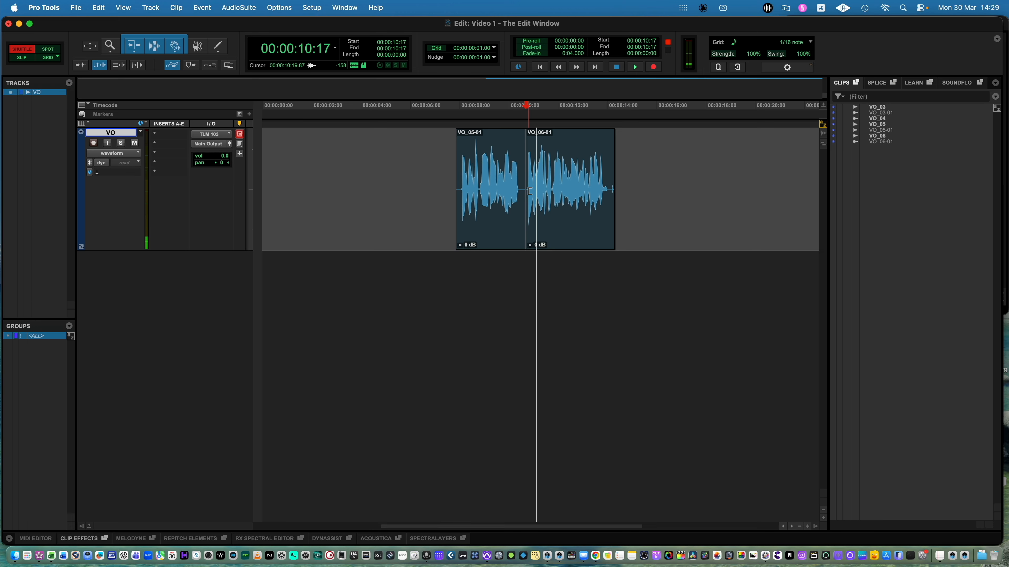
{"action": "key", "text": "super+z"}
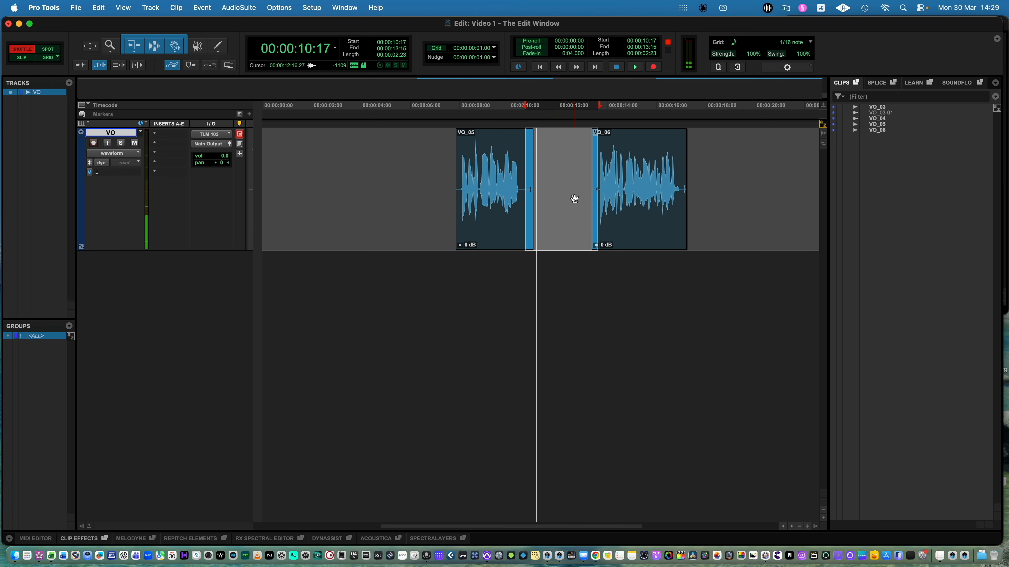
Try shuffling VO_06 earlier to butt against the end of VO_05, and undo the move.
{"action": "left_click", "coordinate": [631, 234]}
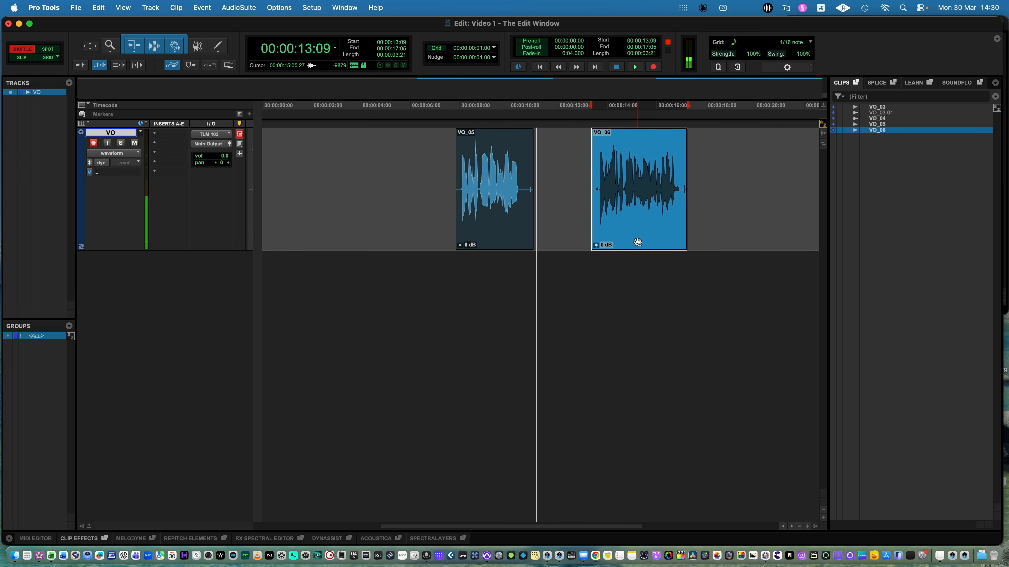
{"action": "left_click_drag", "start_coordinate": [599, 244], "coordinate": [532, 203]}
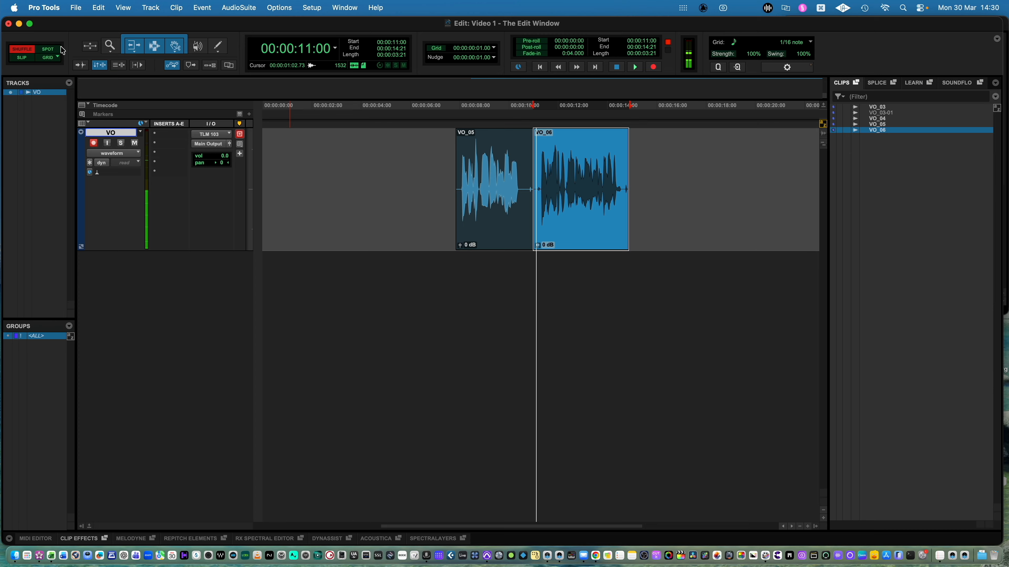
{"action": "key", "text": "super+z"}
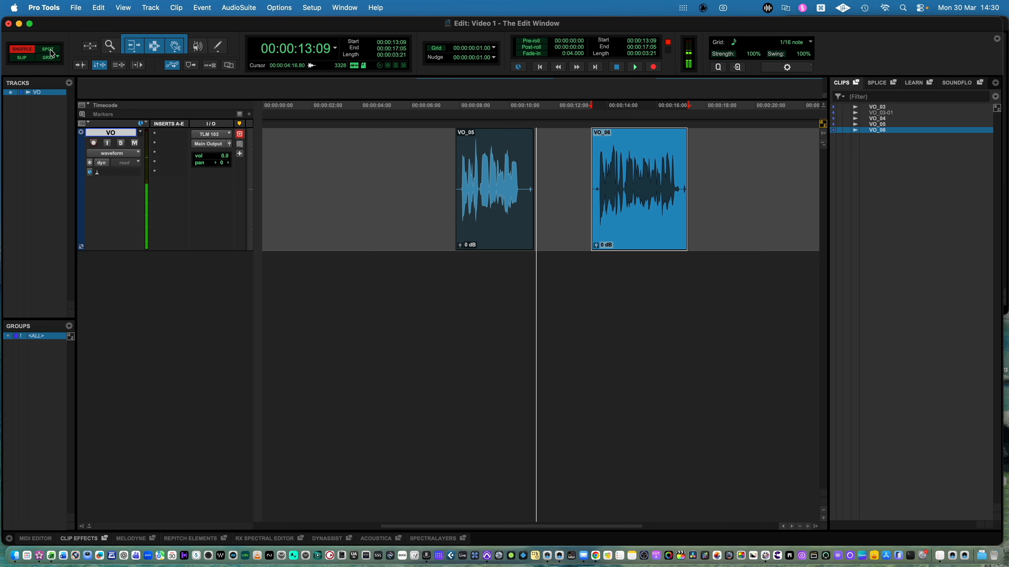
Use Spot mode to place VO_06 at a start time of 00:00:12:00.
{"action": "left_click", "coordinate": [50, 50]}
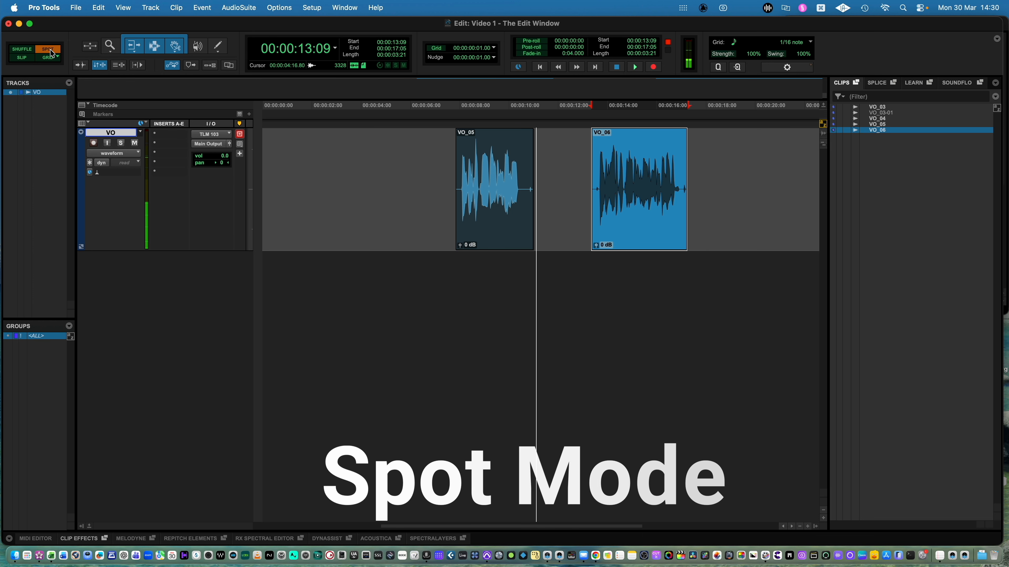
{"action": "left_click", "coordinate": [586, 147]}
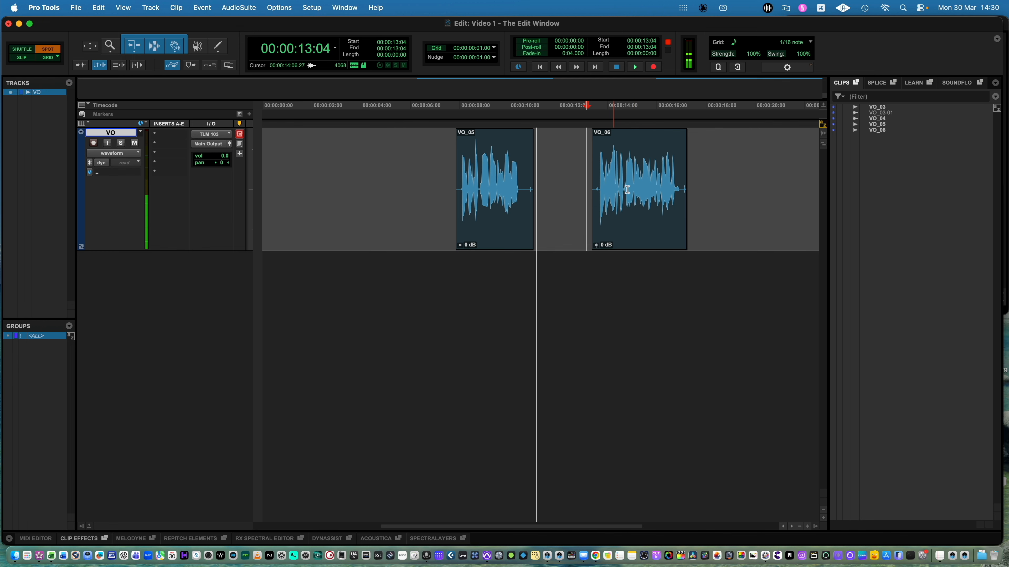
{"action": "left_click", "coordinate": [641, 227]}
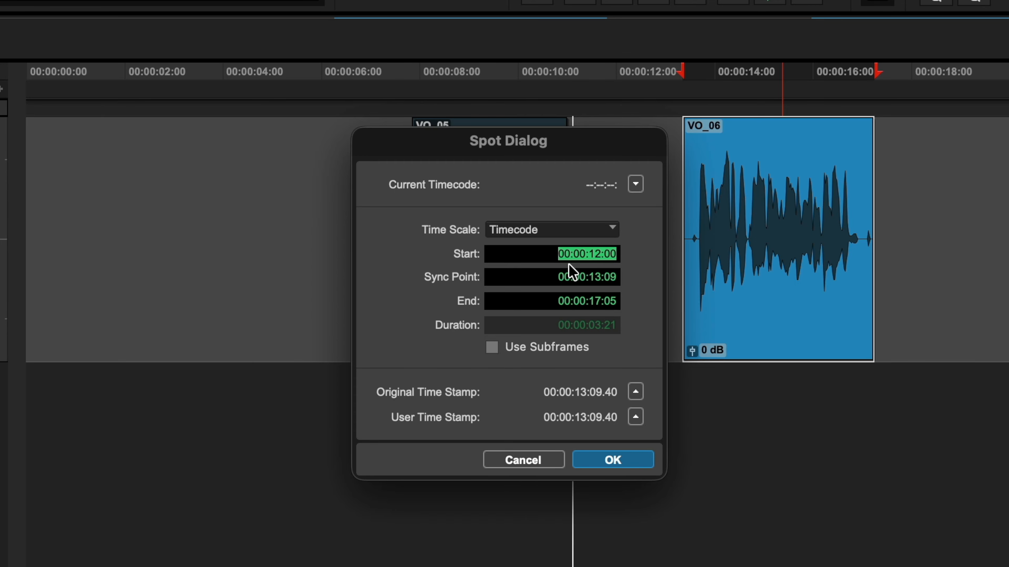
{"action": "key", "text": "Return"}
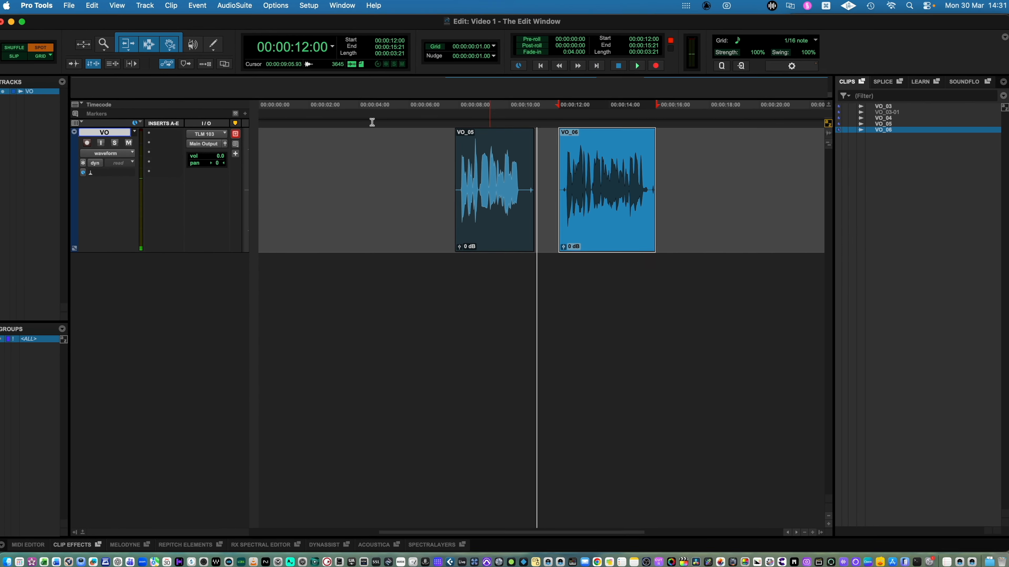
In Slip mode, enable Tab to Transients and jump from 00:00:21:11 in VO_09 to the next transient.
{"action": "left_click", "coordinate": [23, 59]}
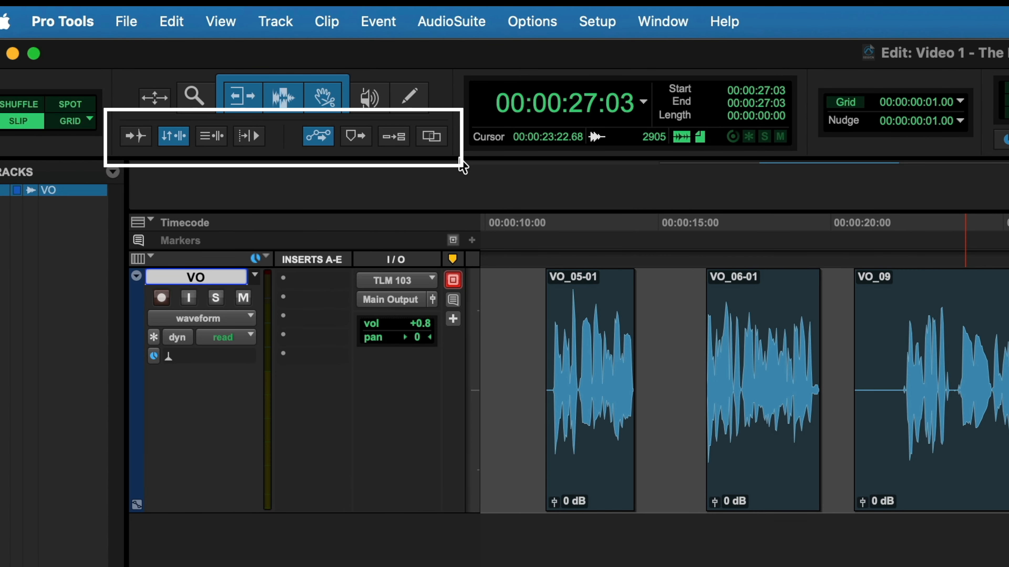
{"action": "left_click", "coordinate": [902, 353]}
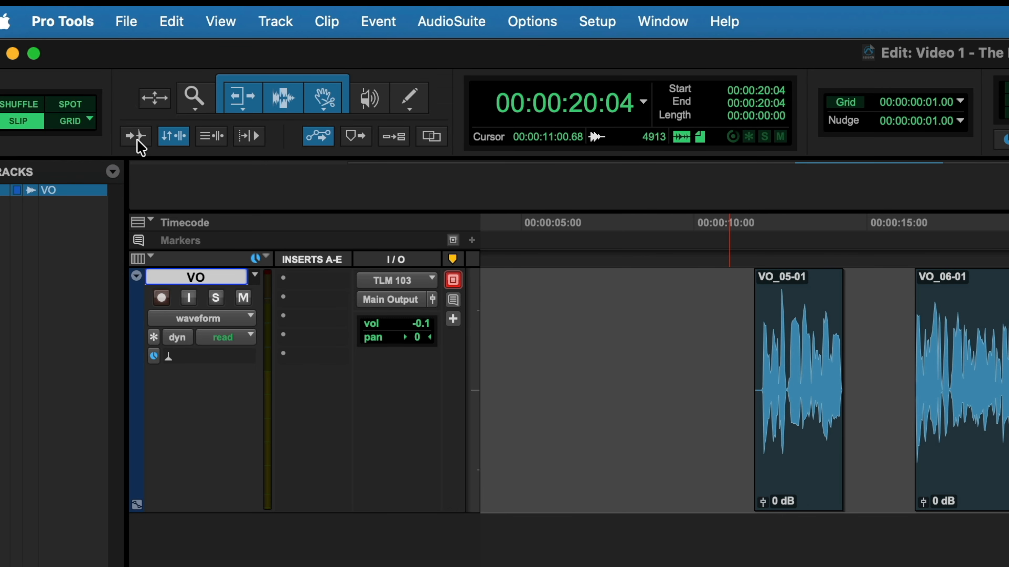
{"action": "left_click", "coordinate": [135, 137]}
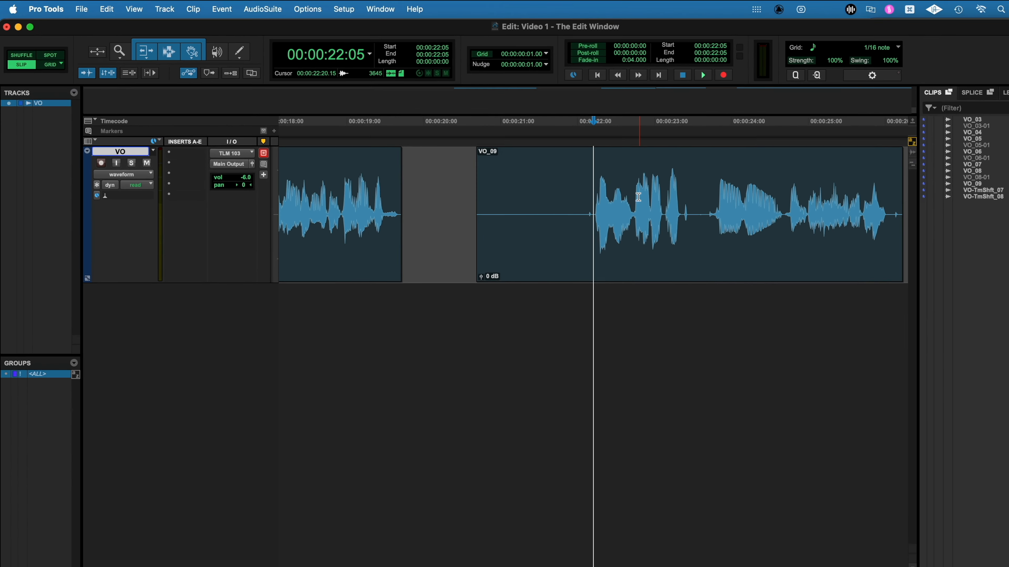
{"action": "left_click", "coordinate": [838, 364]}
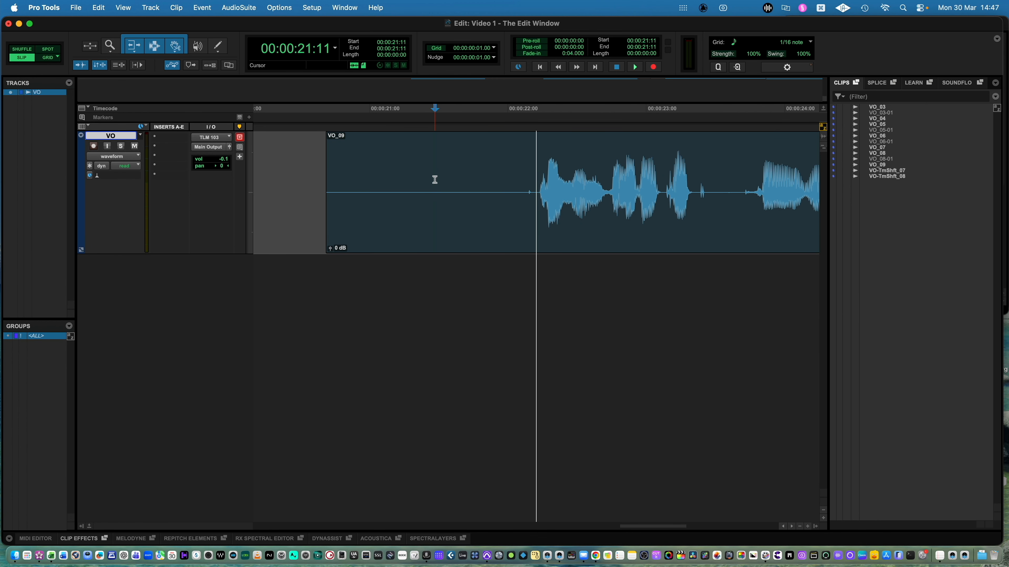
{"action": "key", "text": "Tab"}
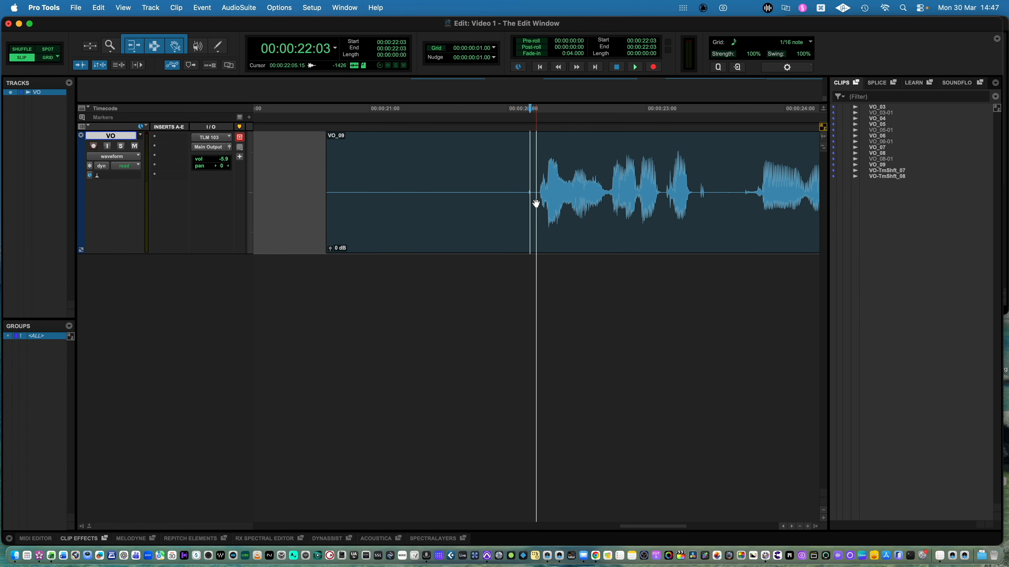
Examine the small transient at 00:00:22:03 in VO_09 up close.
{"action": "key", "text": "t"}
{"action": "key", "text": "t"}
{"action": "key", "text": "t"}
{"action": "key", "text": "t"}
{"action": "key", "text": "t"}
{"action": "key", "text": "t"}
{"action": "key", "text": "t"}
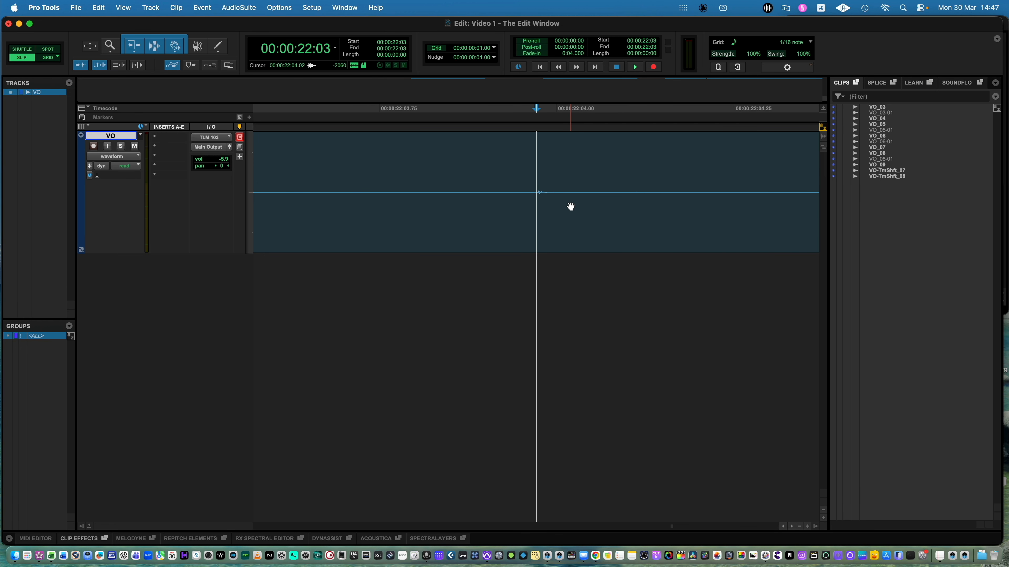
{"action": "key", "text": "r"}
{"action": "key", "text": "r"}
{"action": "key", "text": "r"}
{"action": "key", "text": "r"}
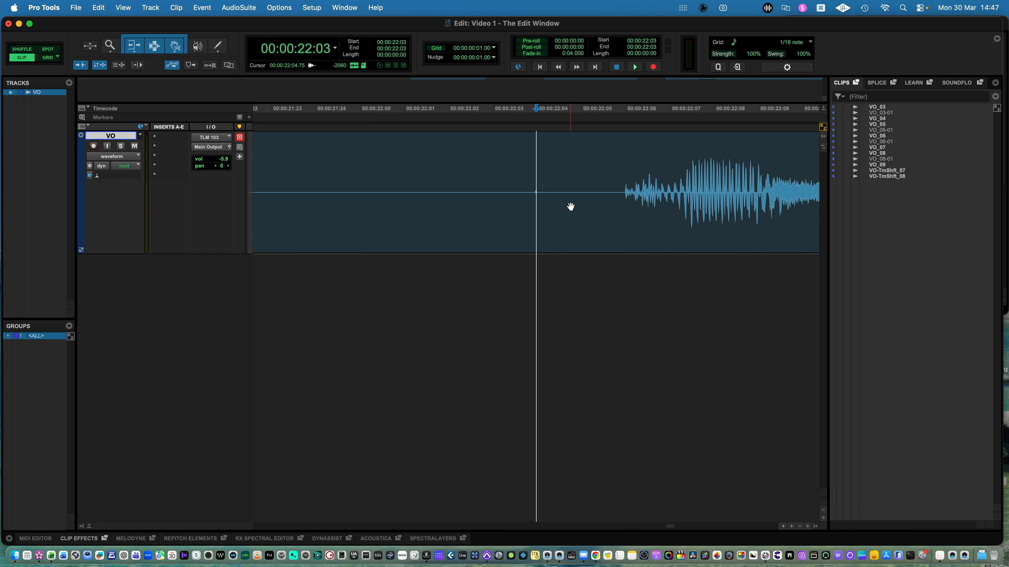
Jump to the next transient in VO_09, and place the edit cursor at 00:00:23:17.
{"action": "key", "text": "Tab"}
{"action": "key", "text": "r"}
{"action": "key", "text": "r"}
{"action": "key", "text": "r"}
{"action": "key", "text": "r"}
{"action": "left_click", "coordinate": [642, 188]}
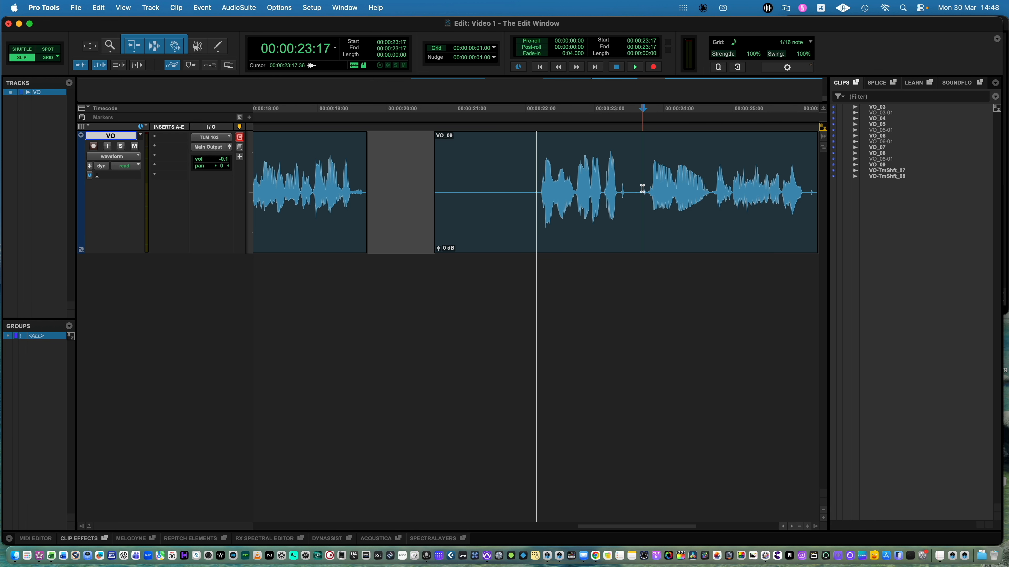
{"action": "key", "text": "r"}
{"action": "key", "text": "r"}
{"action": "key", "text": "r"}
With Tab to Transients off, jump from 00:00:20:01 to the start of VO_09, and repeat the boundary jump from the gap after VO_05-01.
{"action": "left_click", "coordinate": [505, 174]}
{"action": "key", "text": "t"}
{"action": "key", "text": "t"}
{"action": "key", "text": "t"}
{"action": "left_click", "coordinate": [529, 173]}
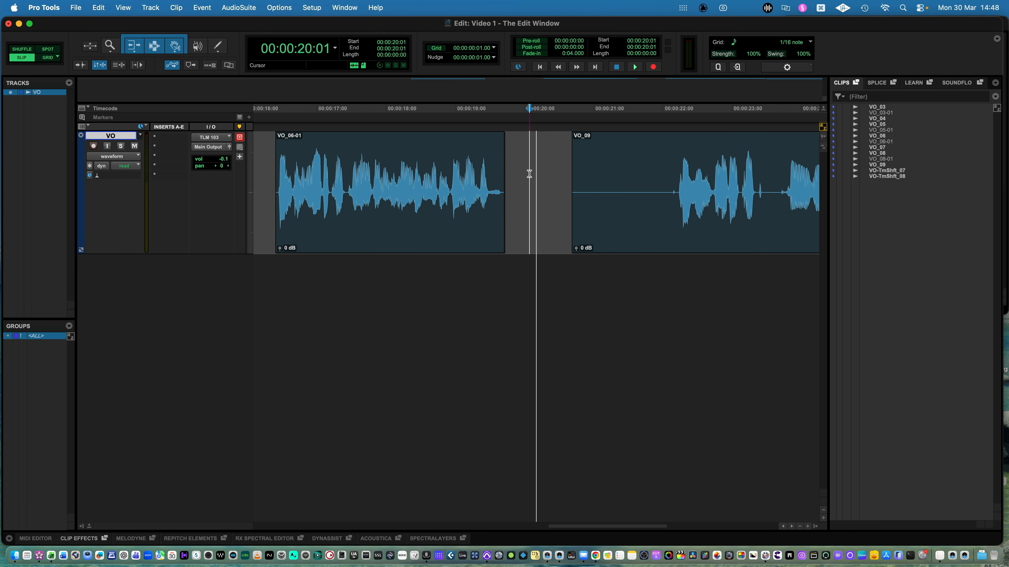
{"action": "key", "text": "r"}
{"action": "key", "text": "super+alt+Tab"}
{"action": "key", "text": "Tab"}
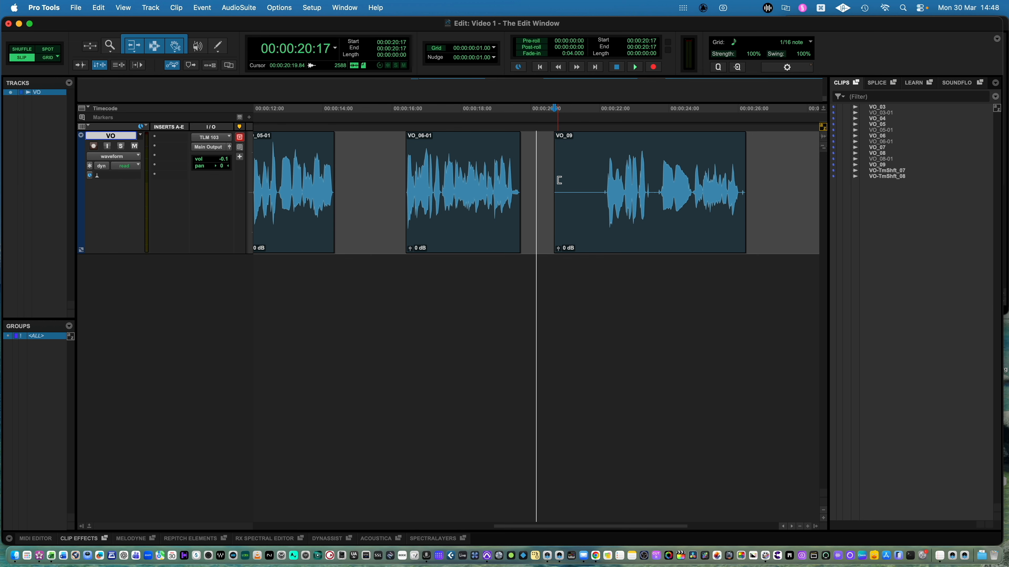
{"action": "left_click", "coordinate": [341, 181]}
{"action": "key", "text": "Tab"}
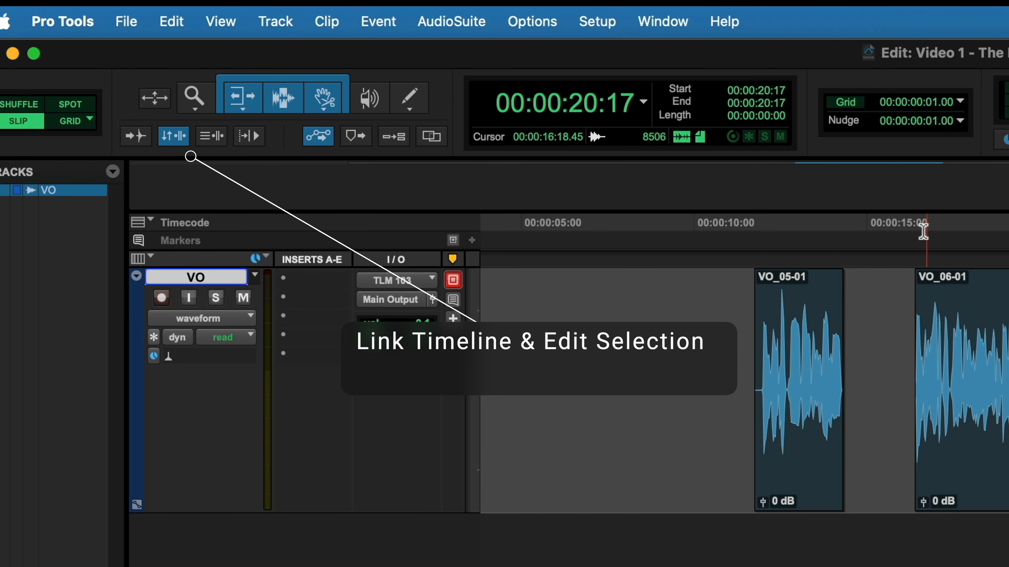
With timeline and edit selections linked, select 00:00:20:08 to 00:00:25:12, move VO_09-02 slightly later and play it.
{"action": "left_click", "coordinate": [1006, 224]}
{"action": "left_click_drag", "start_coordinate": [1008, 352], "coordinate": [1008, 352]}
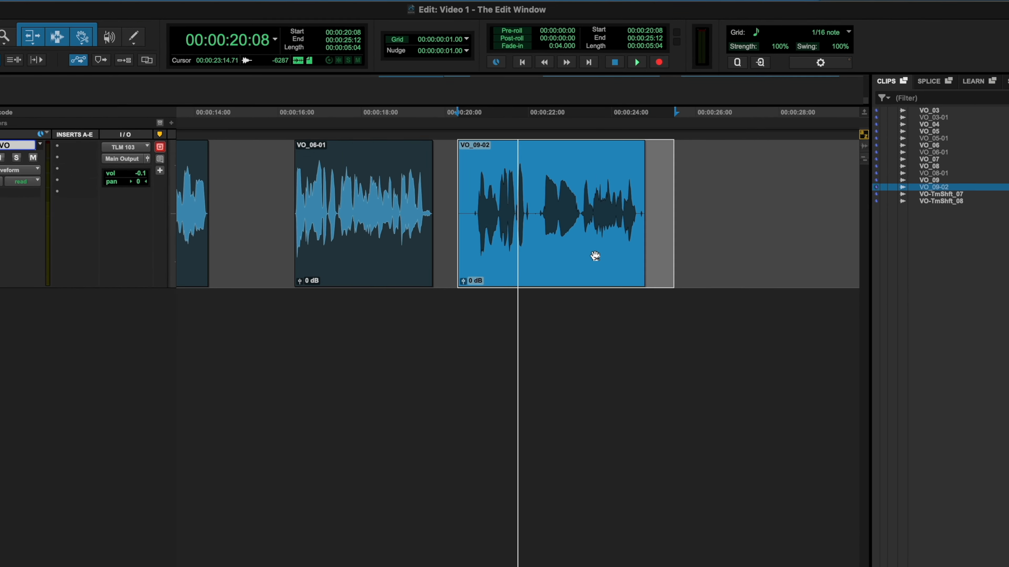
{"action": "left_click_drag", "start_coordinate": [594, 256], "coordinate": [660, 256]}
{"action": "left_click_drag", "start_coordinate": [581, 347], "coordinate": [494, 349]}
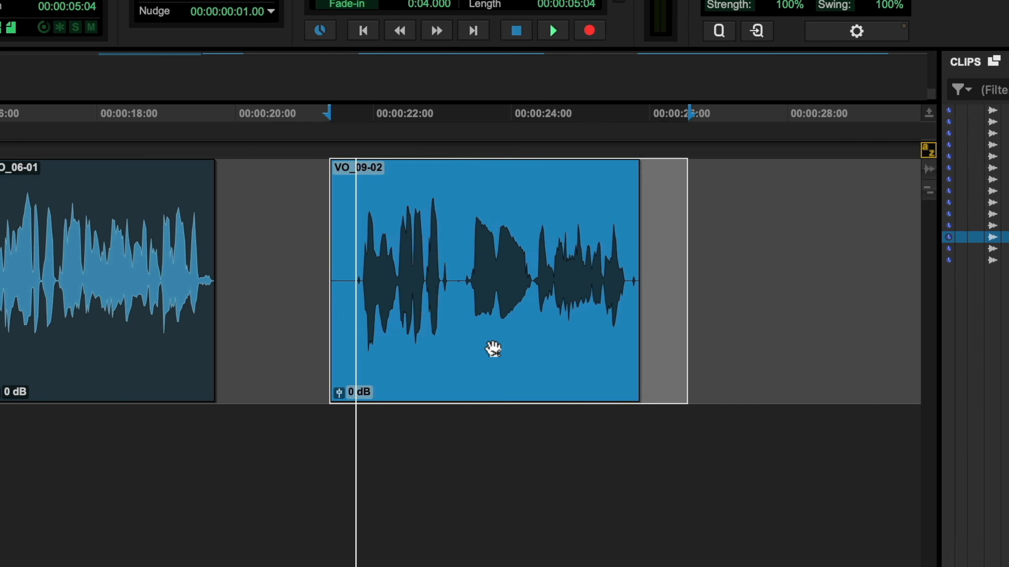
{"action": "key", "text": "space"}
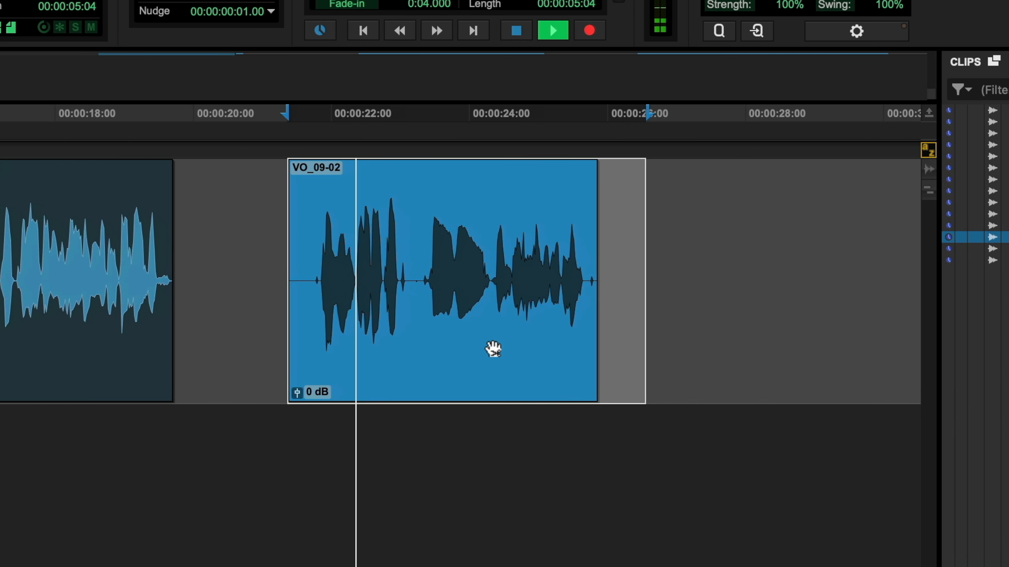
{"action": "key", "text": "space"}
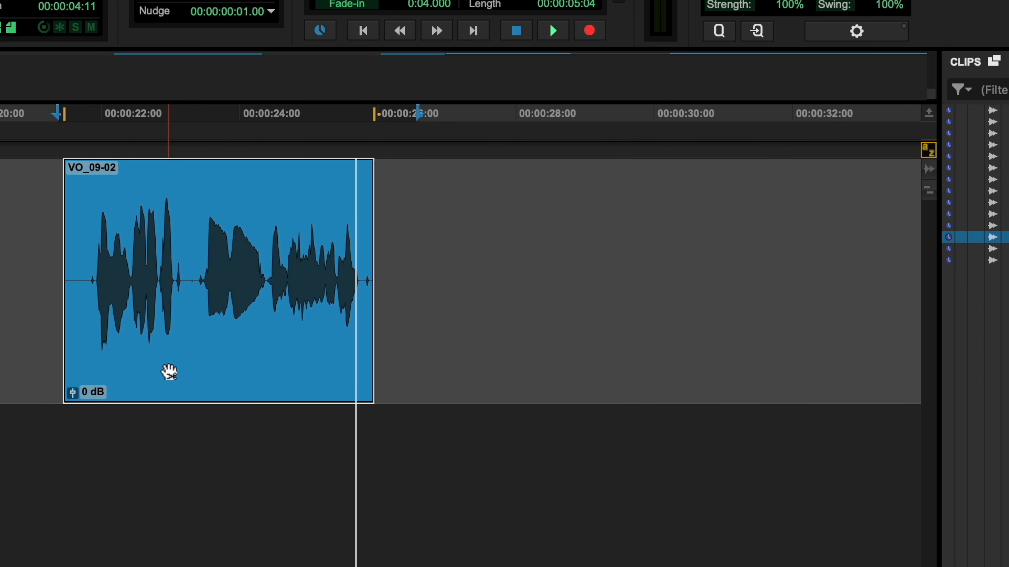
Move VO_09-02 to start at 00:00:28:03 and play the unlinked timeline selection, and relink the timeline and edit selections.
{"action": "left_click_drag", "start_coordinate": [169, 372], "coordinate": [627, 363]}
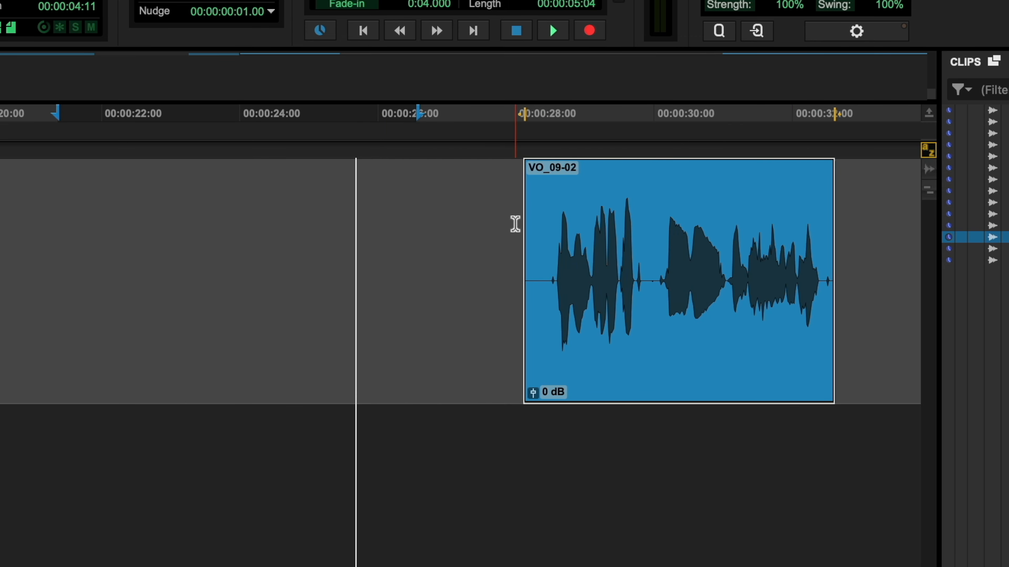
{"action": "key", "text": "space"}
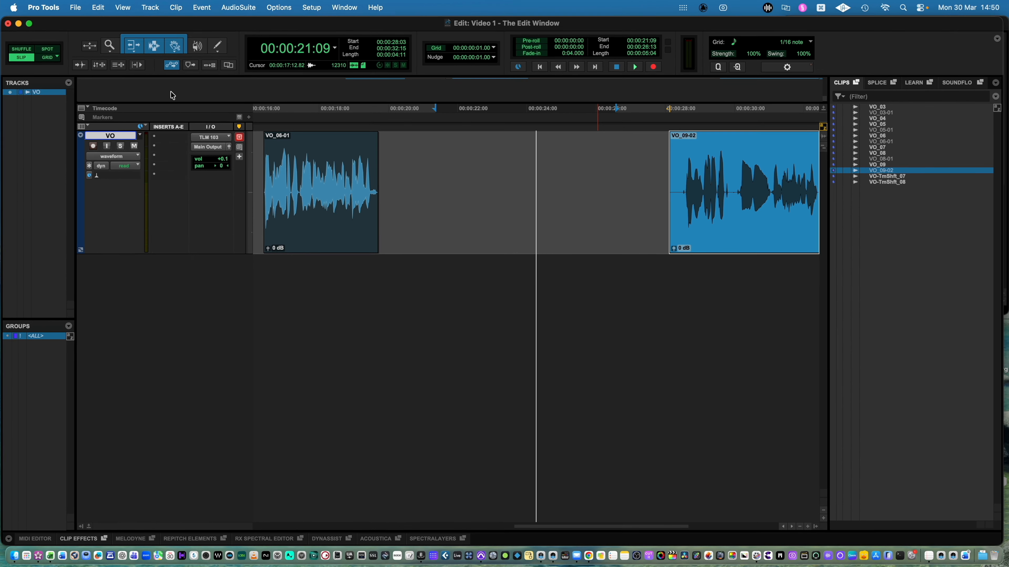
{"action": "left_click", "coordinate": [99, 65]}
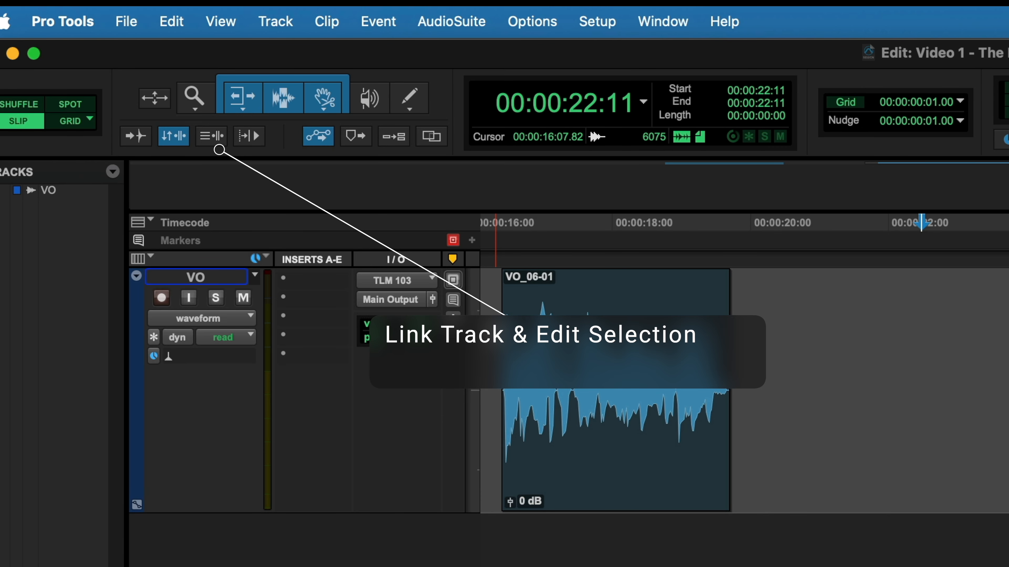
Create two new mono audio tracks, and place the edit cursor on the VO track at 00:00:22:04.
{"action": "key", "text": "super+shift+n"}
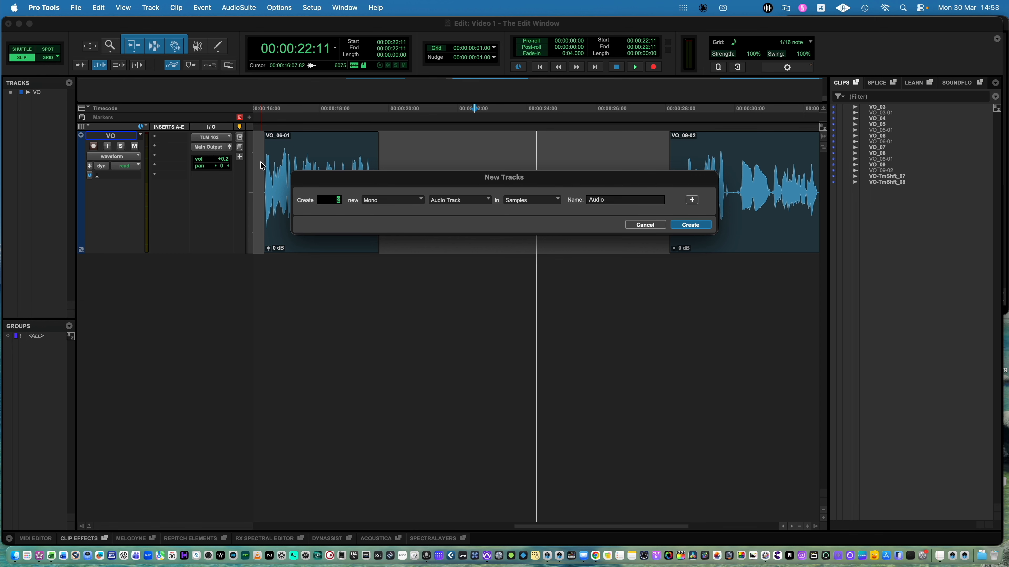
{"action": "key", "text": "Return"}
{"action": "left_click", "coordinate": [463, 177]}
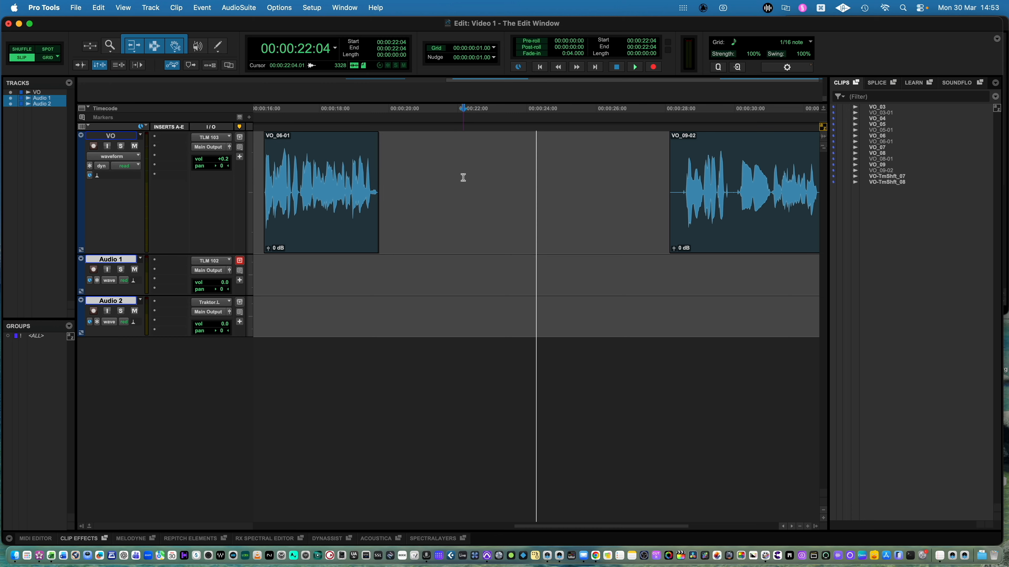
Enable Link Track and Edit Selection, and test it on Audio 1 at 00:00:22:19 and on Audio 2 from 00:00:25:23 to 00:00:27:16.
{"action": "left_click", "coordinate": [118, 65]}
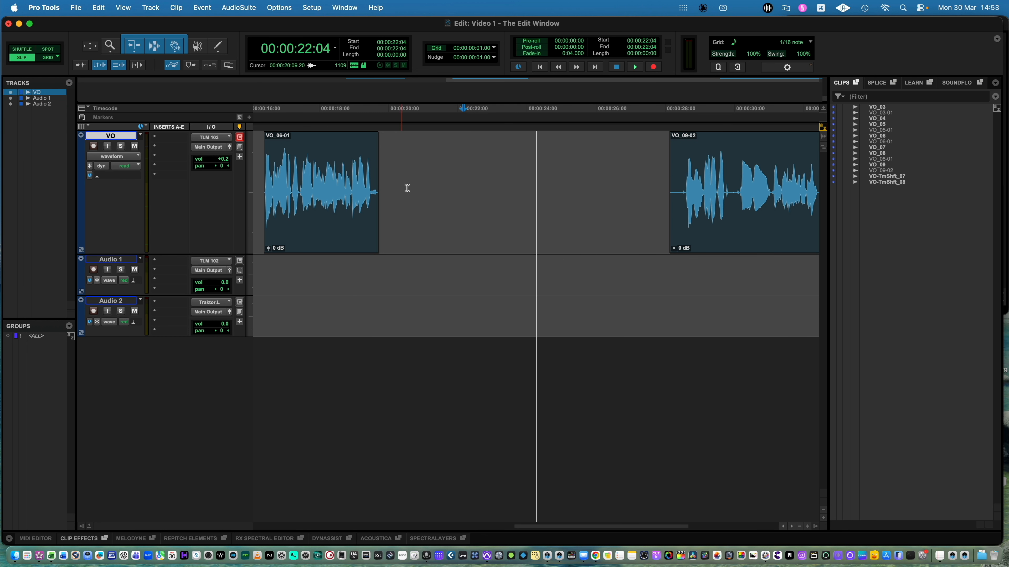
{"action": "left_click", "coordinate": [485, 266]}
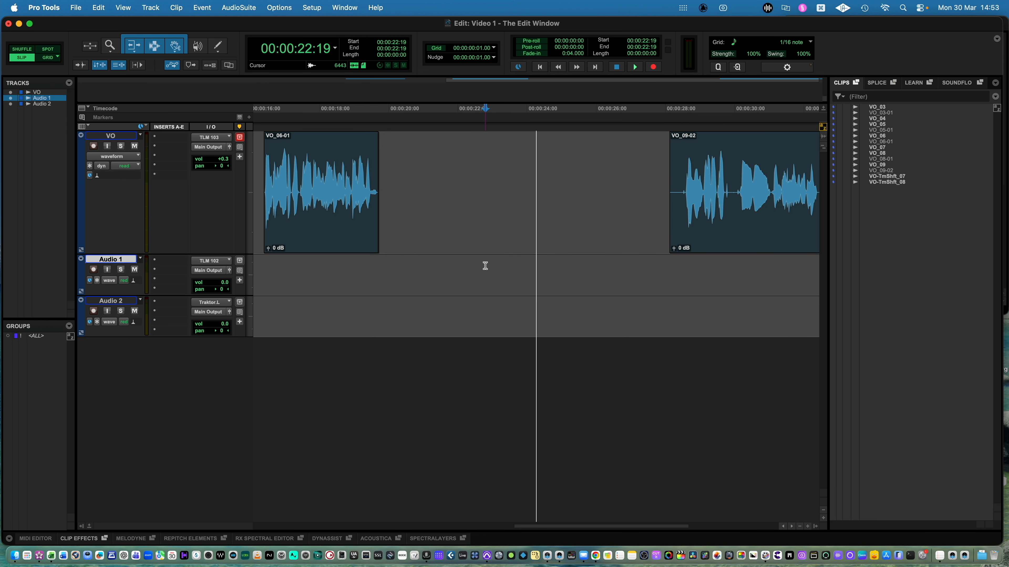
{"action": "left_click", "coordinate": [493, 313]}
{"action": "left_click_drag", "start_coordinate": [592, 308], "coordinate": [654, 311]}
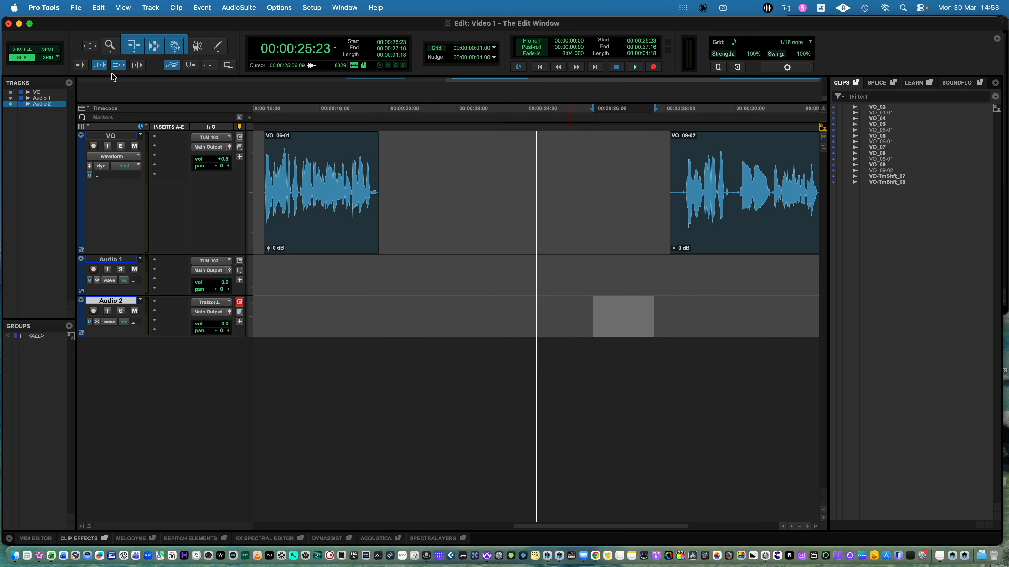
{"action": "left_click", "coordinate": [121, 69]}
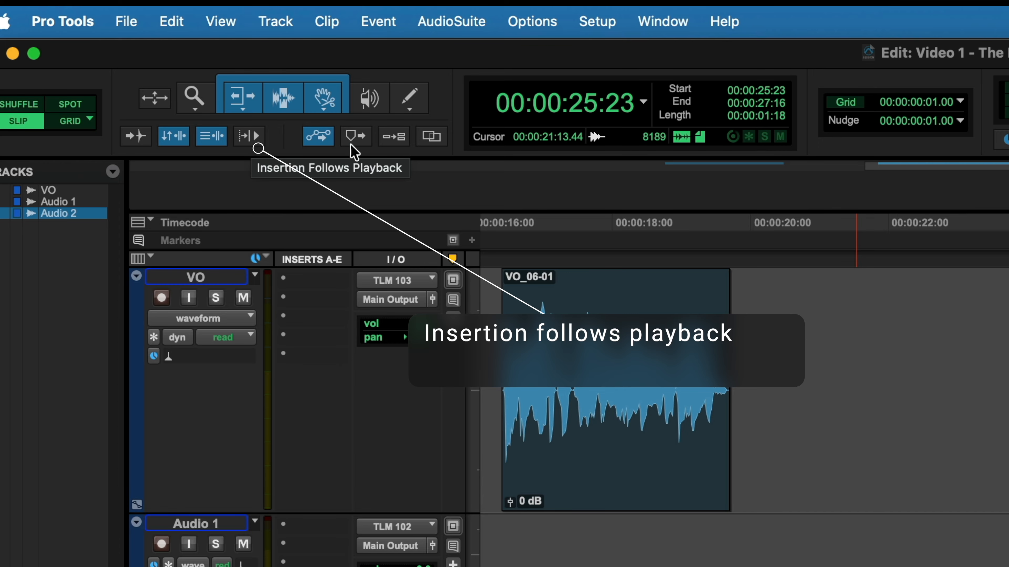
Play the VO track from 00:00:27:18 into VO_09-02 with Insertion Follows Playback off.
{"action": "left_click", "coordinate": [1006, 365]}
{"action": "scroll", "coordinate": [744, 391], "scroll_direction": "right", "scroll_amount": 10}
{"action": "scroll", "coordinate": [744, 390], "scroll_direction": "left", "scroll_amount": 1}
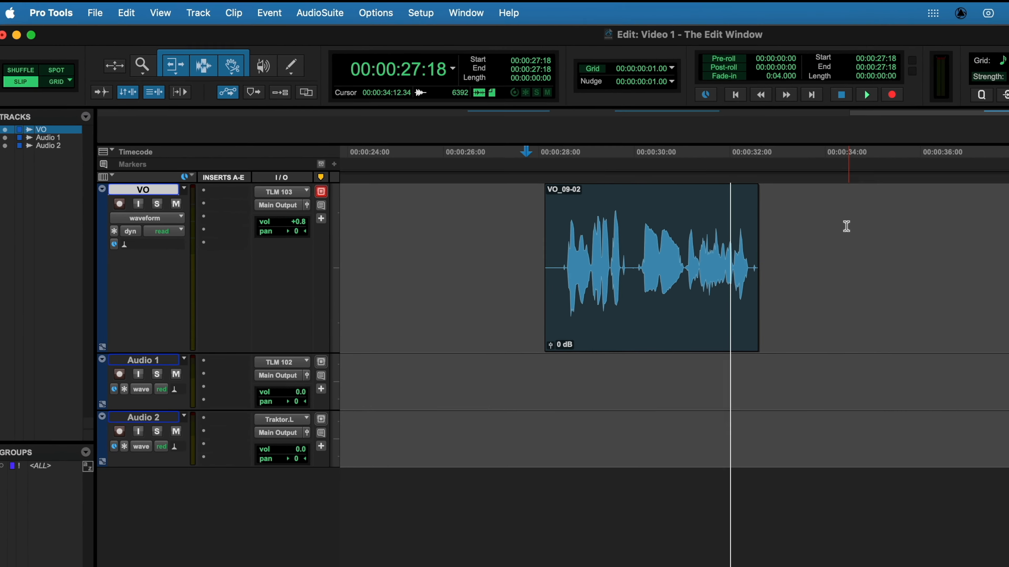
Record-enable the VO track and record two short takes, both starting at 00:00:33:19.
{"action": "left_click", "coordinate": [652, 172]}
{"action": "left_click", "coordinate": [596, 154]}
{"action": "key", "text": "shift+r"}
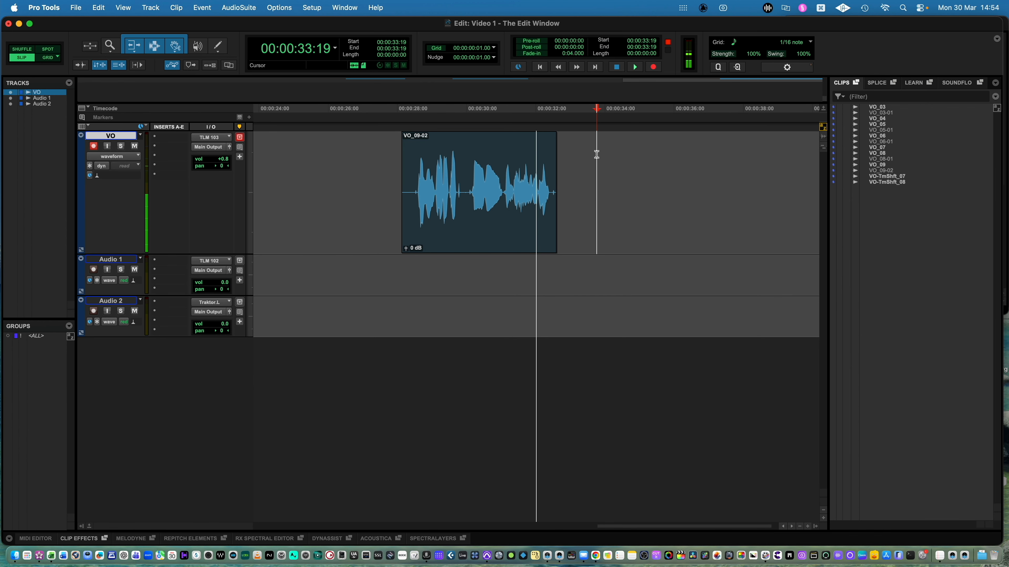
{"action": "key", "text": "super+space"}
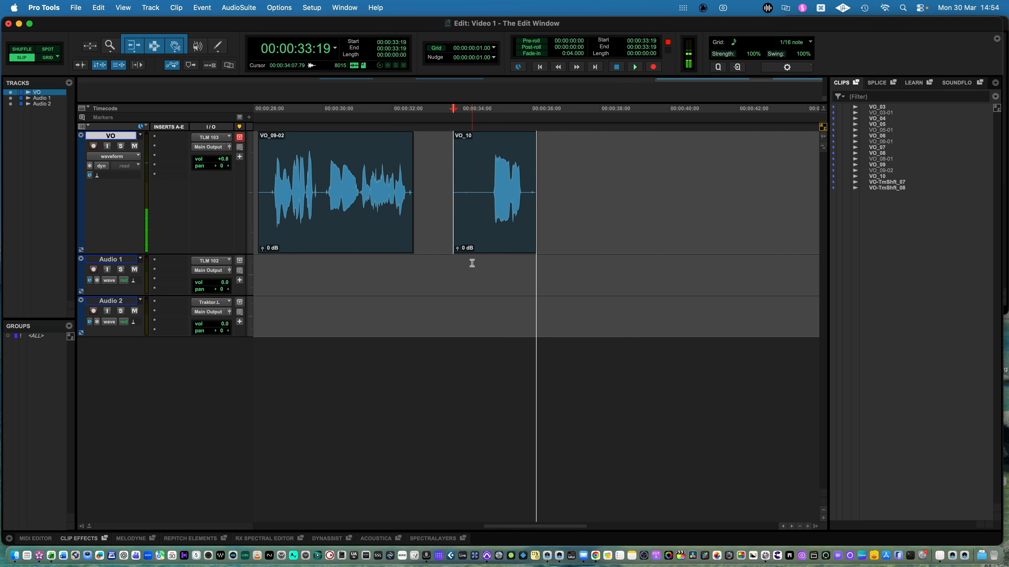
{"action": "key", "text": "super+space"}
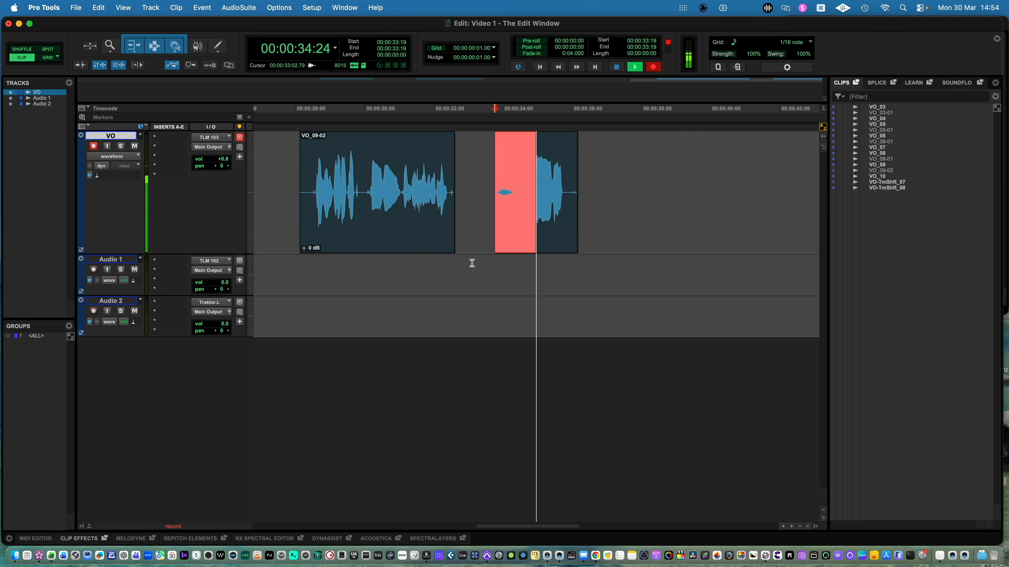
{"action": "key", "text": "space"}
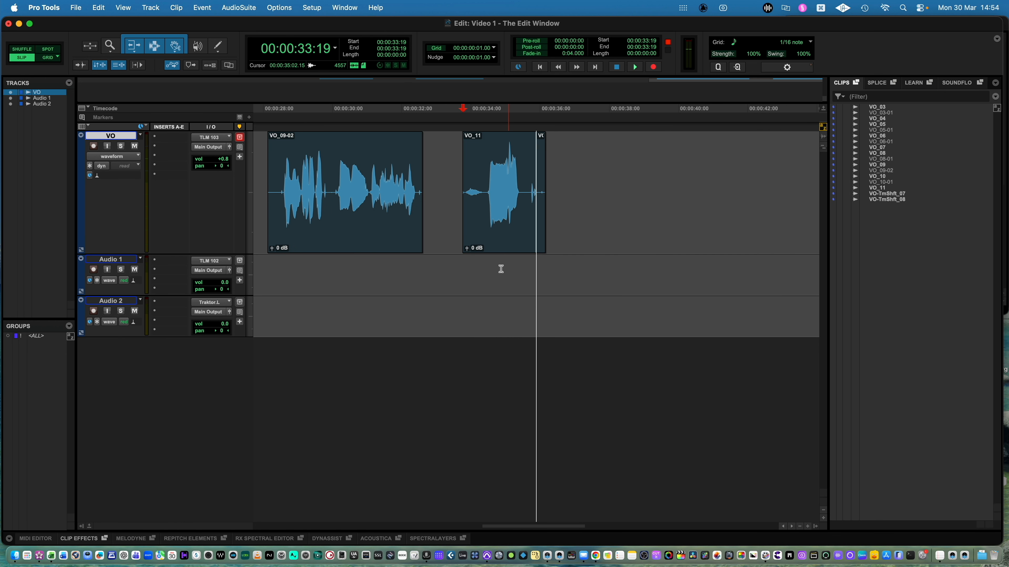
Enable Insertion Follows Playback and record a VO take from 00:00:33:14 to 00:00:36:04.
{"action": "left_click", "coordinate": [140, 66]}
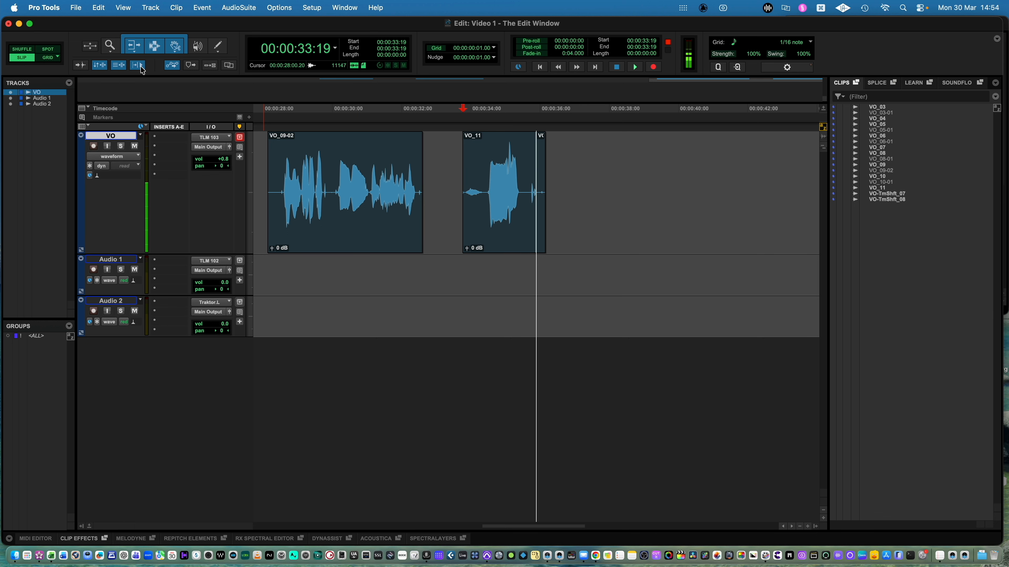
{"action": "left_click", "coordinate": [456, 175]}
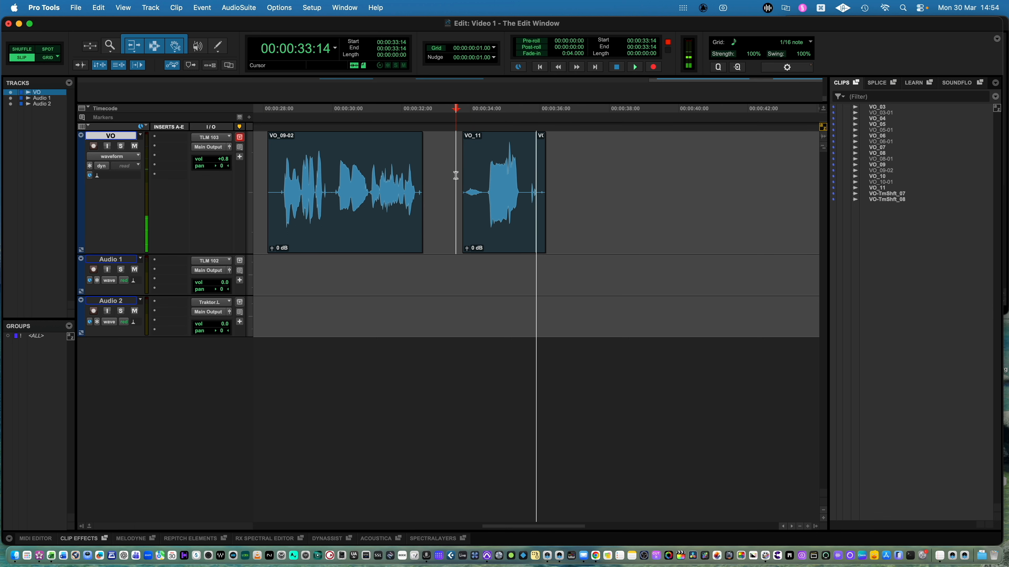
{"action": "key", "text": "super+space"}
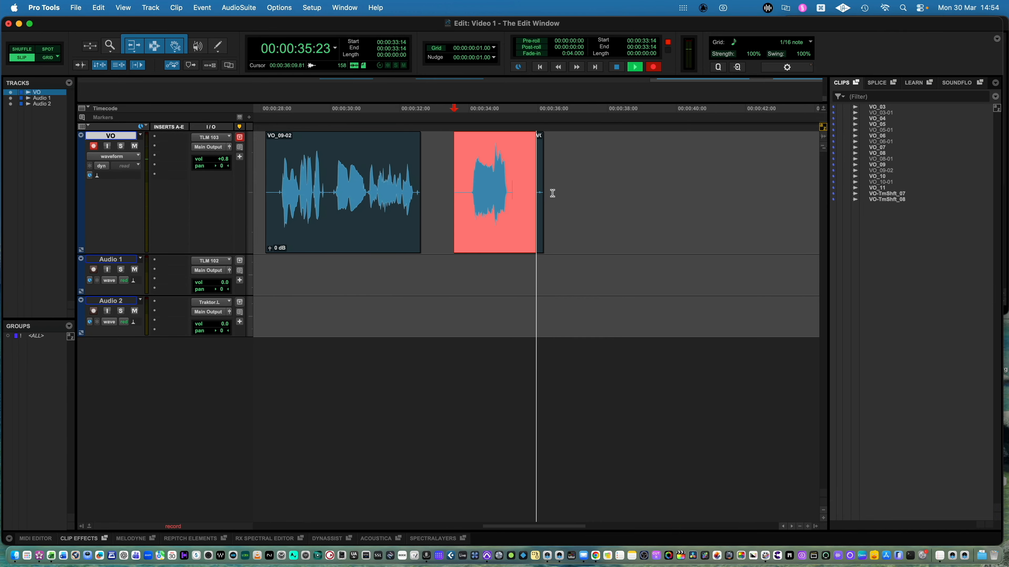
{"action": "key", "text": "space"}
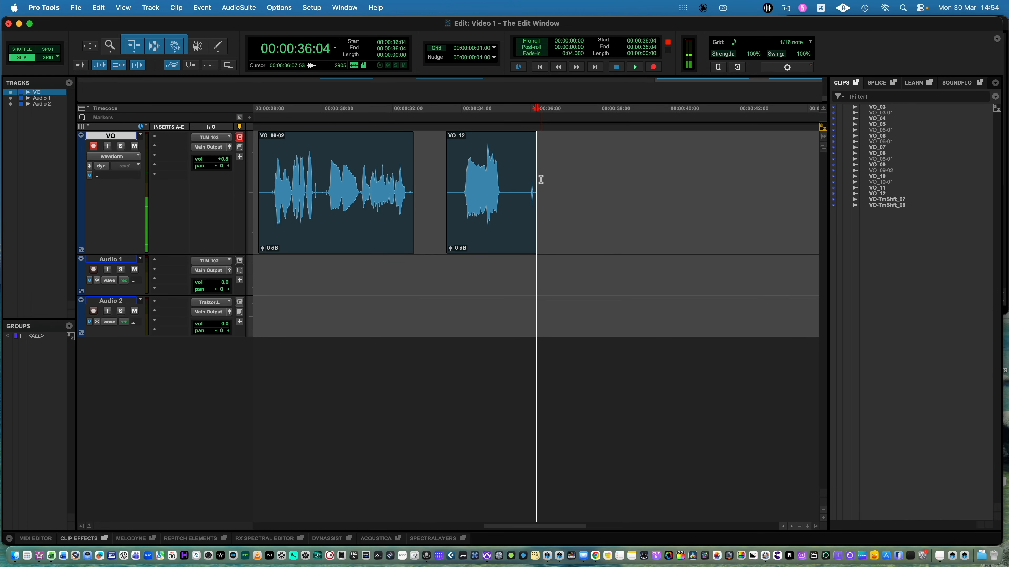
Record two consecutive VO takes from 00:00:36:04 and 00:00:37:14, and select the track range from 00:00:33:07 to 00:00:41:16.
{"action": "key", "text": "super+space"}
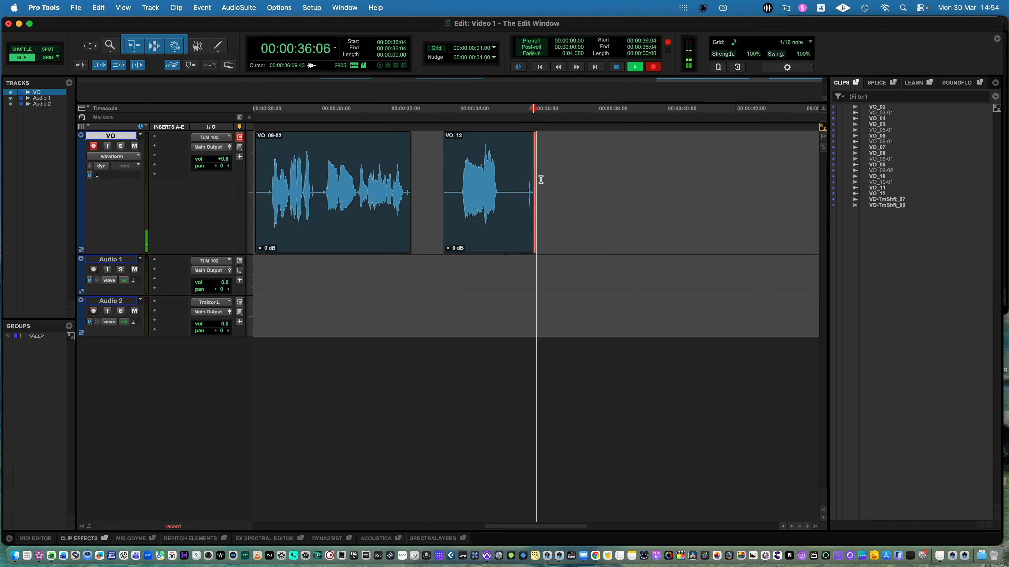
{"action": "key", "text": "space"}
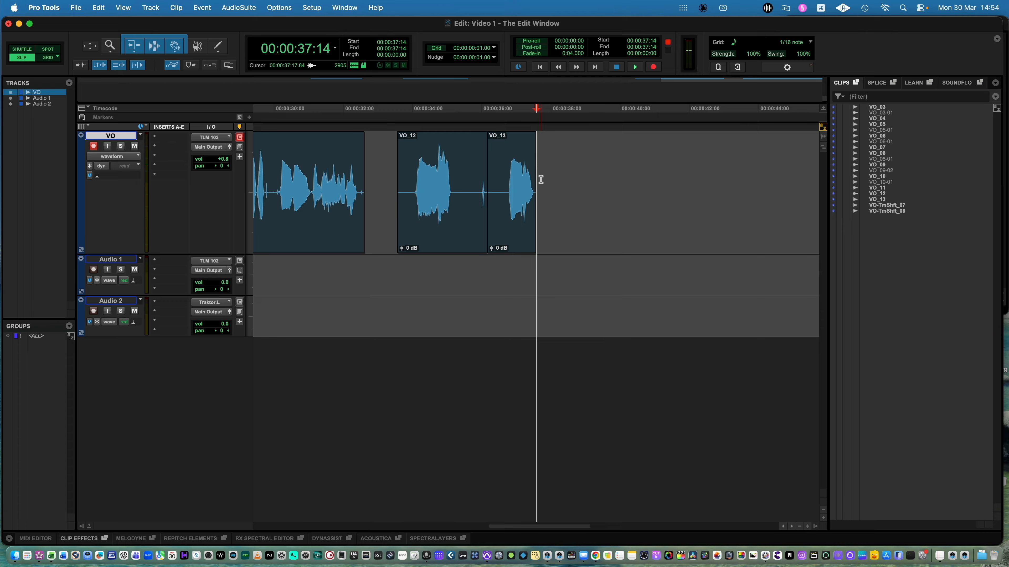
{"action": "key", "text": "super+space"}
{"action": "key", "text": "space"}
{"action": "left_click_drag", "start_coordinate": [348, 172], "coordinate": [639, 172]}
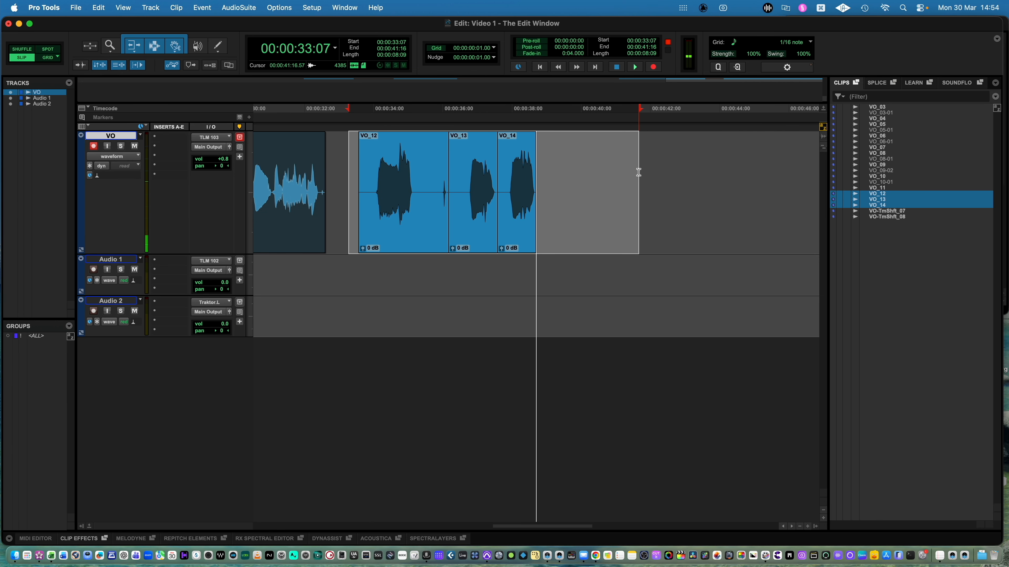
Turn off Insertion Follows Playback, and place the edit cursor at 00:00:34:00 in VO_12.
{"action": "left_click", "coordinate": [141, 66]}
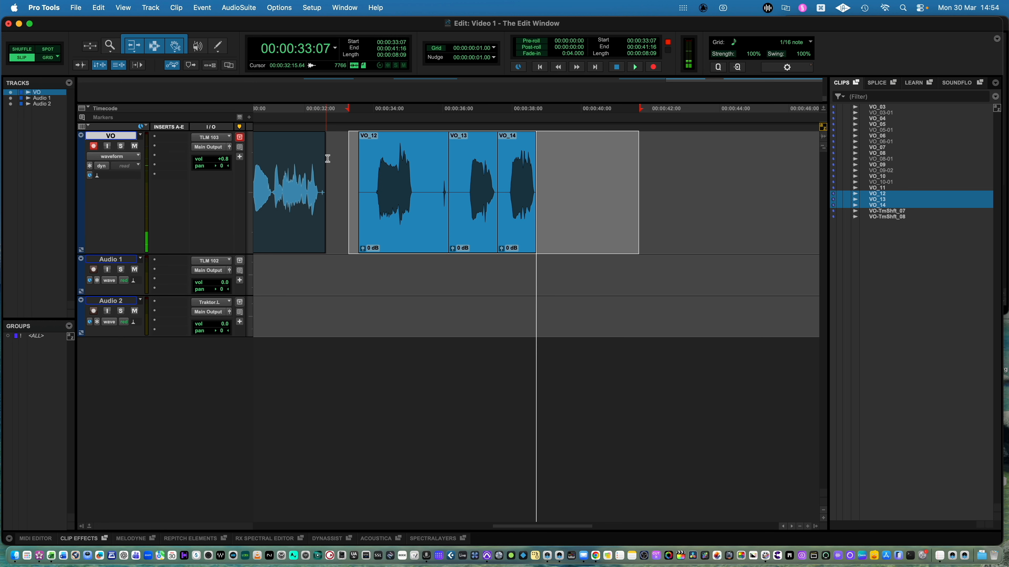
{"action": "left_click", "coordinate": [583, 154]}
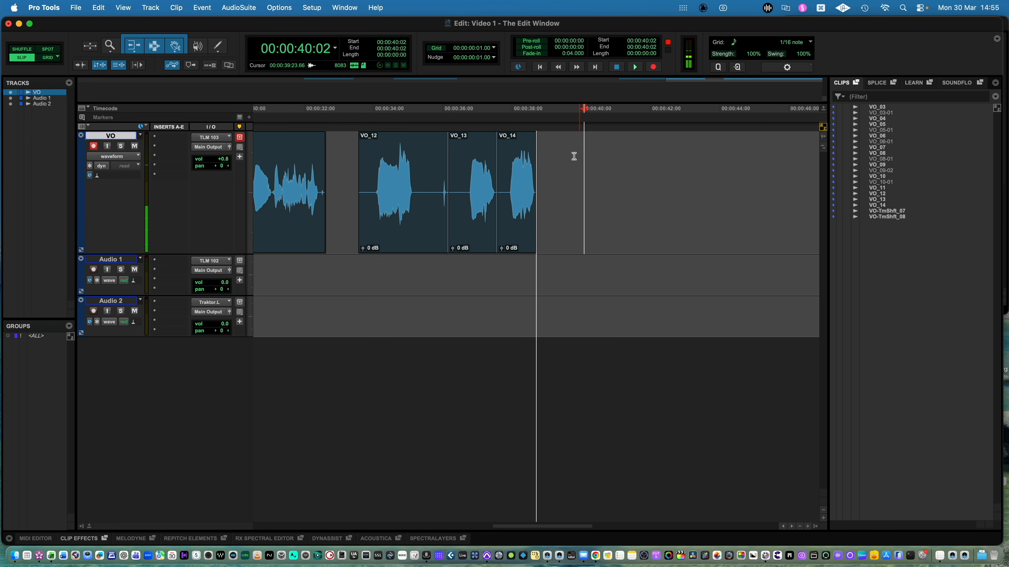
{"action": "left_click", "coordinate": [577, 172]}
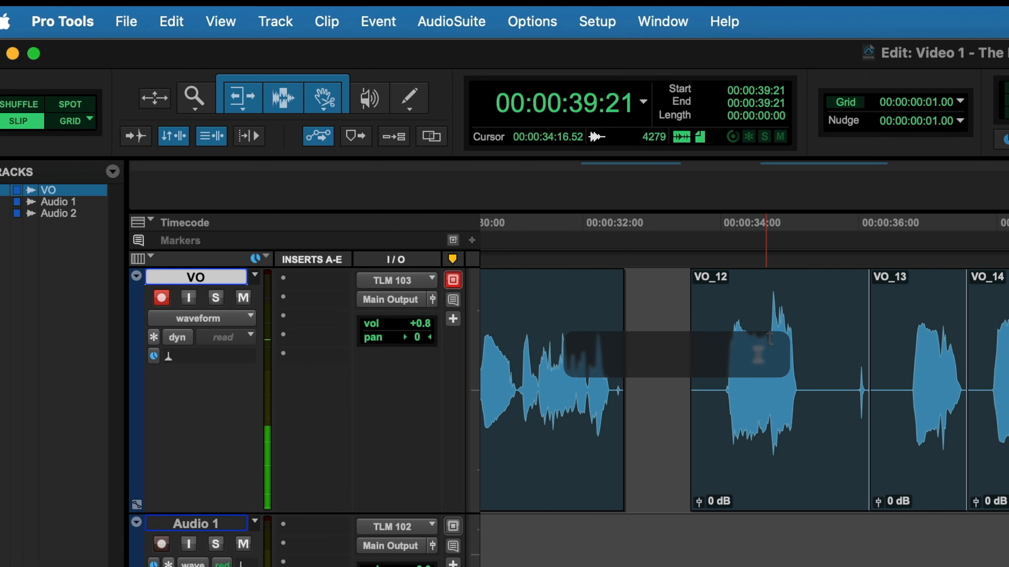
{"action": "left_click", "coordinate": [723, 348]}
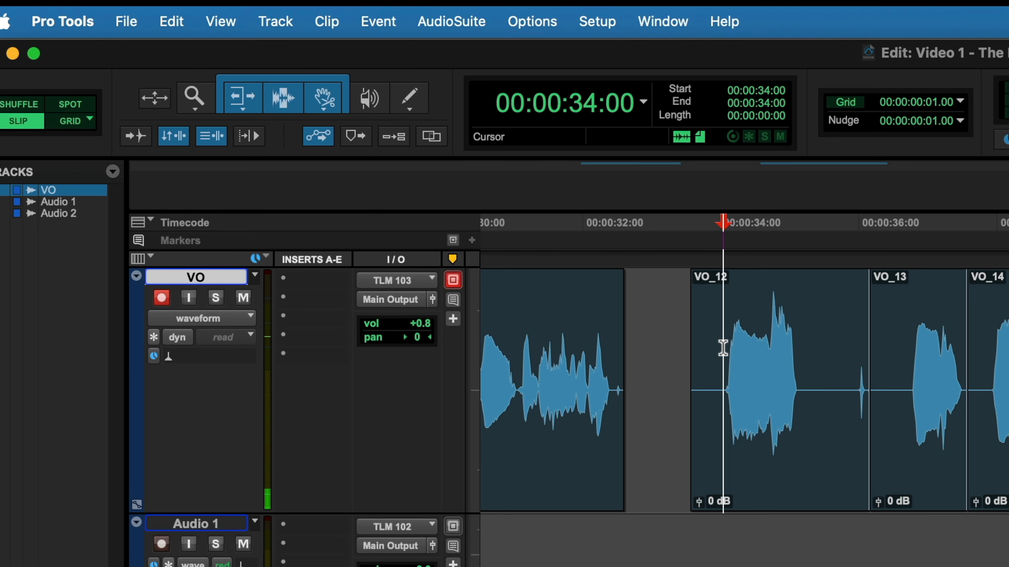
Switch the VO track to volume view and select the range from 00:00:33:23 to 00:00:39:06.
{"action": "left_click_drag", "start_coordinate": [722, 349], "coordinate": [1008, 348]}
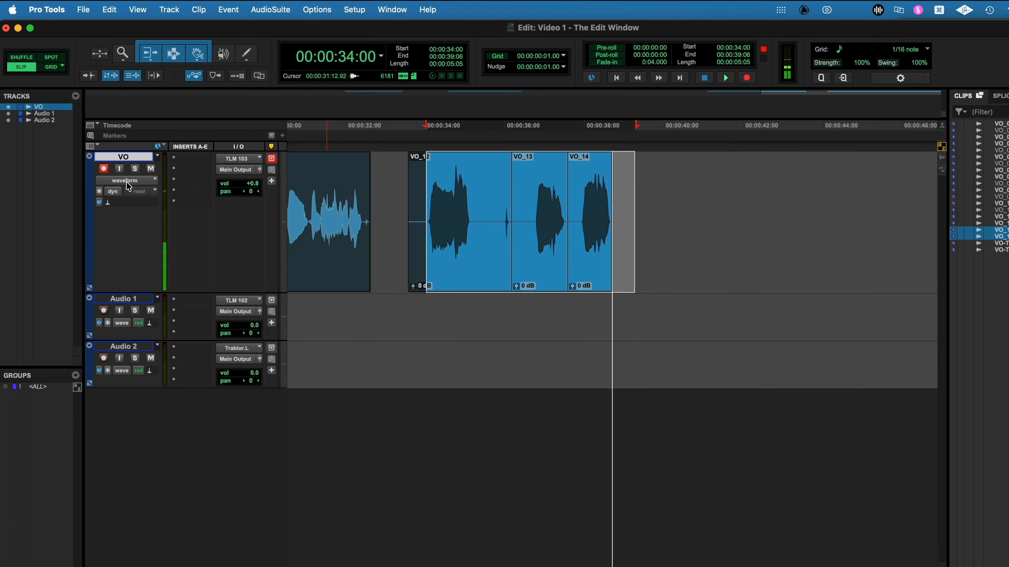
{"action": "left_click", "coordinate": [127, 182]}
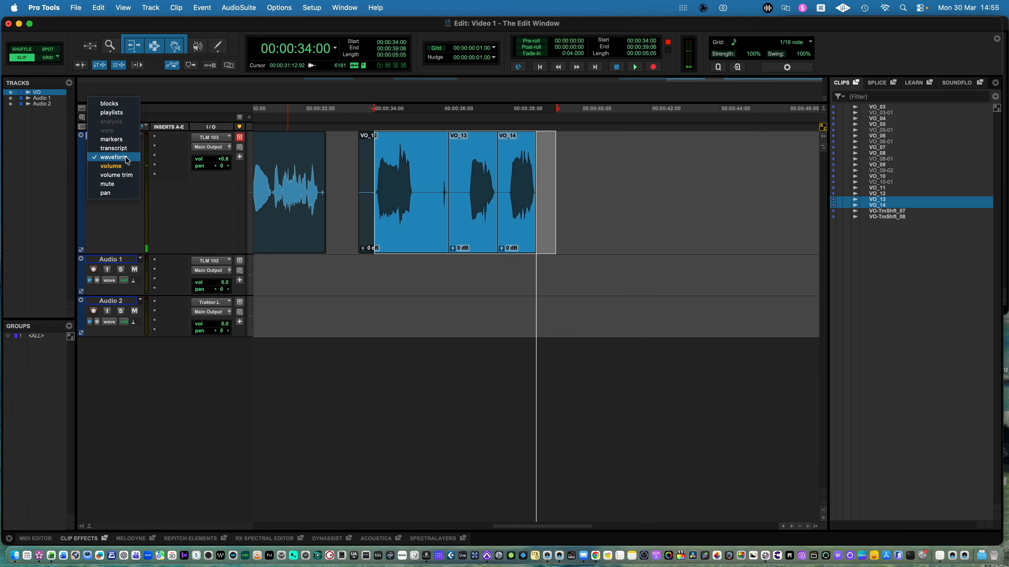
{"action": "left_click", "coordinate": [125, 170]}
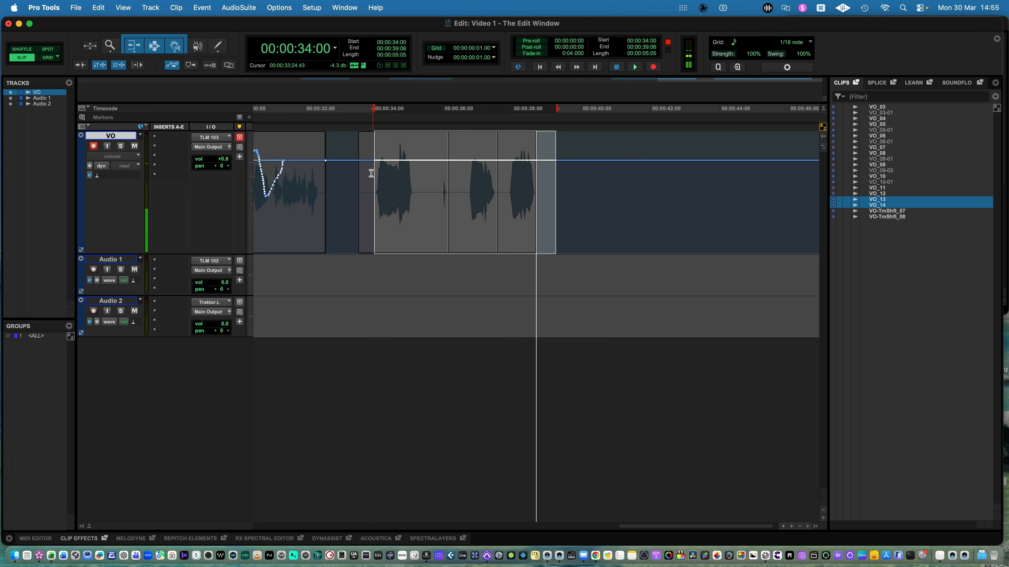
{"action": "left_click_drag", "start_coordinate": [370, 173], "coordinate": [555, 171]}
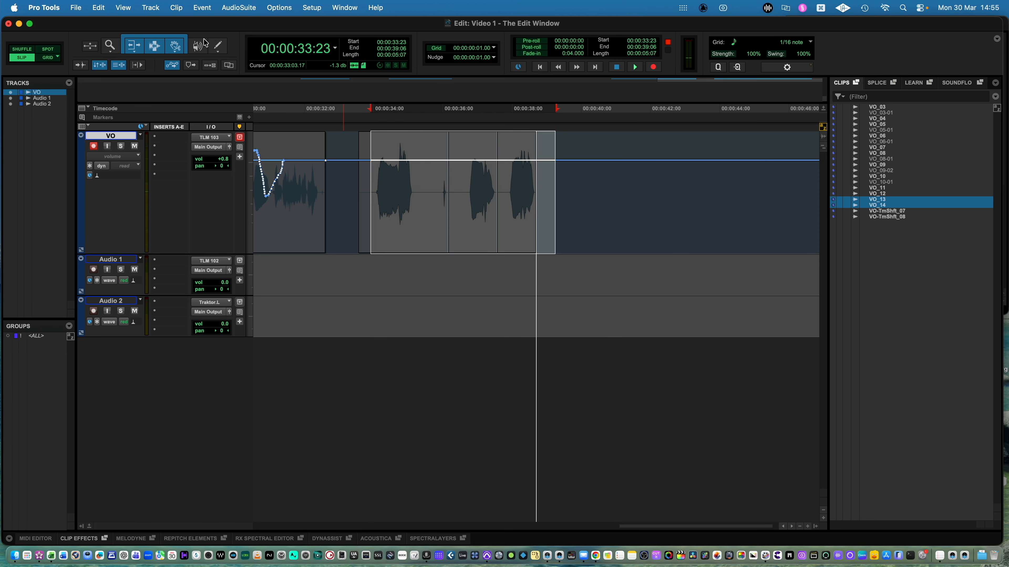
Draw a freehand volume automation dip across VO_12 to VO_14 with the Pencil tool, and turn off record-enable on the VO track.
{"action": "left_click", "coordinate": [217, 45]}
{"action": "mouse_move", "coordinate": [401, 161]}
{"action": "left_mouse_down"}
{"action": "mouse_move", "coordinate": [495, 180]}
{"action": "mouse_move", "coordinate": [541, 158]}
{"action": "left_mouse_up"}
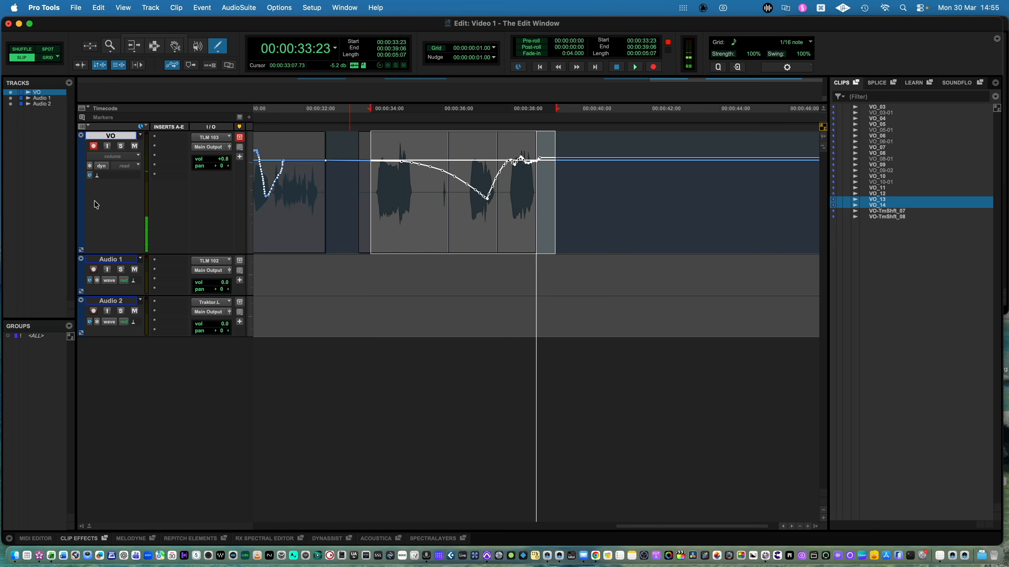
{"action": "left_click", "coordinate": [93, 146]}
{"action": "left_click", "coordinate": [93, 146]}
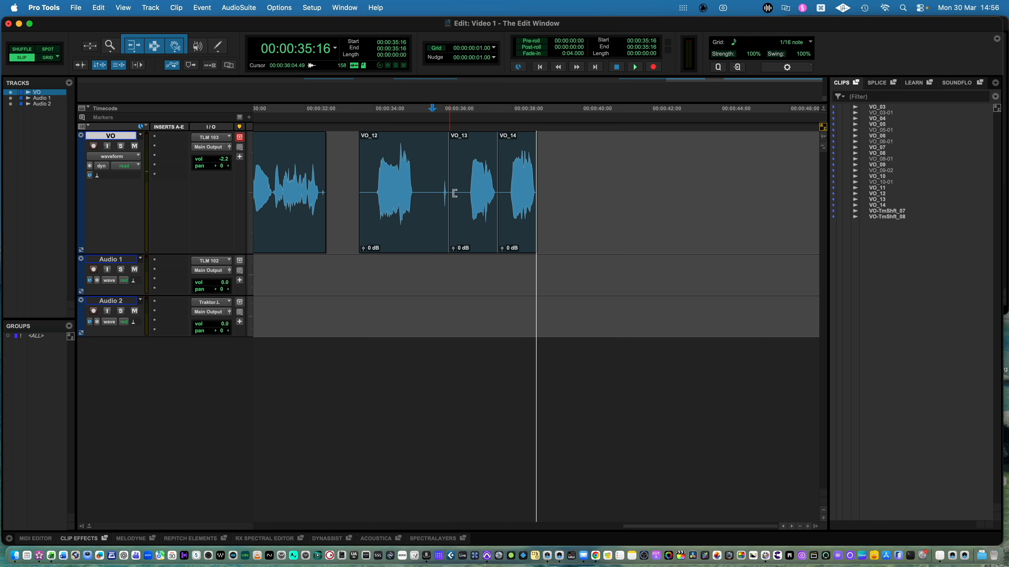
Copy clips VO_12 to VO_14, paste them at 00:00:40:24, and check the pasted volume automation.
{"action": "left_click", "coordinate": [419, 234]}
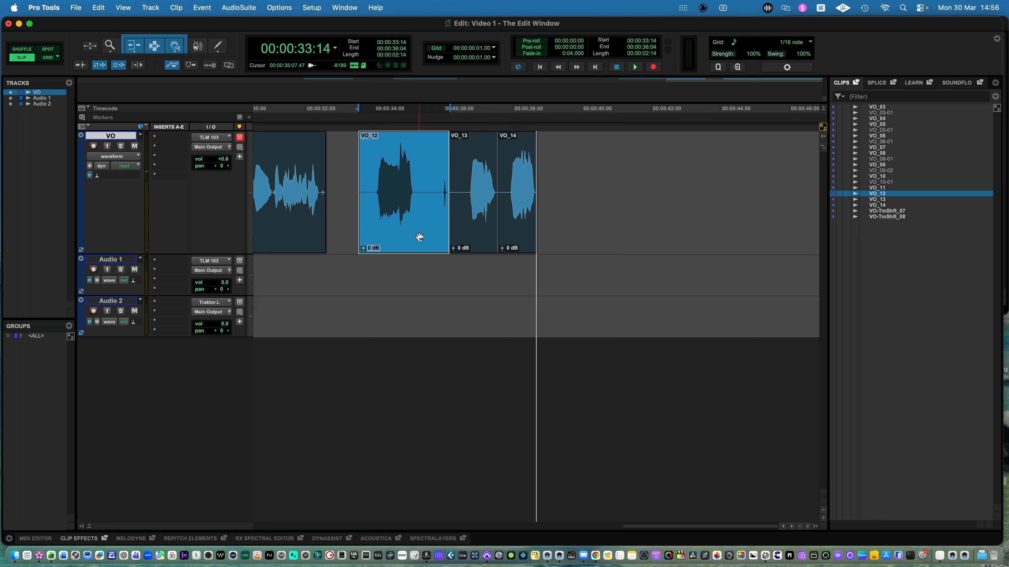
{"action": "left_click", "coordinate": [524, 238], "text": "shift"}
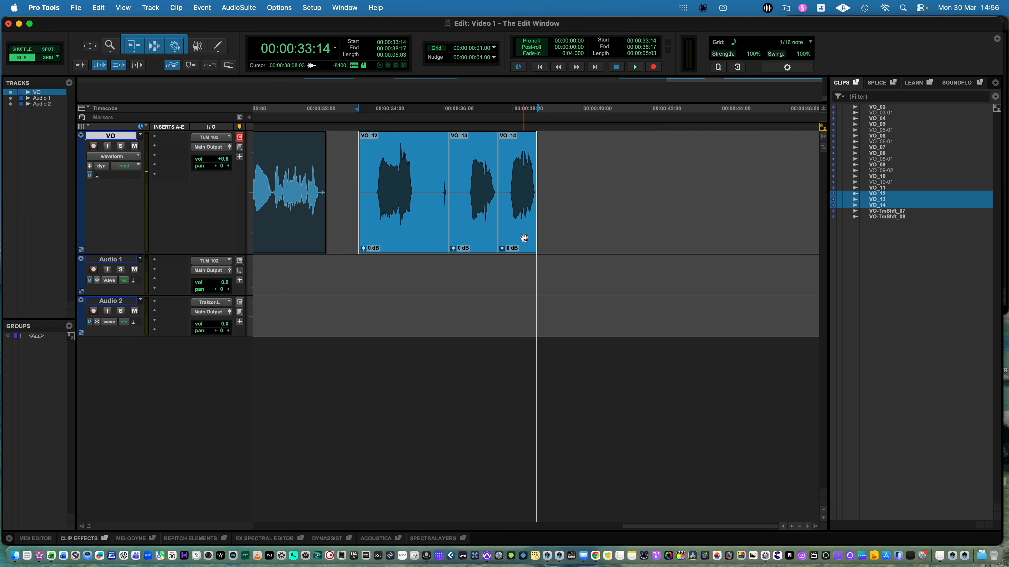
{"action": "left_click", "coordinate": [616, 161]}
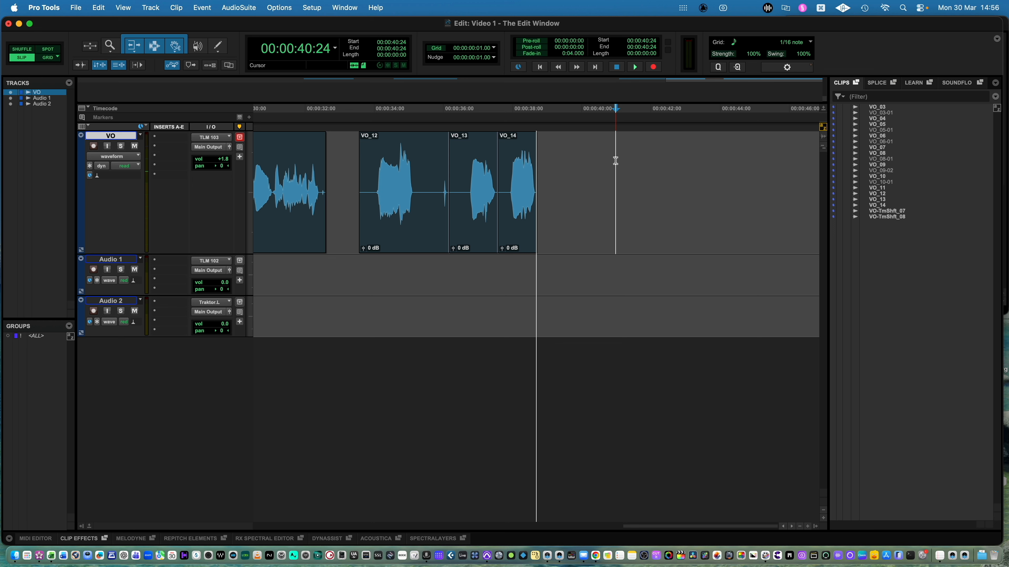
{"action": "key", "text": "super+v"}
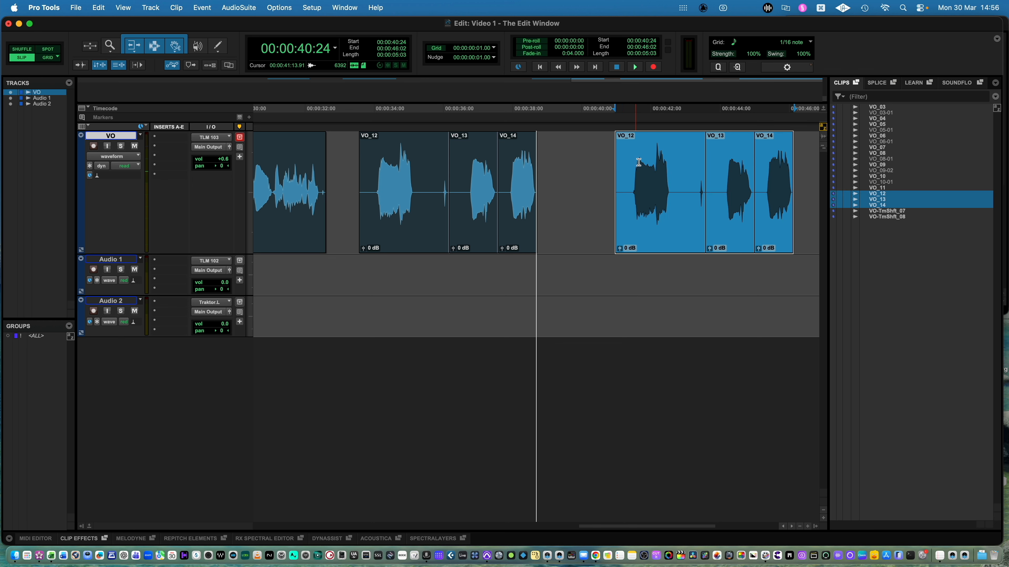
{"action": "key", "text": "ctrl+minus"}
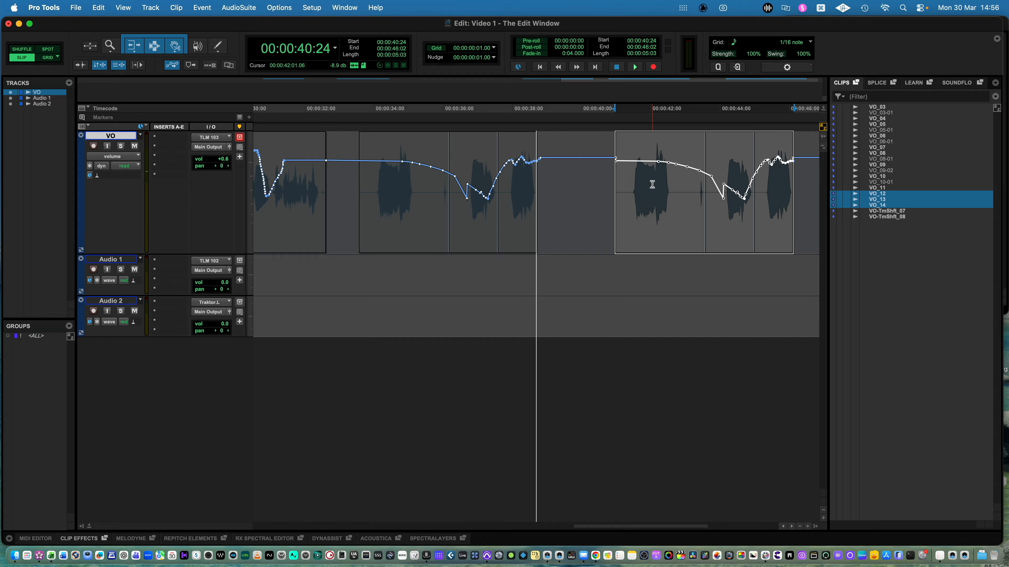
{"action": "key", "text": "ctrl+minus"}
Turn off Automation Follows Edit and paste a copy of the VO_12 to VO_14 clips at 00:00:47:14.
{"action": "scroll", "coordinate": [652, 184], "scroll_direction": "right", "scroll_amount": 6}
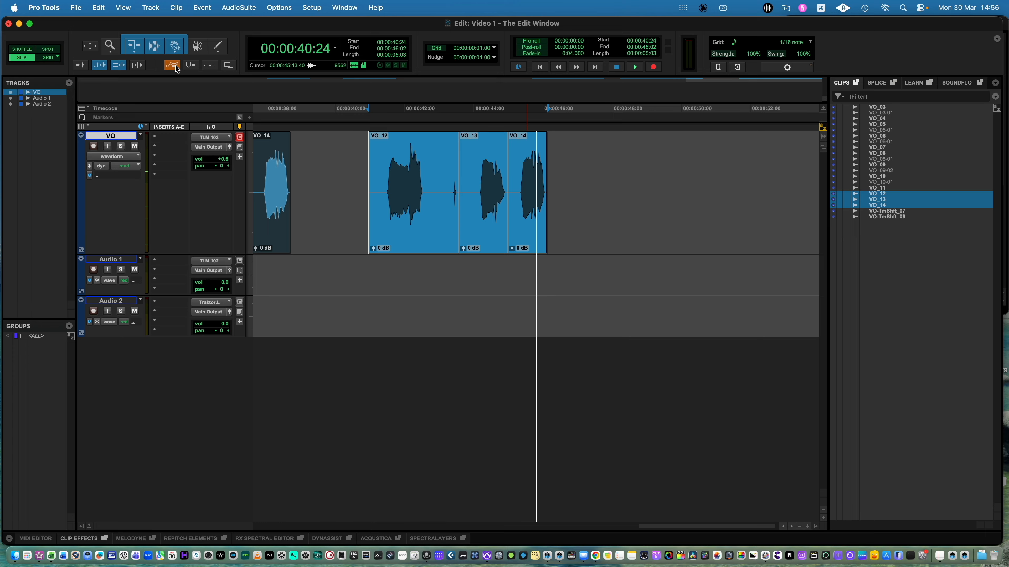
{"action": "left_click", "coordinate": [436, 222]}
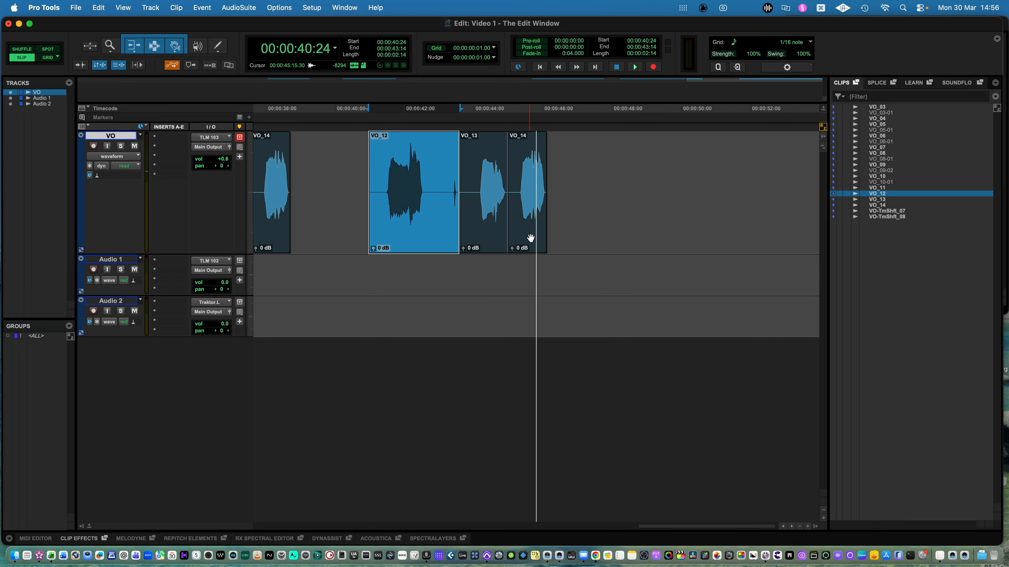
{"action": "left_click", "coordinate": [531, 238], "text": "shift"}
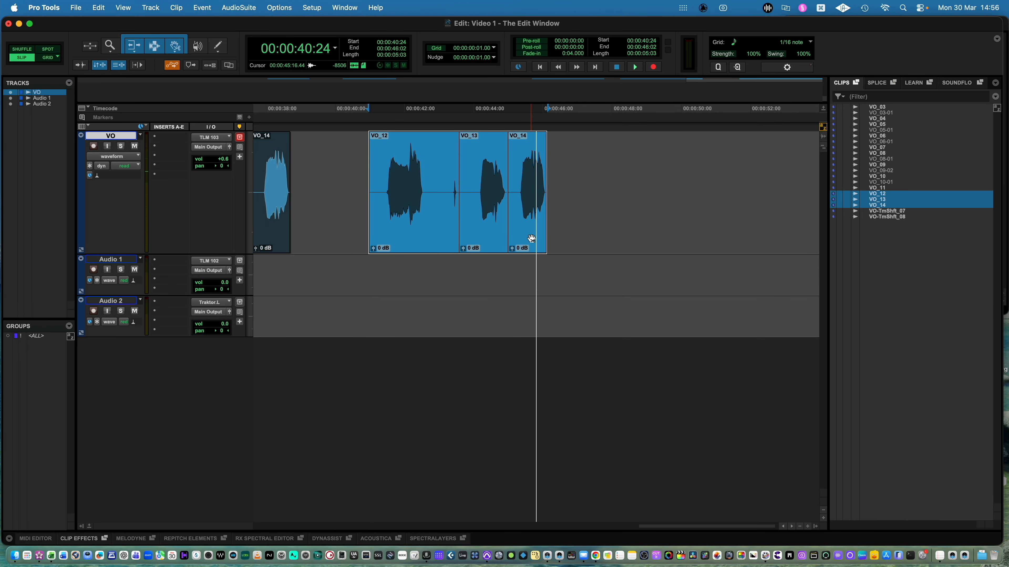
{"action": "left_click", "coordinate": [596, 167]}
{"action": "key", "text": "super+v"}
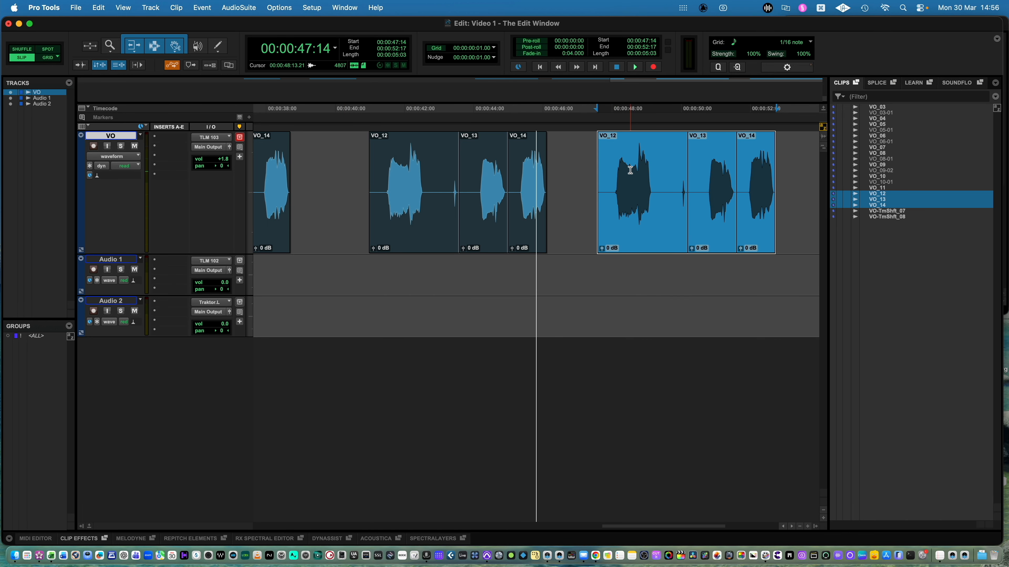
{"action": "left_click", "coordinate": [640, 165]}
{"action": "key", "text": "ctrl+minus"}
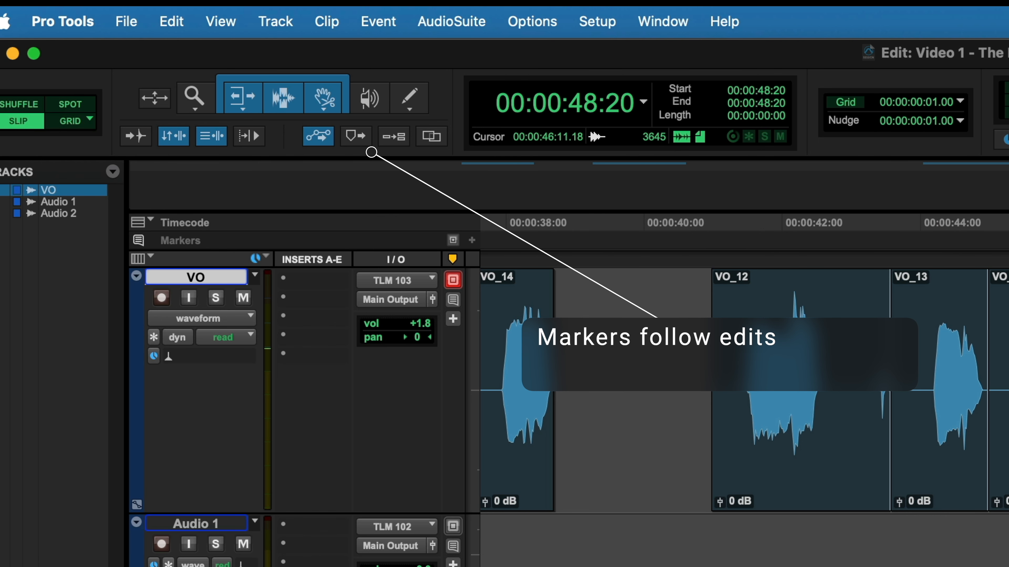
Place the edit cursor at 00:00:47:01 and add a ruler marker named "stuff" there.
{"action": "left_click", "coordinate": [1007, 372]}
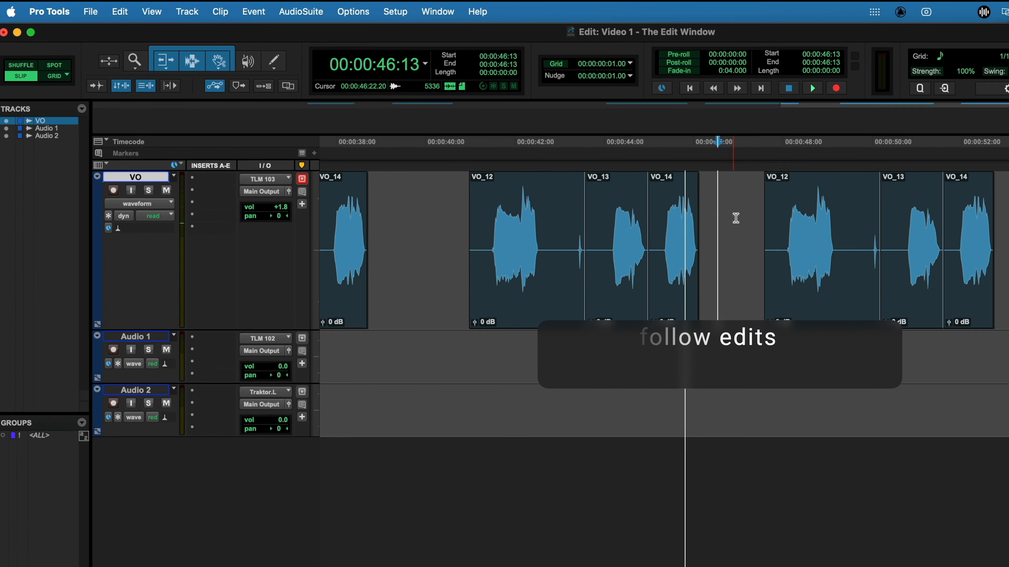
{"action": "left_click", "coordinate": [578, 168]}
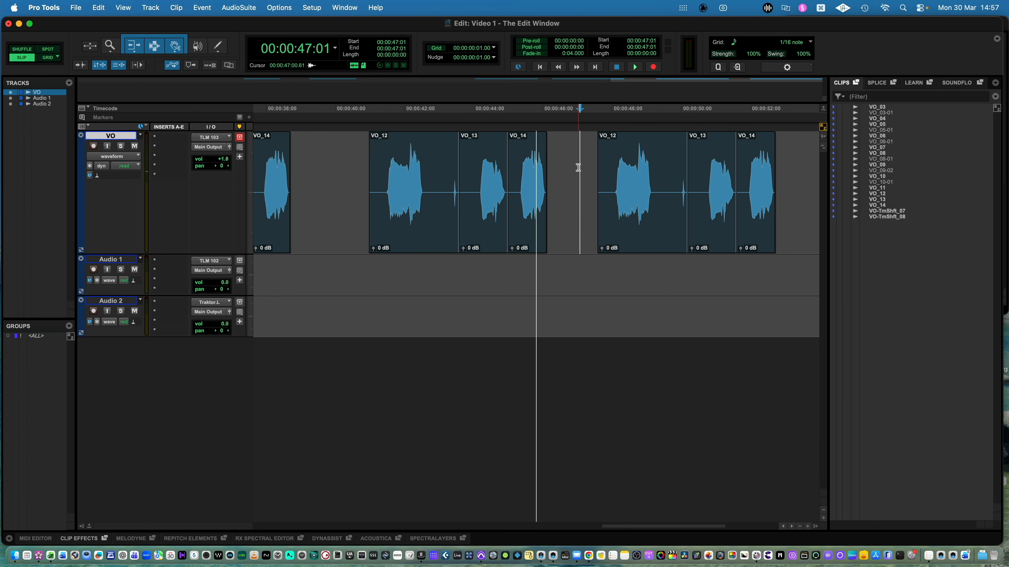
{"action": "key", "text": "KP_Enter"}
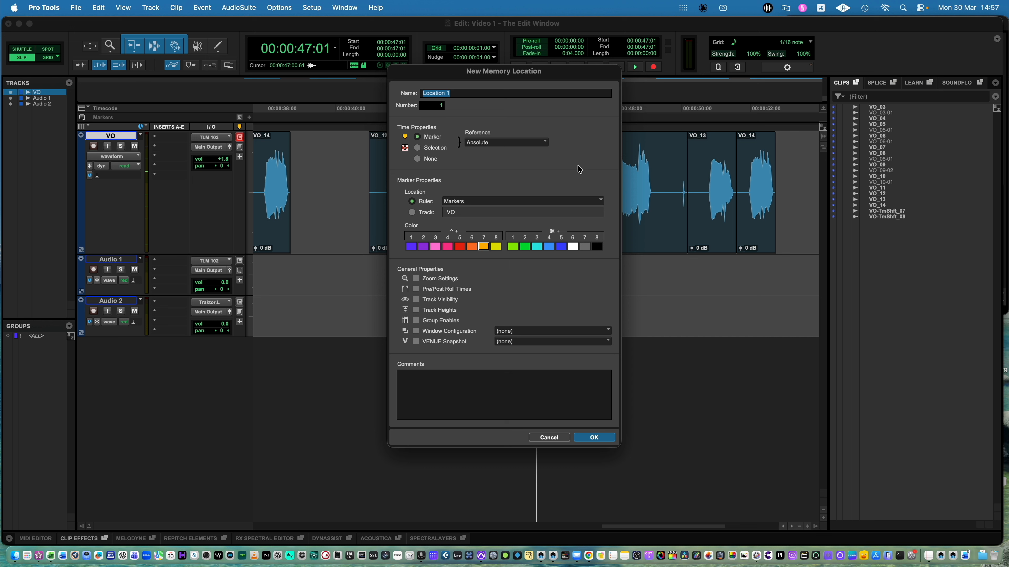
{"action": "left_click", "coordinate": [553, 438]}
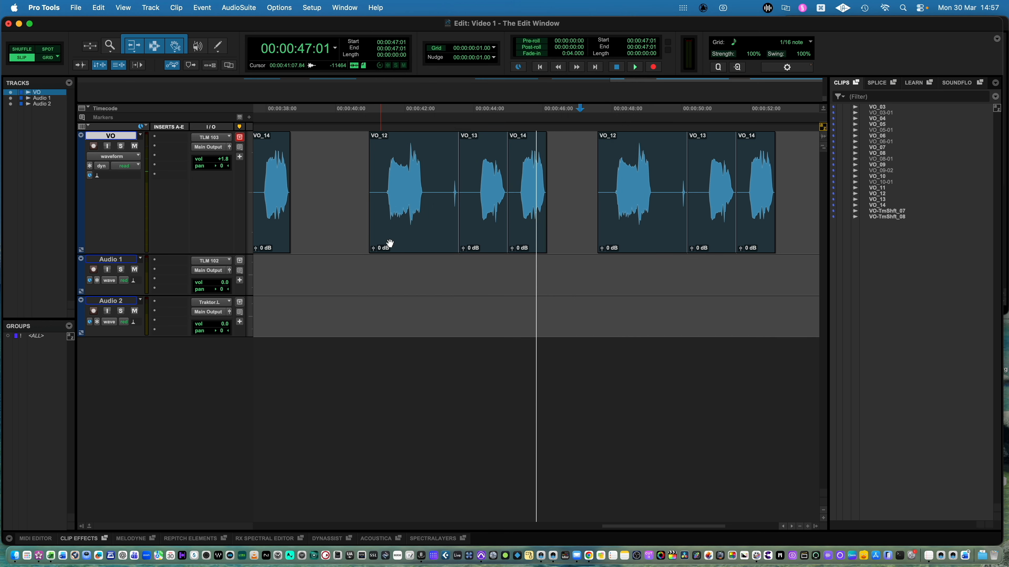
{"action": "left_click", "coordinate": [249, 118]}
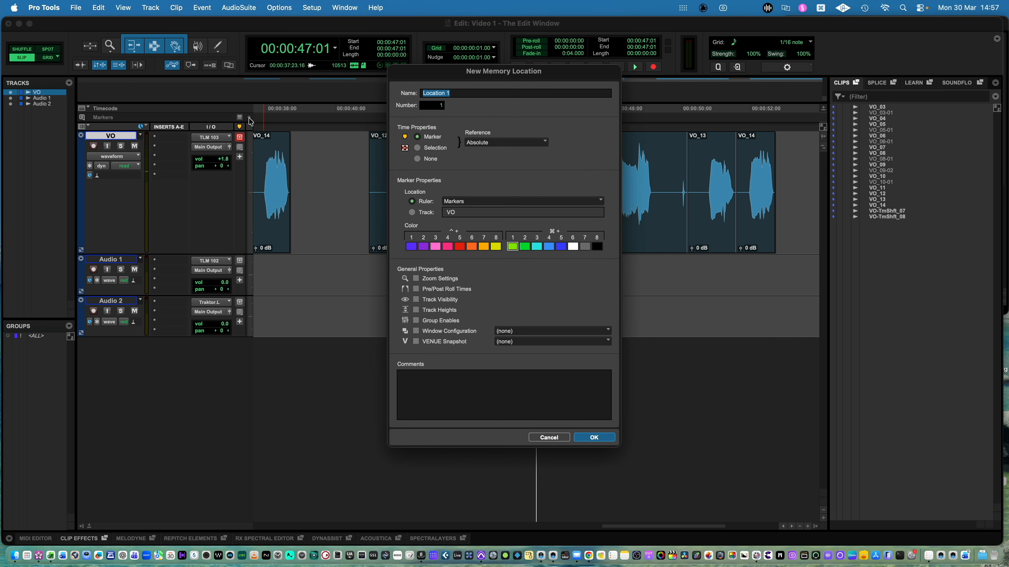
{"action": "type", "text": "stuff"}
{"action": "key", "text": "Return"}
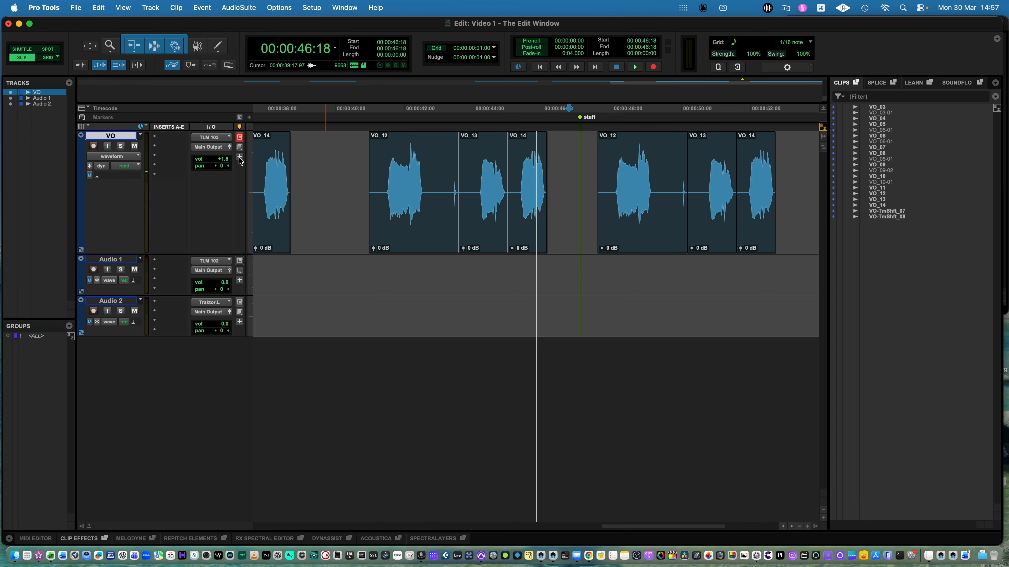
Add a track marker named "fgs" to the VO track at 00:00:46:18.
{"action": "left_click", "coordinate": [239, 158]}
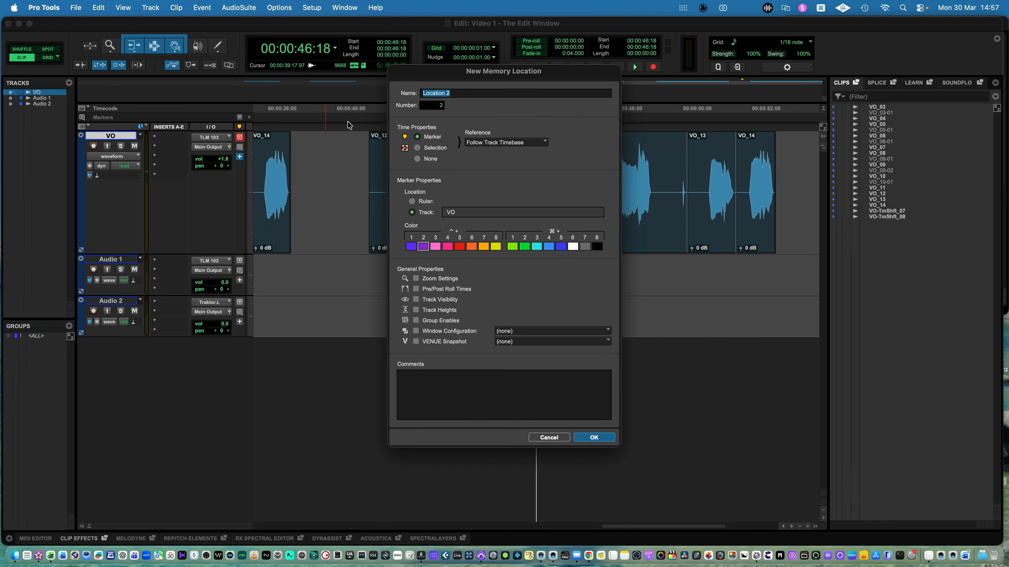
{"action": "type", "text": "fgs"}
{"action": "key", "text": "Return"}
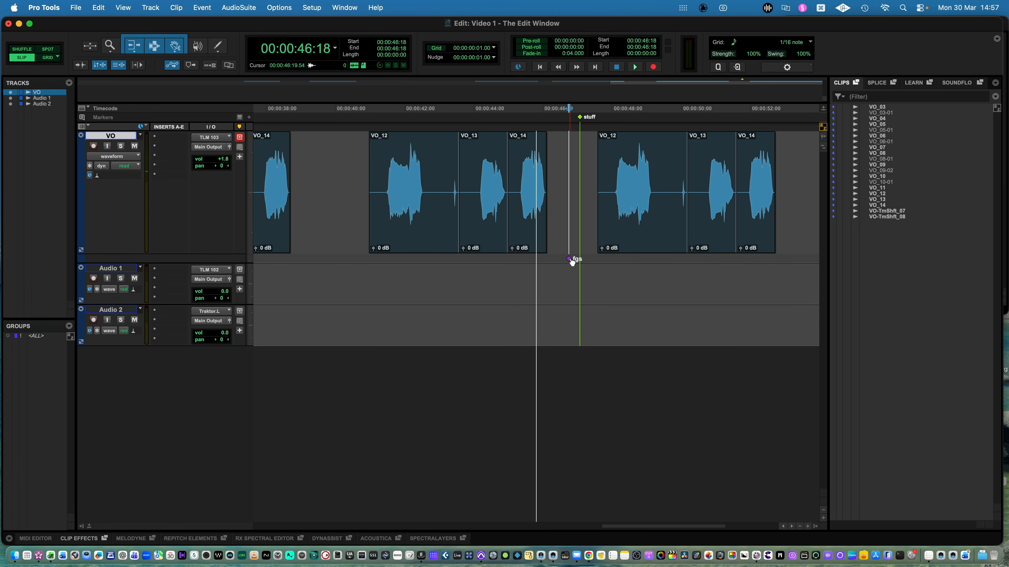
With Markers Follow Edit enabled, try moving the range containing the fgs marker and part of VO_12 to 00:00:46:03, and undo the move.
{"action": "left_click", "coordinate": [191, 67]}
{"action": "left_click_drag", "start_coordinate": [558, 153], "coordinate": [636, 244]}
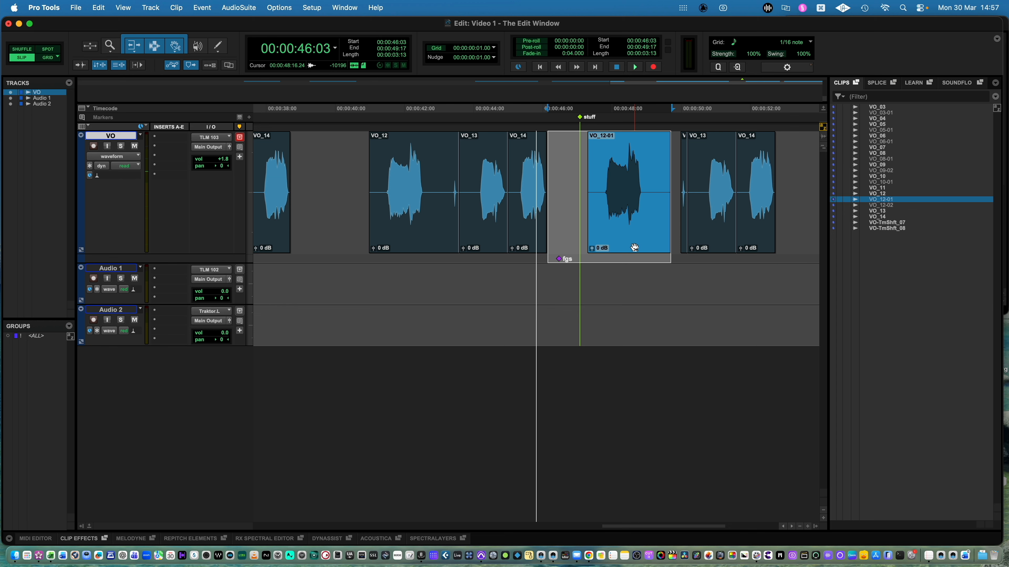
{"action": "key", "text": "super+z"}
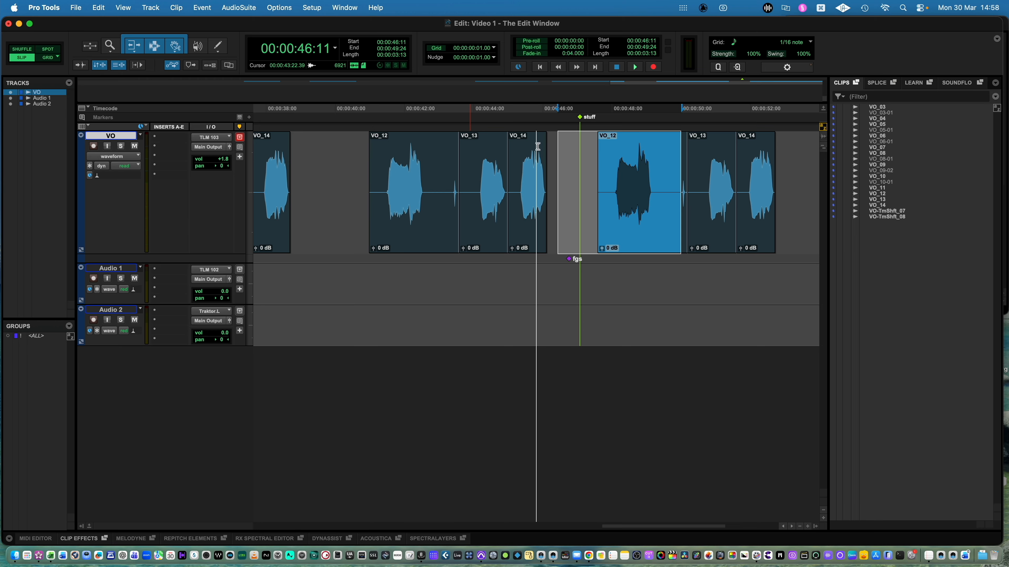
Move the last VO_12 range to 00:00:45:16 without its marker, and move VO_12-01 with the fgs marker in a range starting at 00:00:47:08.
{"action": "left_click_drag", "start_coordinate": [553, 150], "coordinate": [619, 244]}
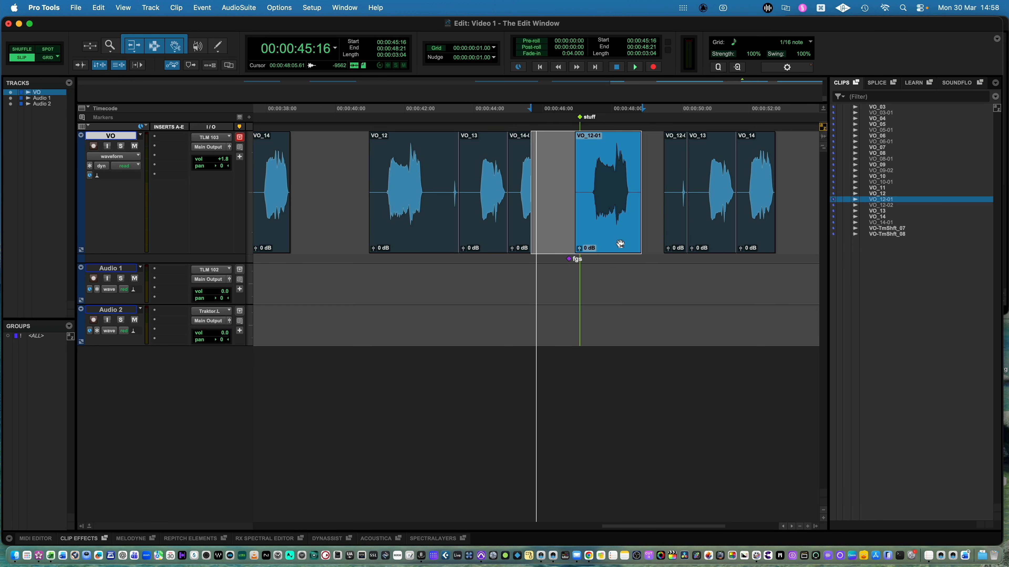
{"action": "left_click", "coordinate": [609, 151]}
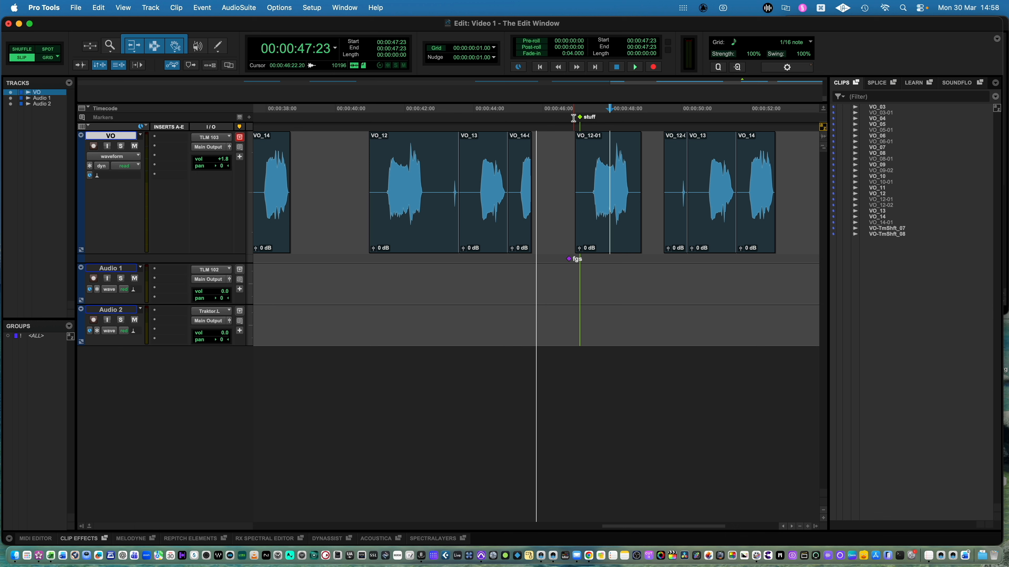
{"action": "left_click_drag", "start_coordinate": [574, 118], "coordinate": [620, 203]}
{"action": "left_click", "coordinate": [651, 184], "text": "shift"}
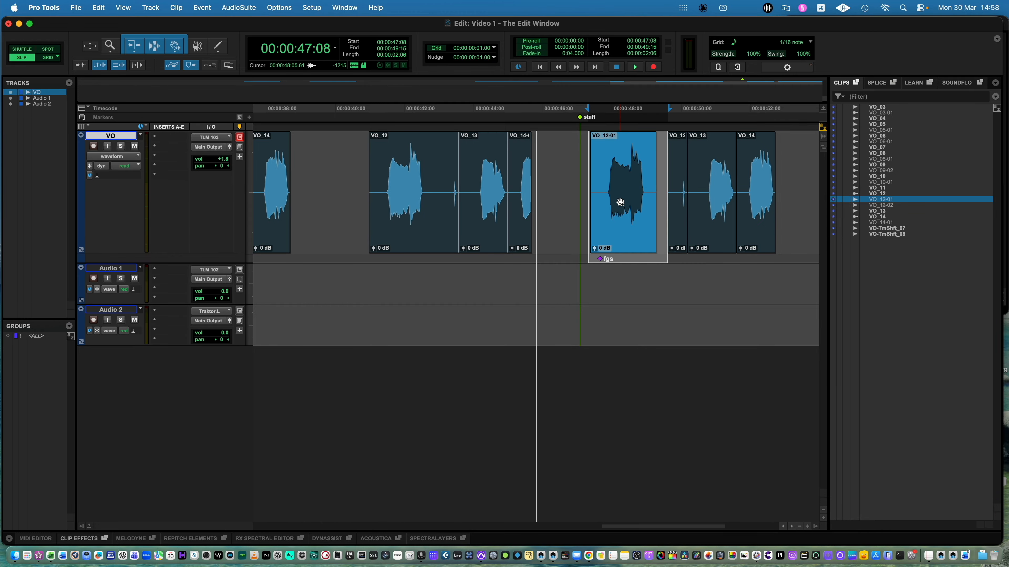
{"action": "left_click", "coordinate": [566, 160]}
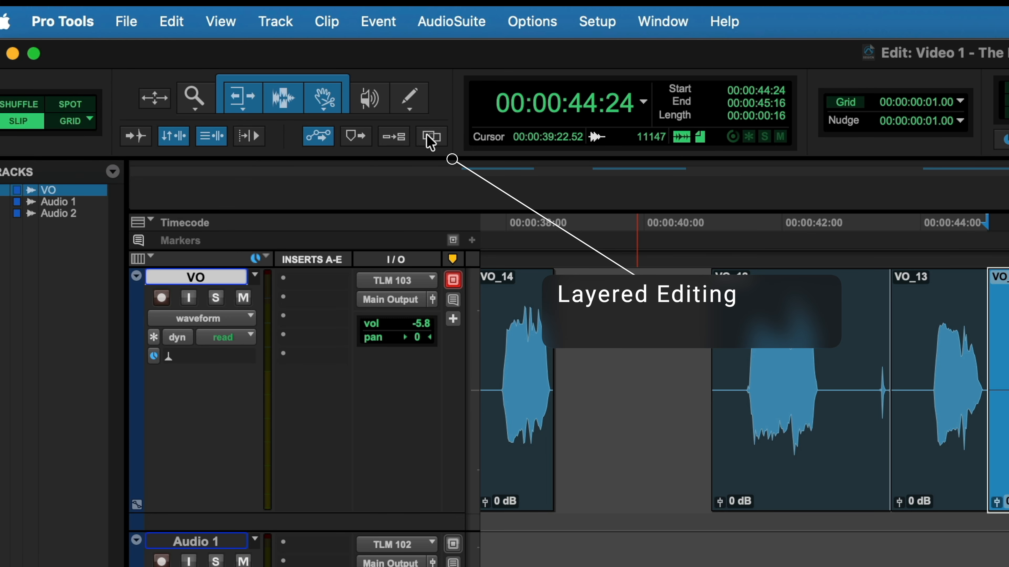
Enable Layered Editing and move the VO_14-01 clip on top of VO_12 at 00:00:41:22.
{"action": "left_click", "coordinate": [431, 137]}
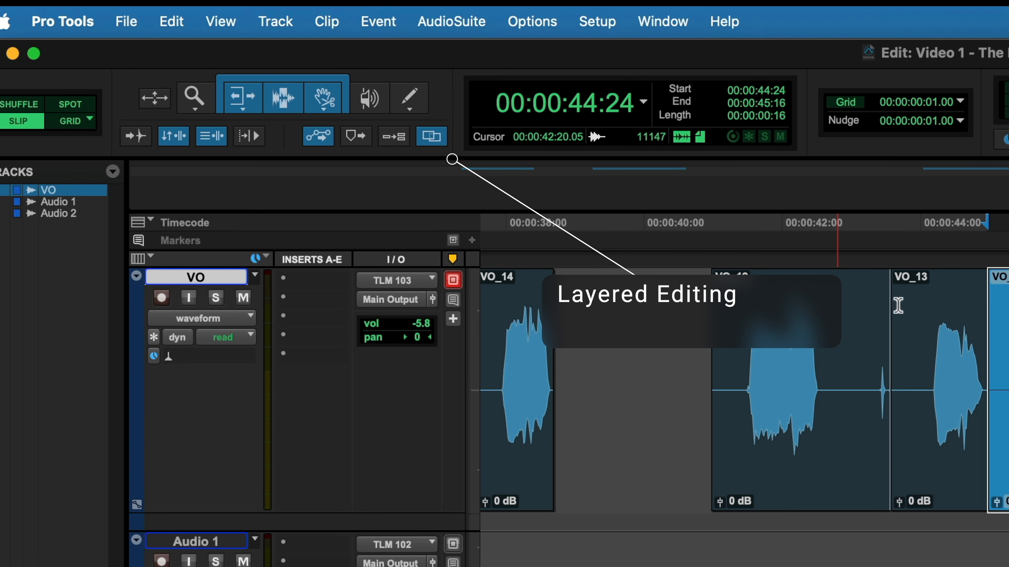
{"action": "left_click_drag", "start_coordinate": [1004, 480], "coordinate": [797, 481]}
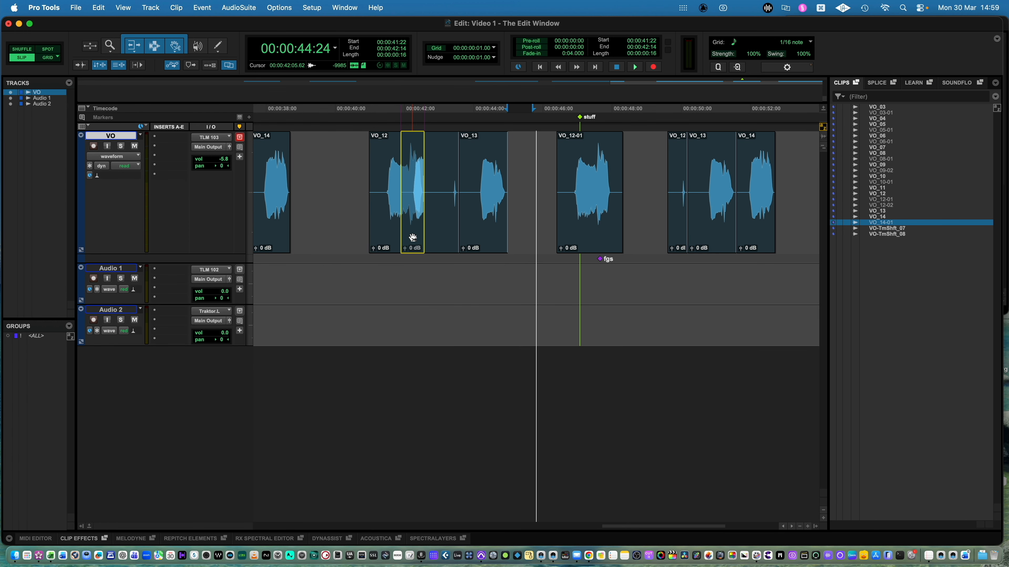
{"action": "left_click_drag", "start_coordinate": [412, 238], "coordinate": [413, 238]}
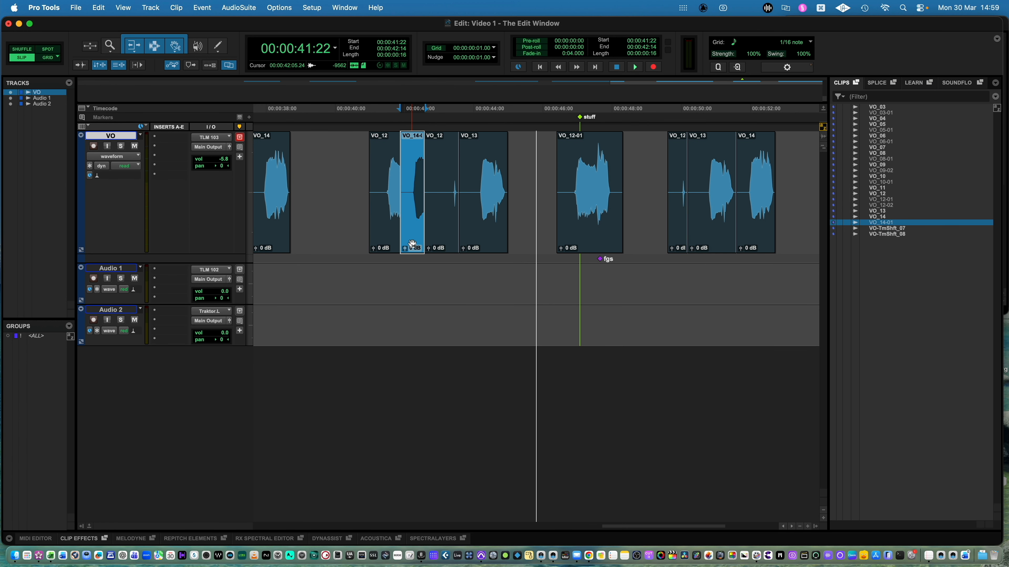
Move the VO_14-01 clip off VO_12 to 00:00:45:09, and extend the end of VO_12-03 to 00:00:42:19.
{"action": "left_click_drag", "start_coordinate": [412, 243], "coordinate": [530, 226]}
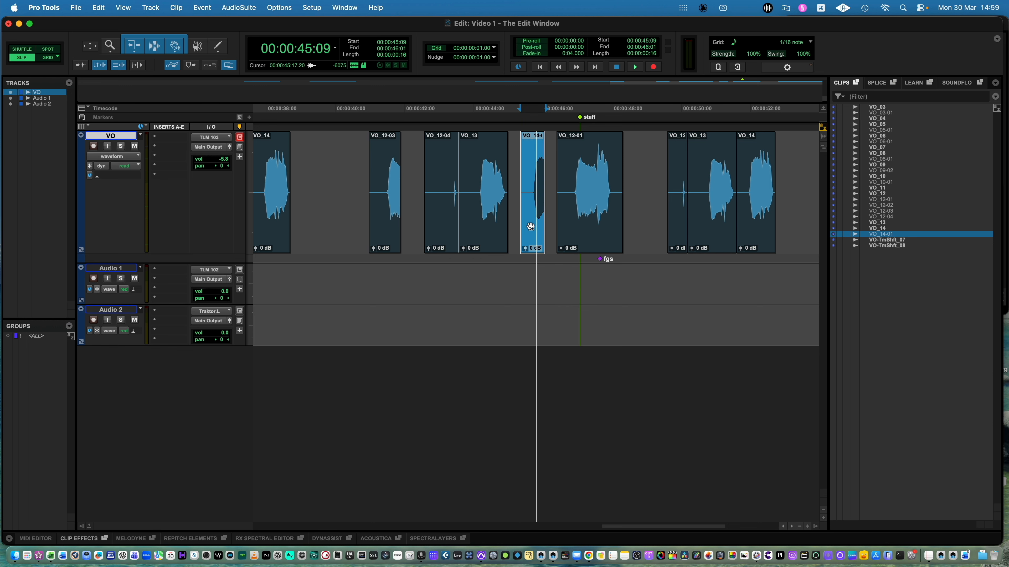
{"action": "left_click_drag", "start_coordinate": [396, 180], "coordinate": [433, 183]}
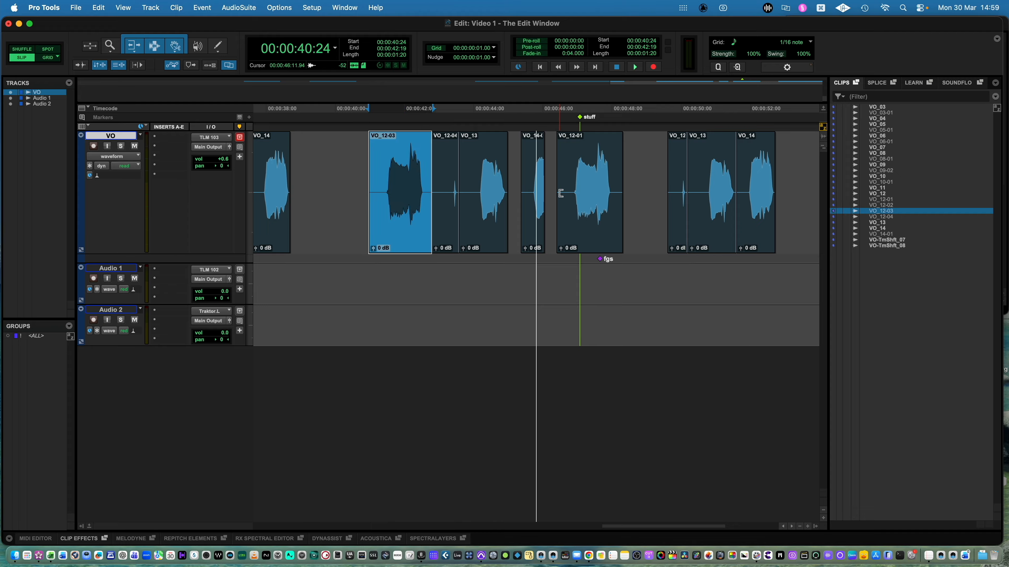
With Layered Editing off, move the VO_14-01 clip off VO_12 to 00:00:45:02, and extend the cut VO_12 part's end to close the gap.
{"action": "mouse_move", "coordinate": [536, 245]}
{"action": "left_mouse_down"}
{"action": "mouse_move", "coordinate": [405, 246]}
{"action": "mouse_move", "coordinate": [524, 240]}
{"action": "left_mouse_up"}
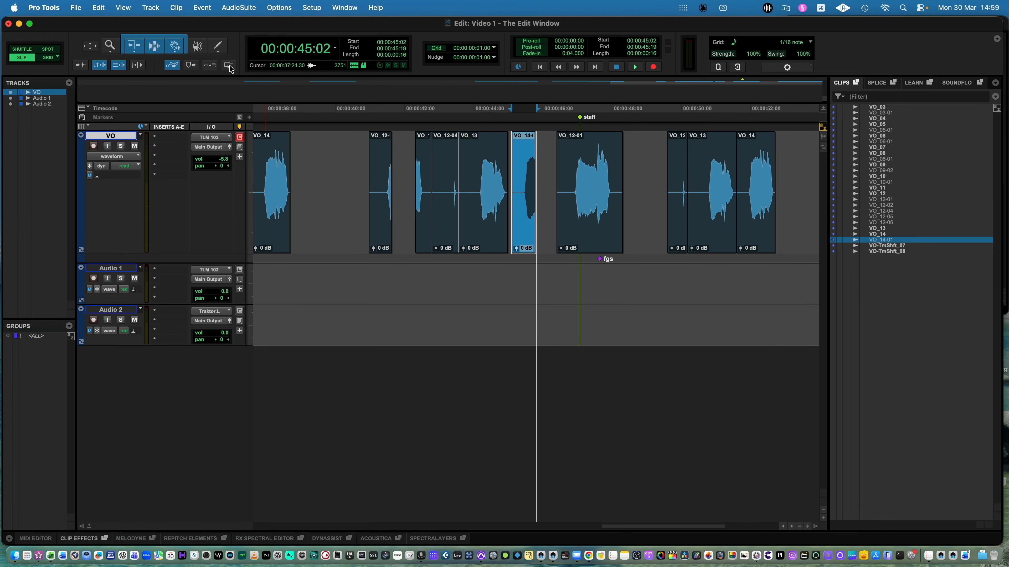
{"action": "left_click_drag", "start_coordinate": [388, 175], "coordinate": [434, 176]}
Place the insertion point at 00:00:40:00 and examine the main counter's time format options.
{"action": "left_click", "coordinate": [336, 148]}
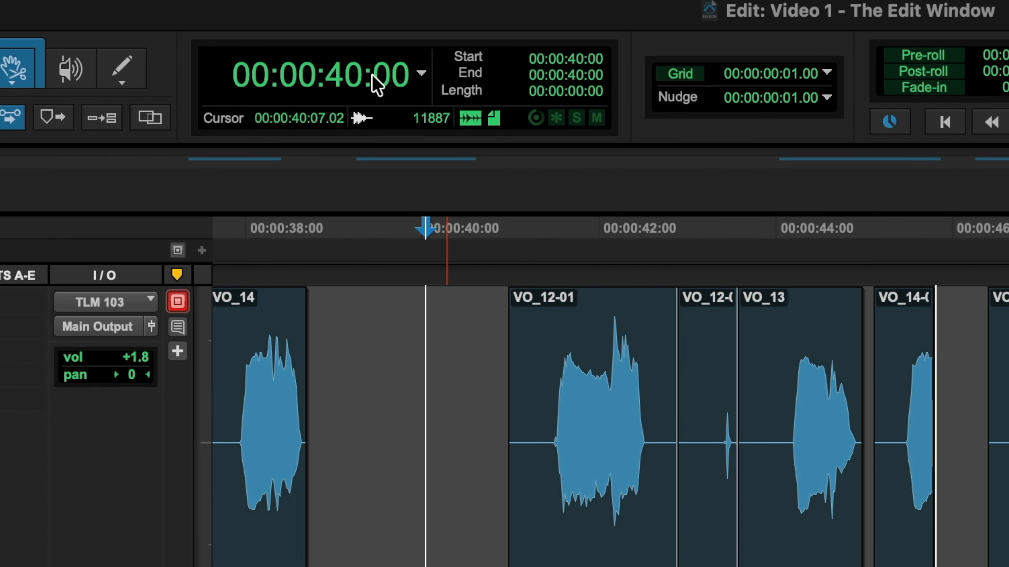
{"action": "left_click", "coordinate": [419, 74]}
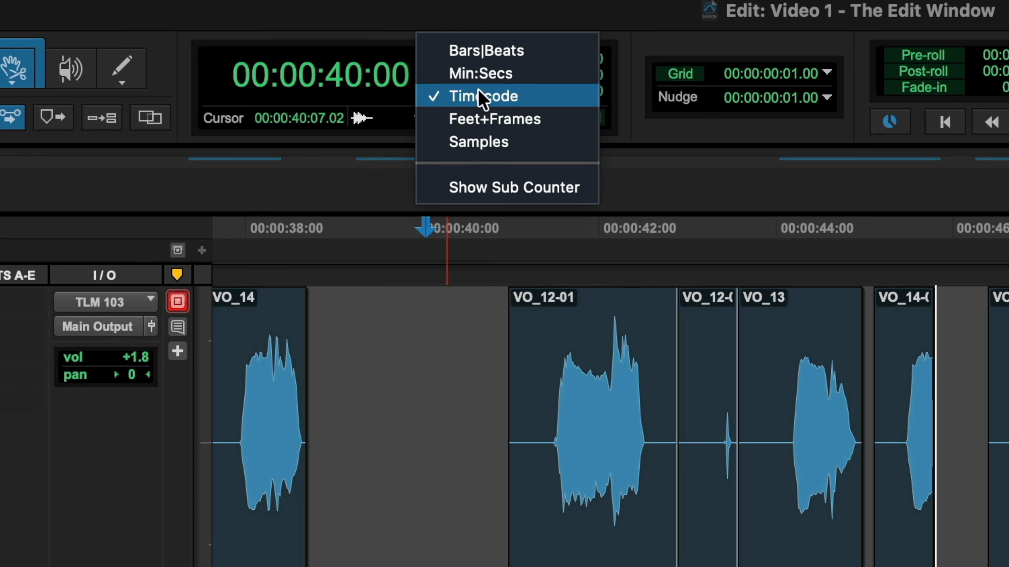
{"action": "left_click", "coordinate": [489, 189]}
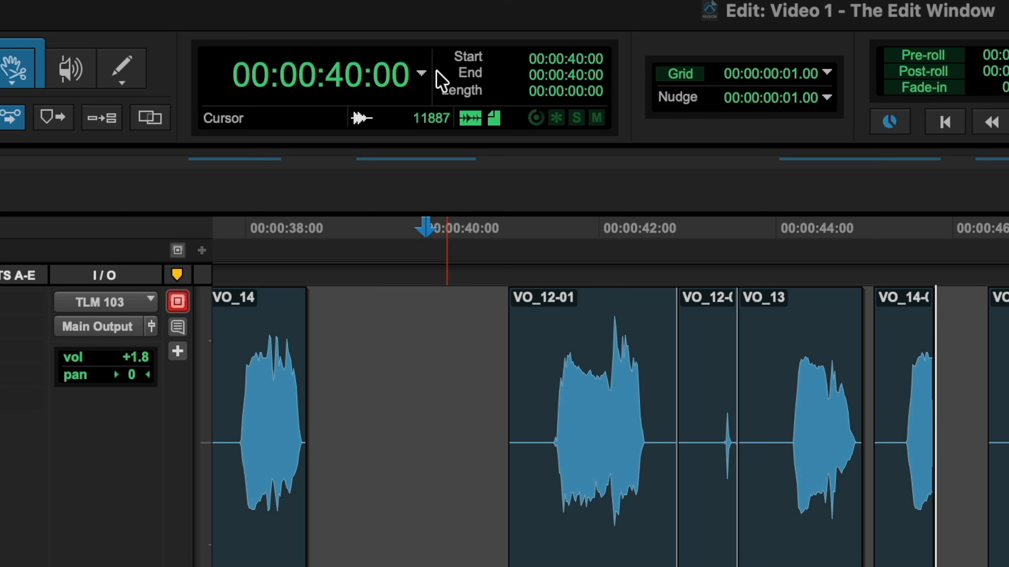
Set the edit selection's start to 00:00:50:00 and its length to 00:00:02:00.
{"action": "left_click", "coordinate": [577, 58]}
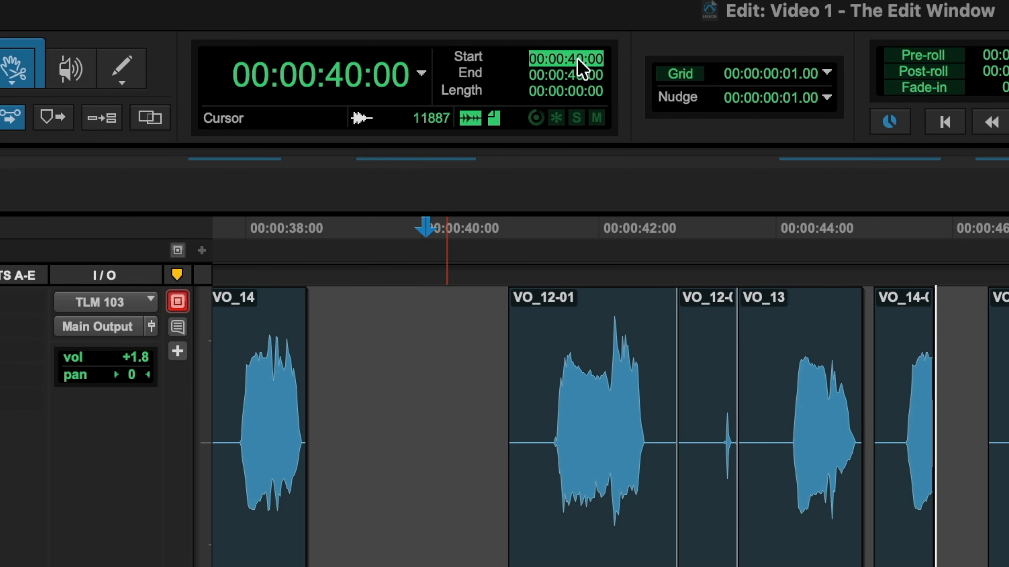
{"action": "type", "text": "50"}
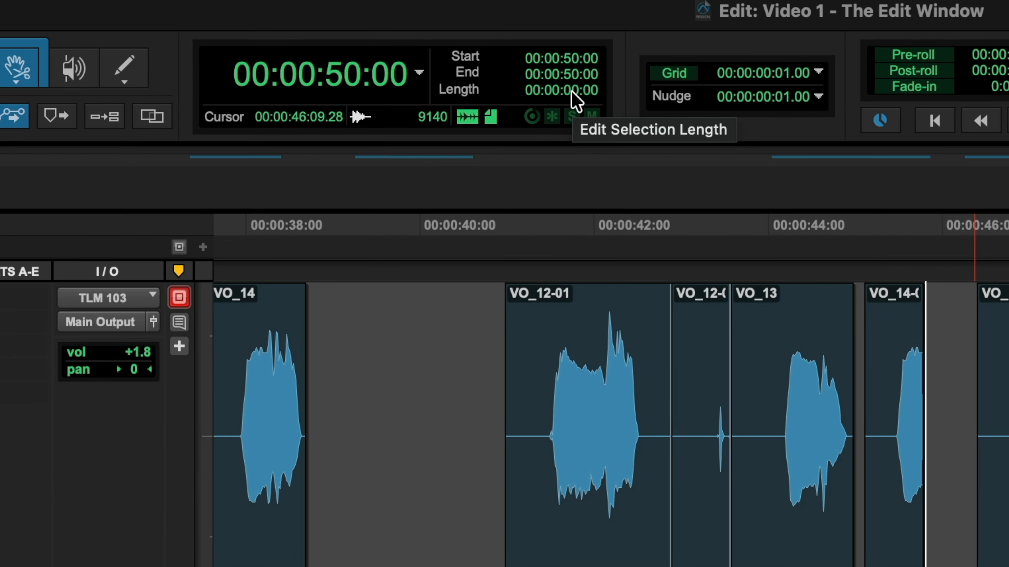
{"action": "left_click", "coordinate": [397, 59]}
{"action": "left_click", "coordinate": [576, 92]}
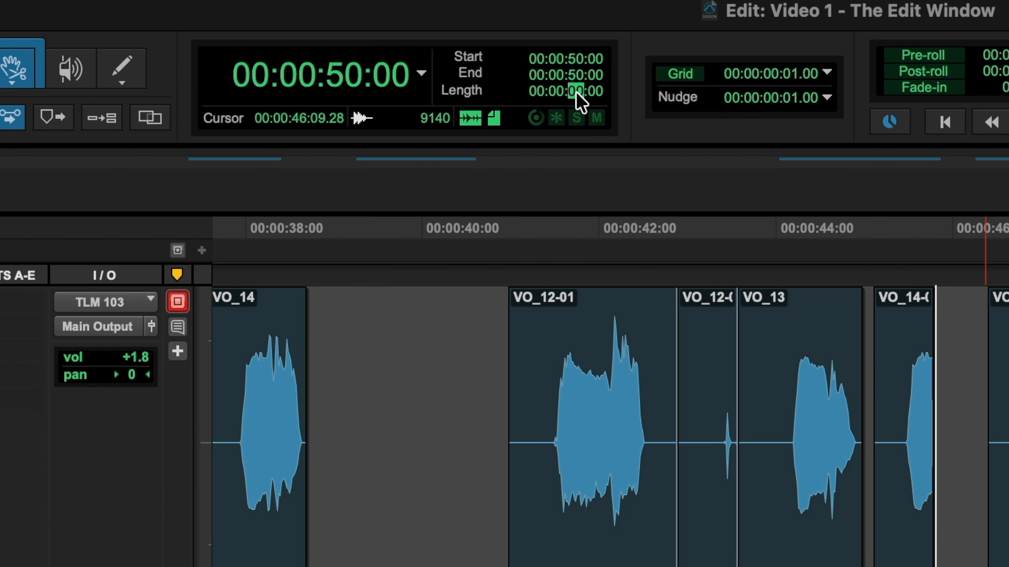
{"action": "type", "text": "2"}
{"action": "key", "text": "Return"}
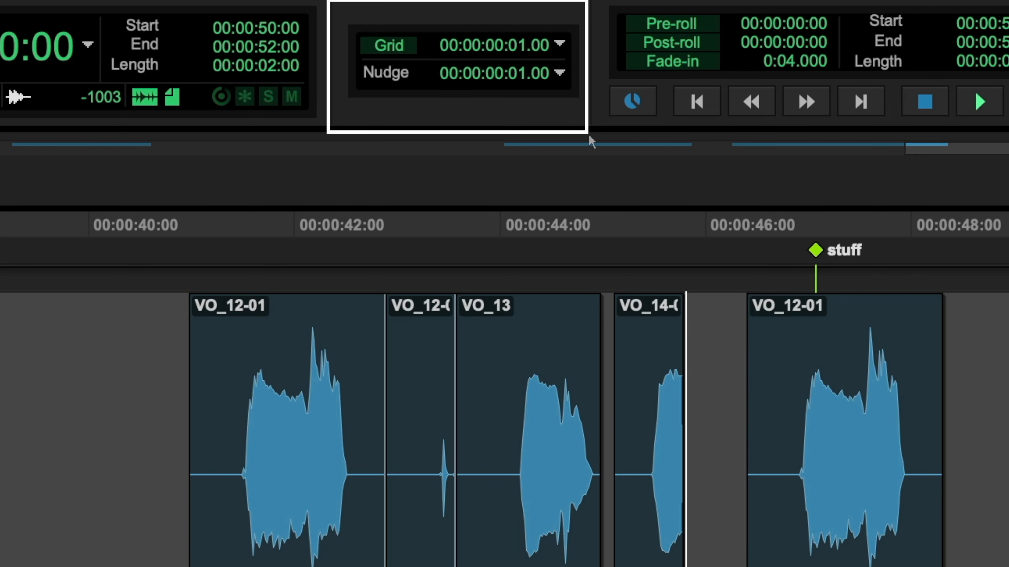
Nudge the VO_12-01 clip at the stuff marker later in one-frame steps, and nudge it back earlier to 00:00:46:08.
{"action": "left_click", "coordinate": [850, 551]}
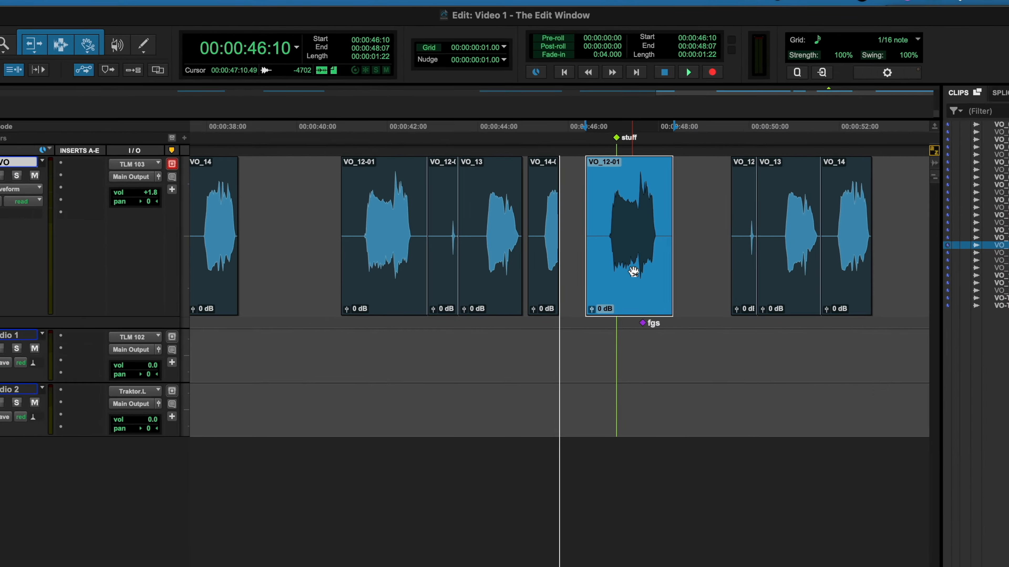
{"action": "key", "text": "super+bracketright"}
{"action": "key", "text": "super+bracketright"}
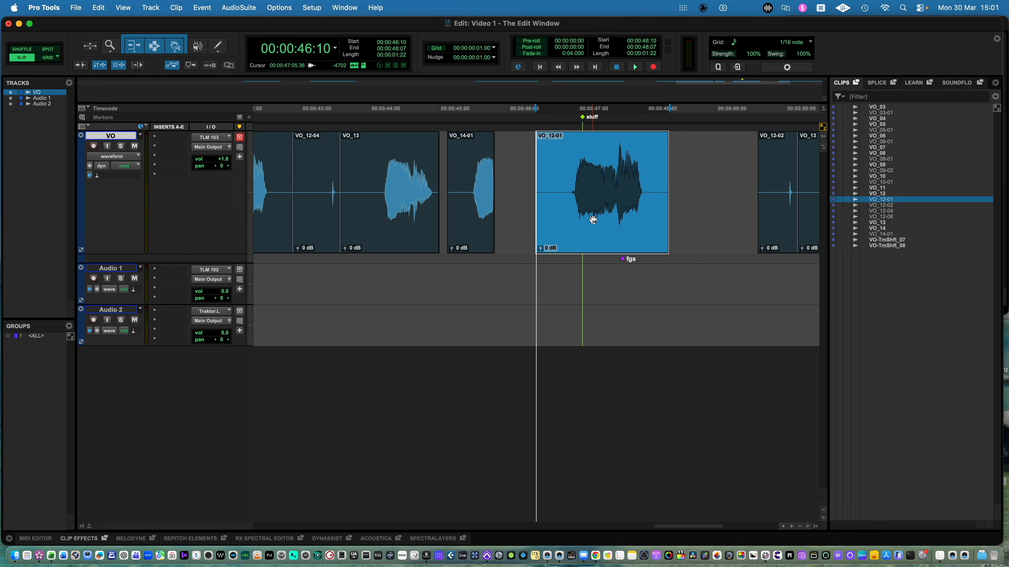
{"action": "key", "text": "KP_Add"}
{"action": "key", "text": "KP_Add"}
{"action": "key", "text": "KP_Add"}
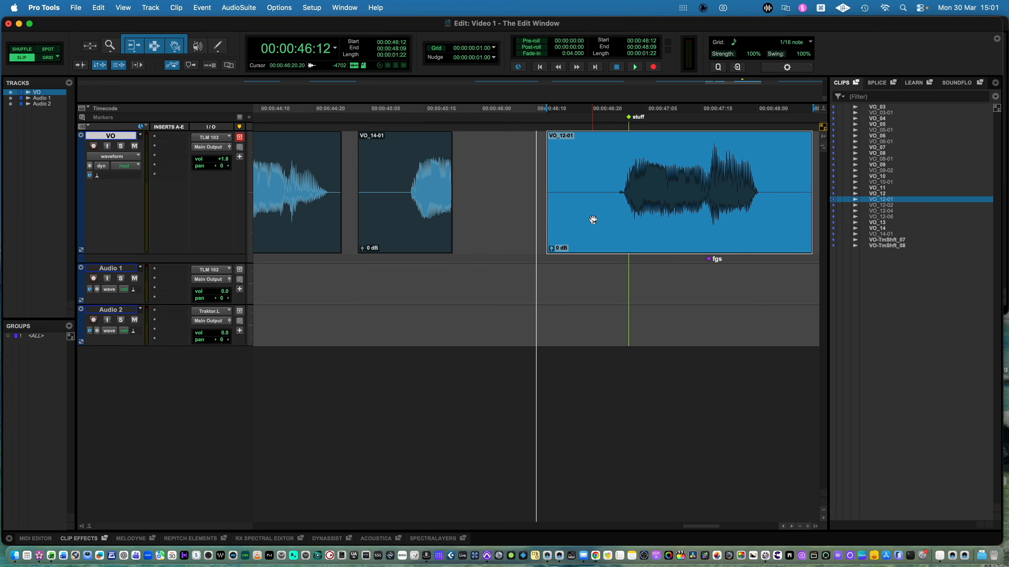
{"action": "key", "text": "KP_Subtract"}
{"action": "key", "text": "KP_Subtract"}
{"action": "key", "text": "KP_Subtract"}
{"action": "key", "text": "KP_Subtract"}
{"action": "key", "text": "KP_Subtract"}
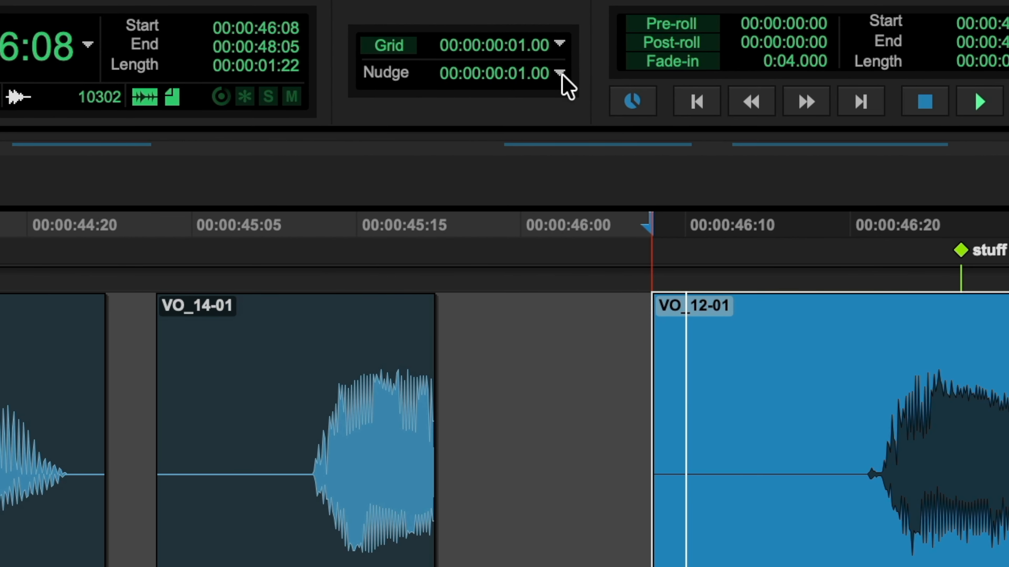
Set the nudge value to 00:00:00:05.00, and nudge the VO_12-01 clip earlier to 00:00:46:03 and later again by one nudge.
{"action": "left_click", "coordinate": [560, 73]}
{"action": "left_click", "coordinate": [652, 50]}
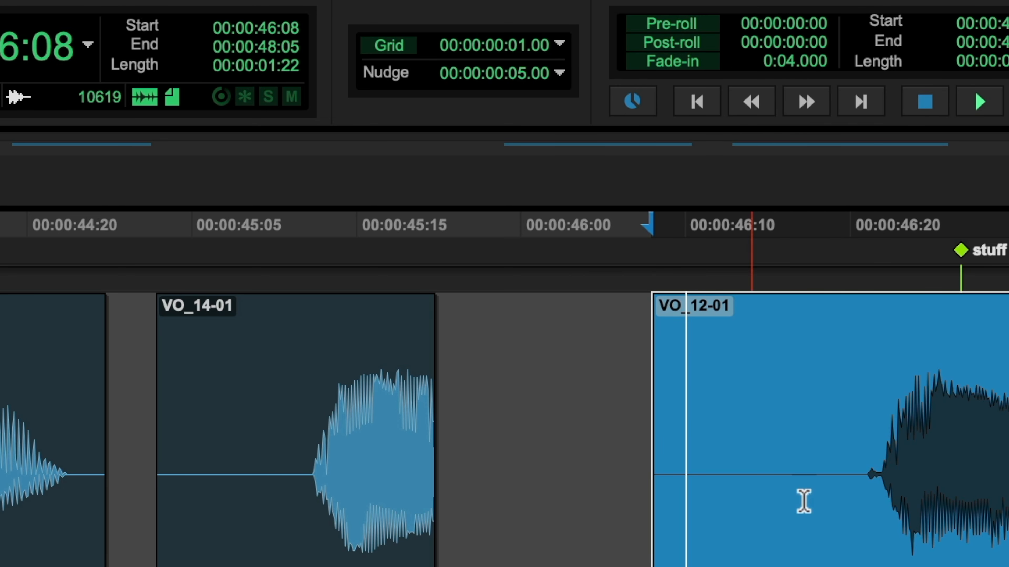
{"action": "key", "text": "KP_Subtract"}
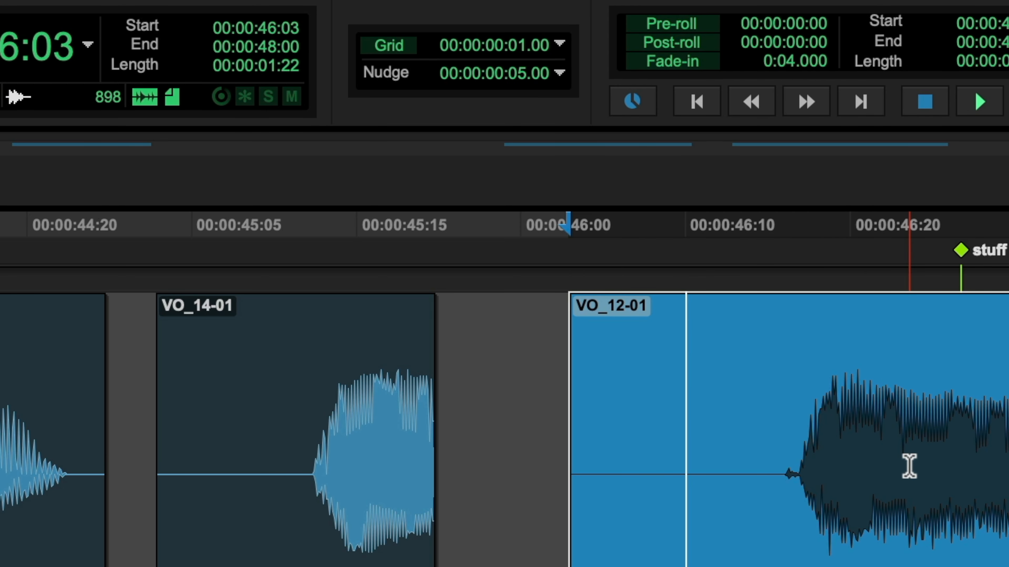
{"action": "key", "text": "KP_Add"}
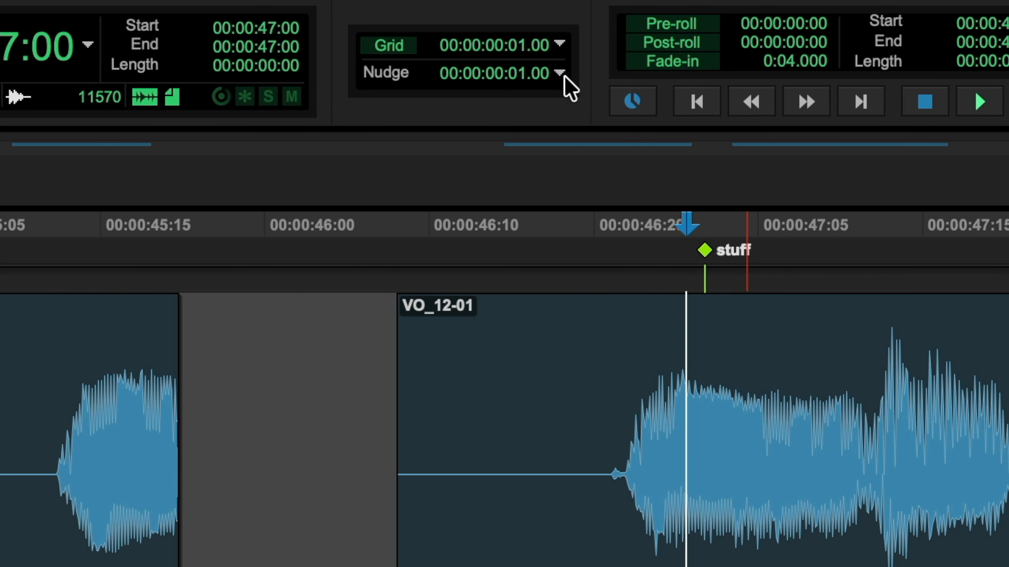
Nudge the VO_12-01 clip at the stuff marker three frames later to 00:00:46:11, using the one-frame nudge value.
{"action": "left_click", "coordinate": [766, 554]}
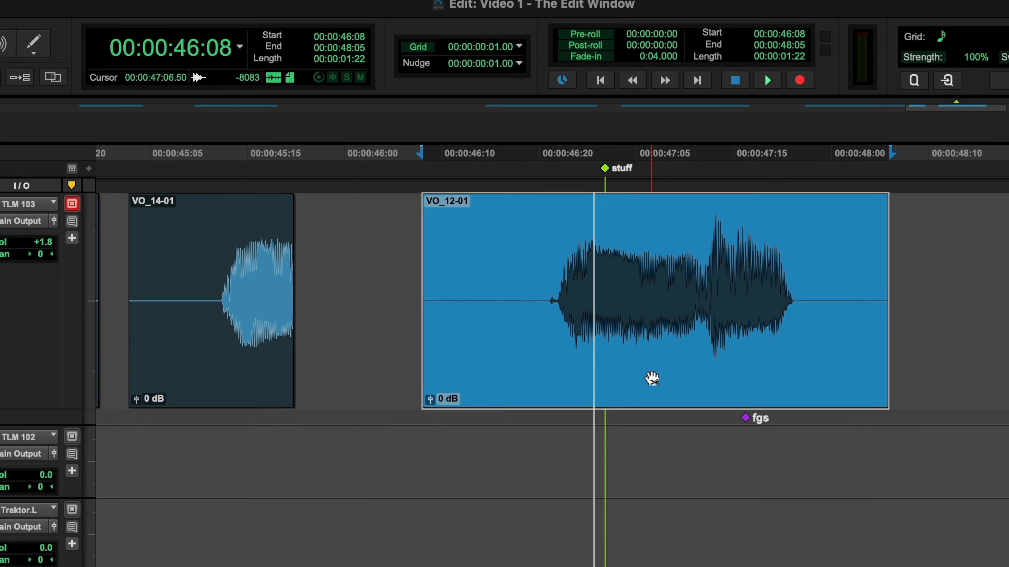
{"action": "key", "text": "KP_Add"}
{"action": "key", "text": "KP_Add"}
{"action": "key", "text": "KP_Add"}
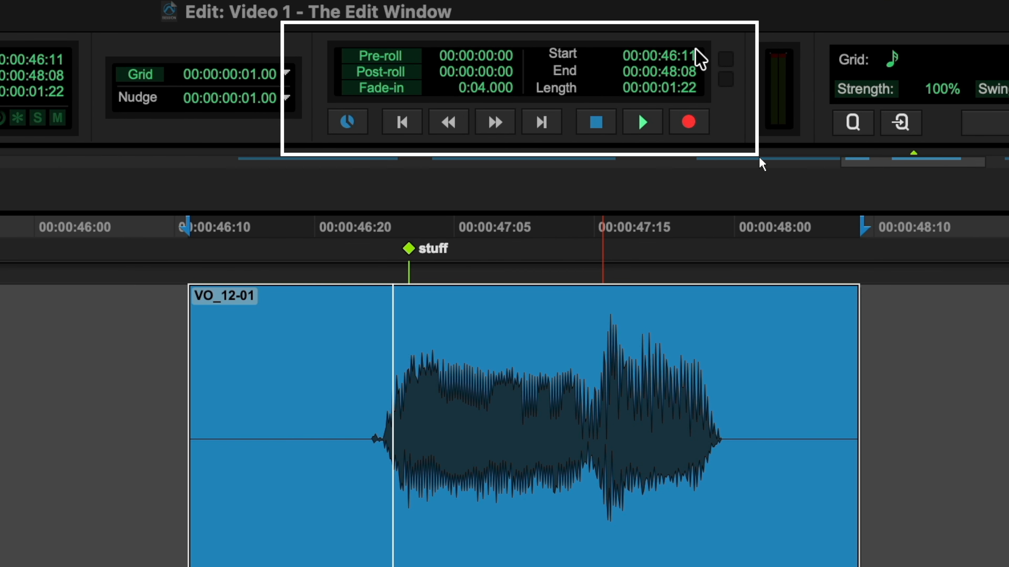
Enable pre-roll and set its amount to 00:00:03:00.
{"action": "left_click", "coordinate": [385, 59]}
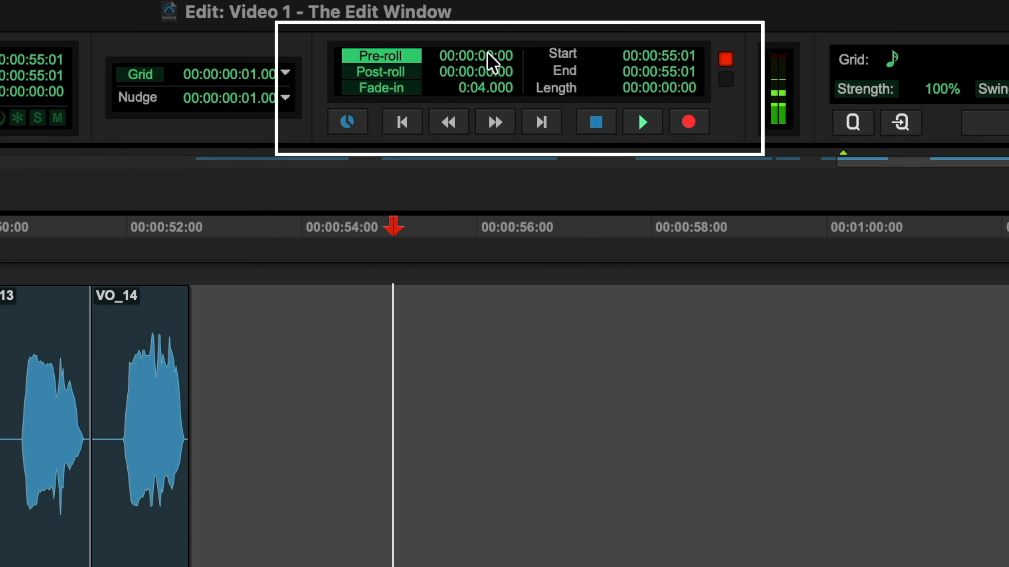
{"action": "left_click", "coordinate": [493, 62]}
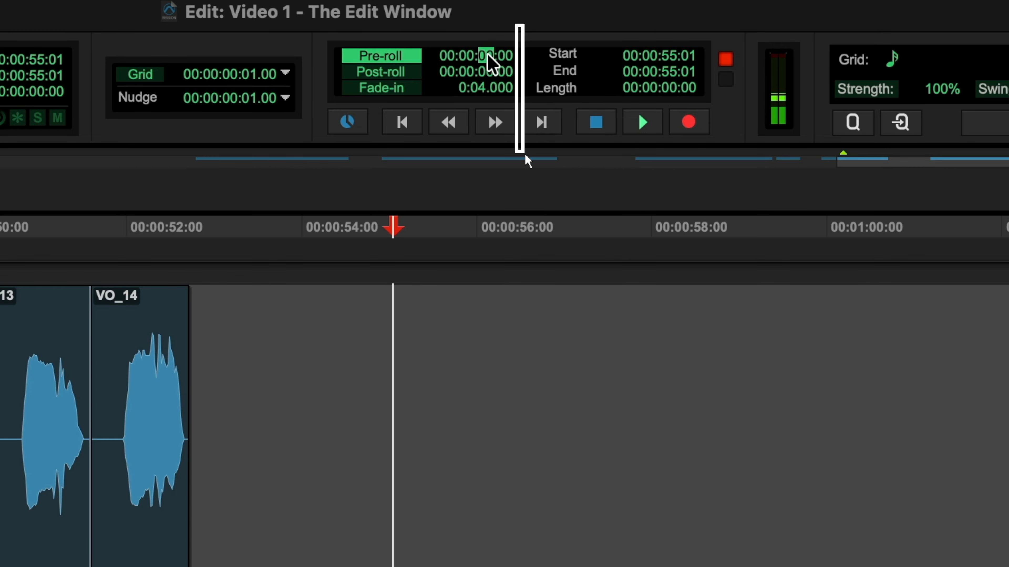
{"action": "type", "text": "3"}
{"action": "key", "text": "Return"}
Record a take on the VO track from 00:00:55:01 with the pre-roll, and stop the transport.
{"action": "left_click", "coordinate": [700, 122]}
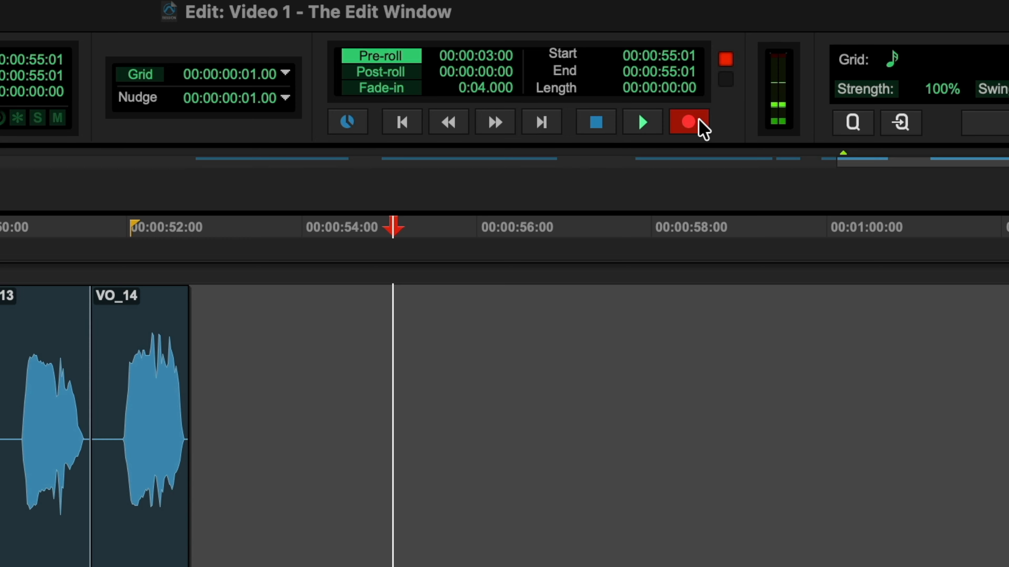
{"action": "left_click", "coordinate": [642, 131]}
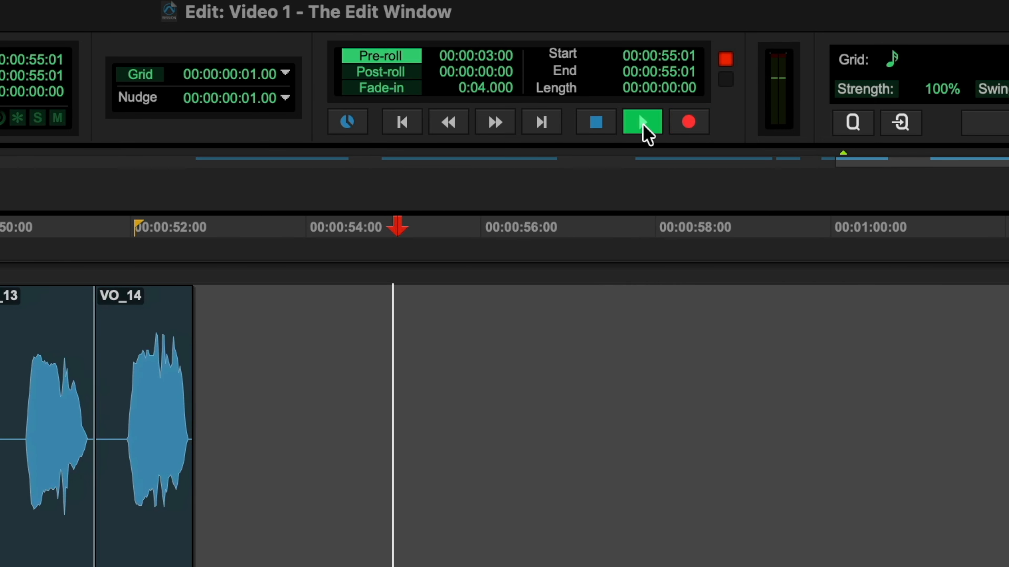
{"action": "left_click", "coordinate": [591, 124]}
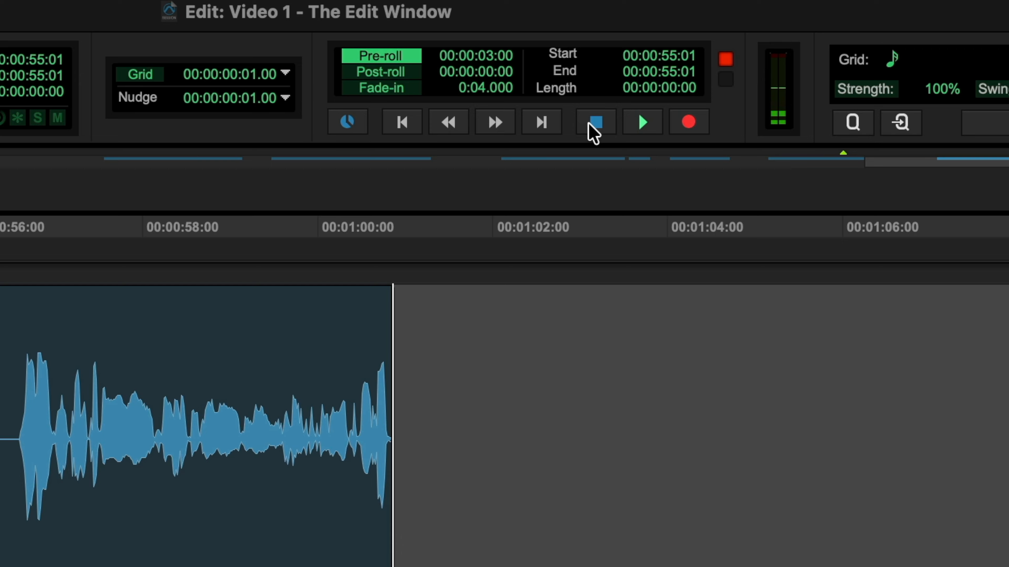
Switch from pre-roll to post-roll, reset the pre-roll amount to 00:00:00:00, and turn both options off.
{"action": "left_click", "coordinate": [400, 72]}
{"action": "left_click", "coordinate": [409, 54]}
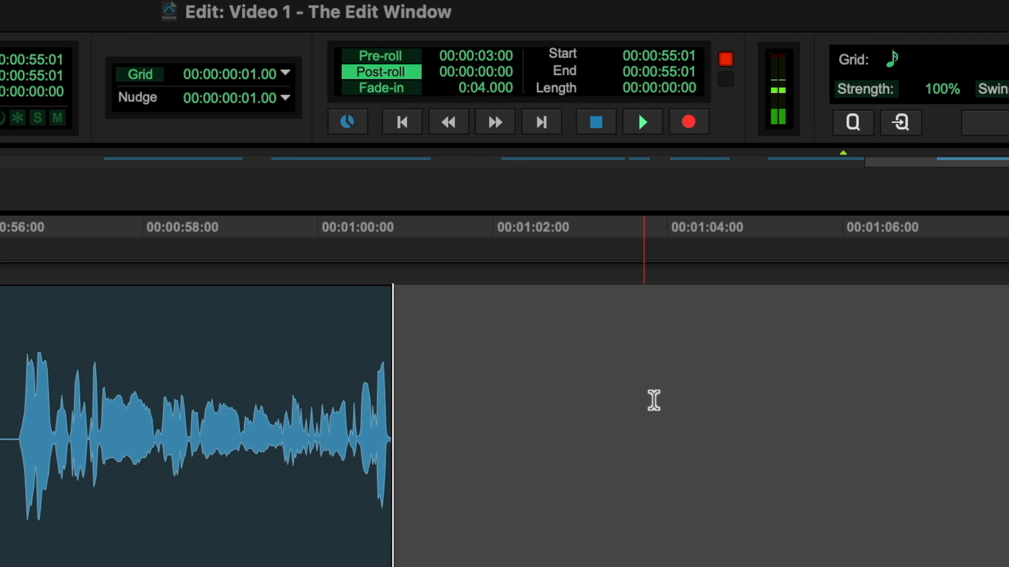
{"action": "left_click", "coordinate": [483, 70]}
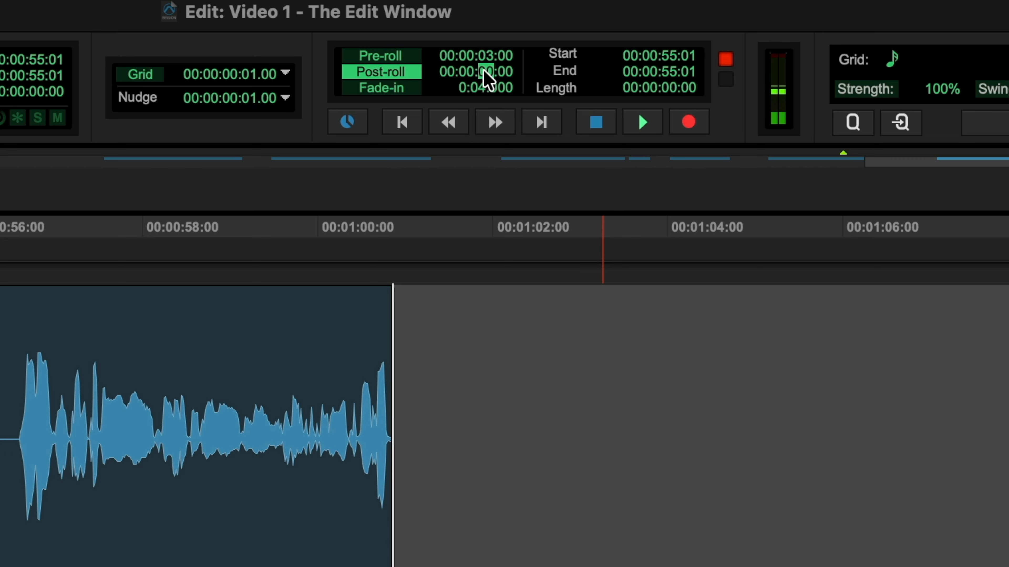
{"action": "left_click", "coordinate": [484, 53]}
{"action": "type", "text": "0"}
{"action": "key", "text": "Return"}
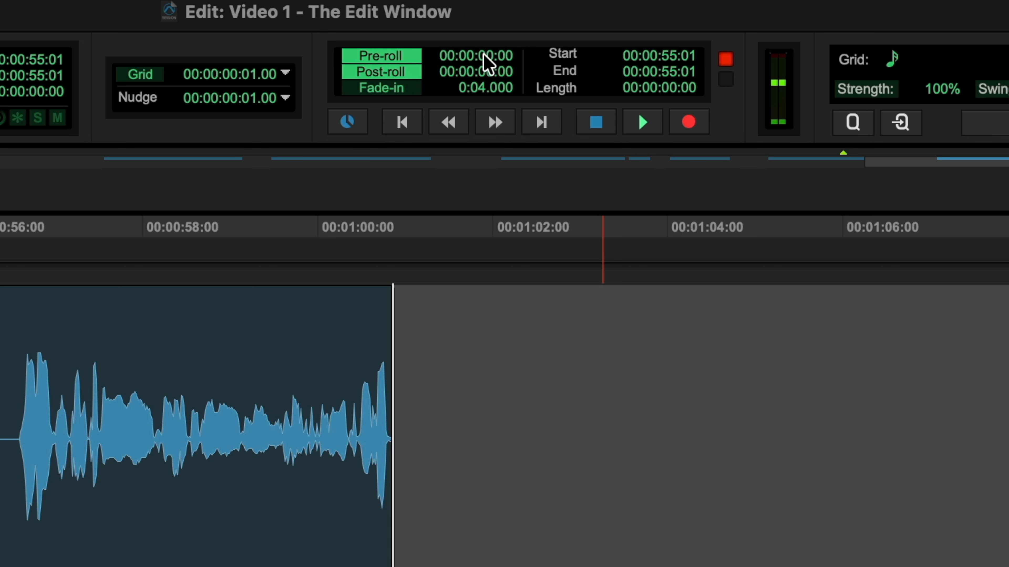
{"action": "left_click", "coordinate": [402, 73]}
{"action": "left_click", "coordinate": [402, 56]}
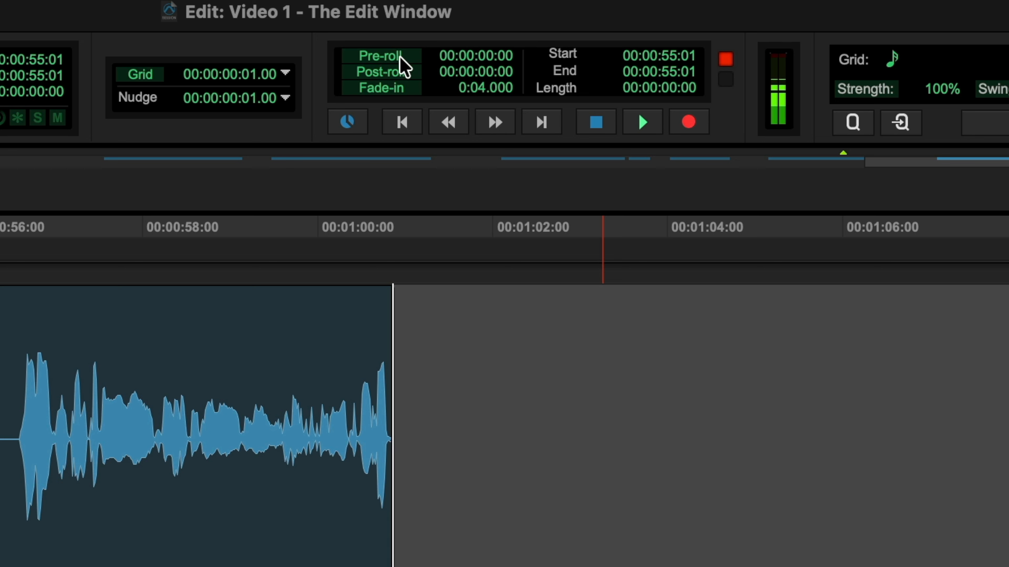
Enable the playback fade-in, and try selecting 00:00:56:14 to 00:00:58:16 and placing the insertion point in the recorded clip.
{"action": "left_click", "coordinate": [387, 95]}
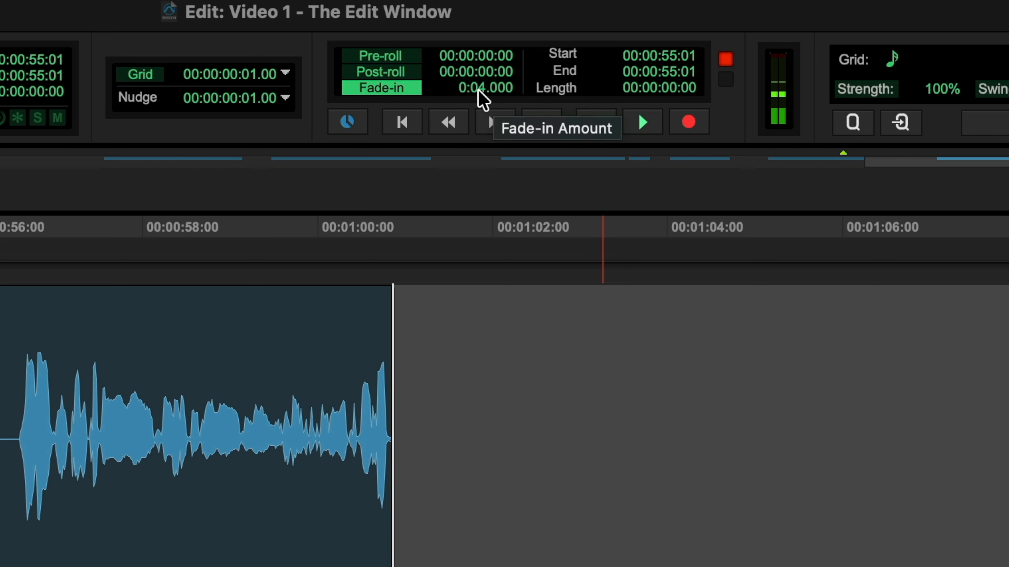
{"action": "left_click_drag", "start_coordinate": [19, 389], "coordinate": [200, 379]}
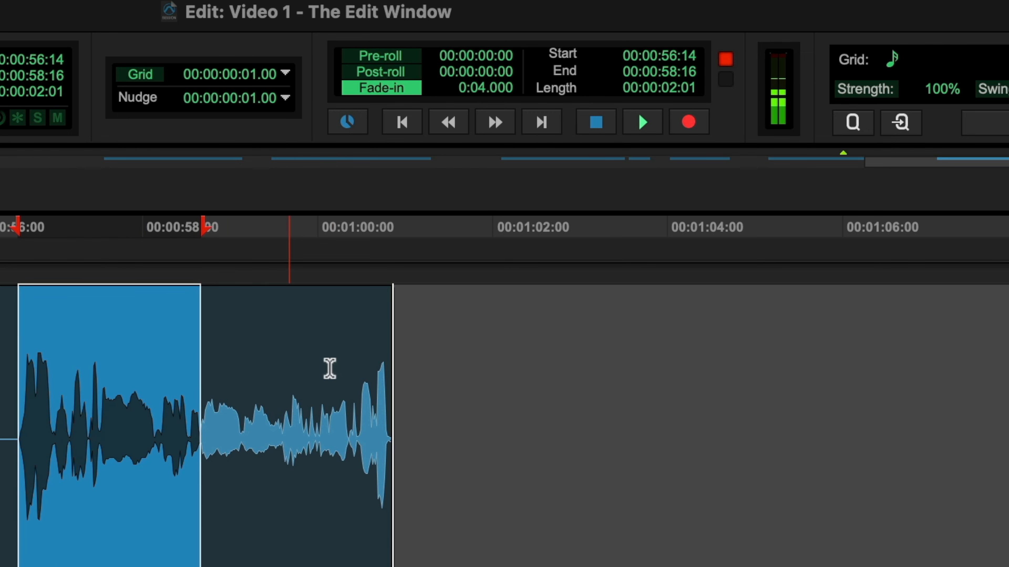
{"action": "left_click", "coordinate": [302, 409]}
{"action": "left_click", "coordinate": [278, 502]}
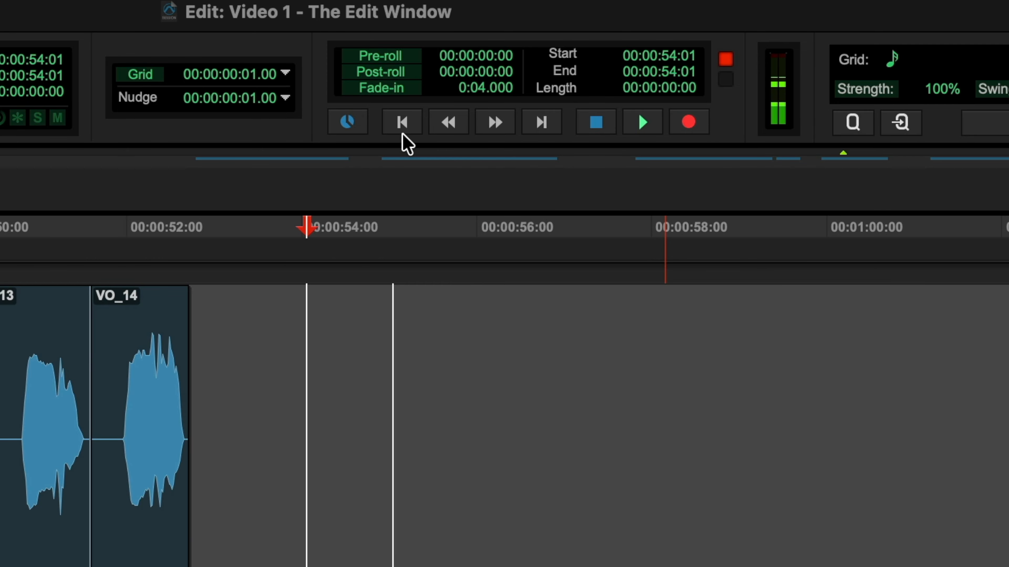
Toggle the transport's Online synchronization mode.
{"action": "left_click", "coordinate": [349, 123]}
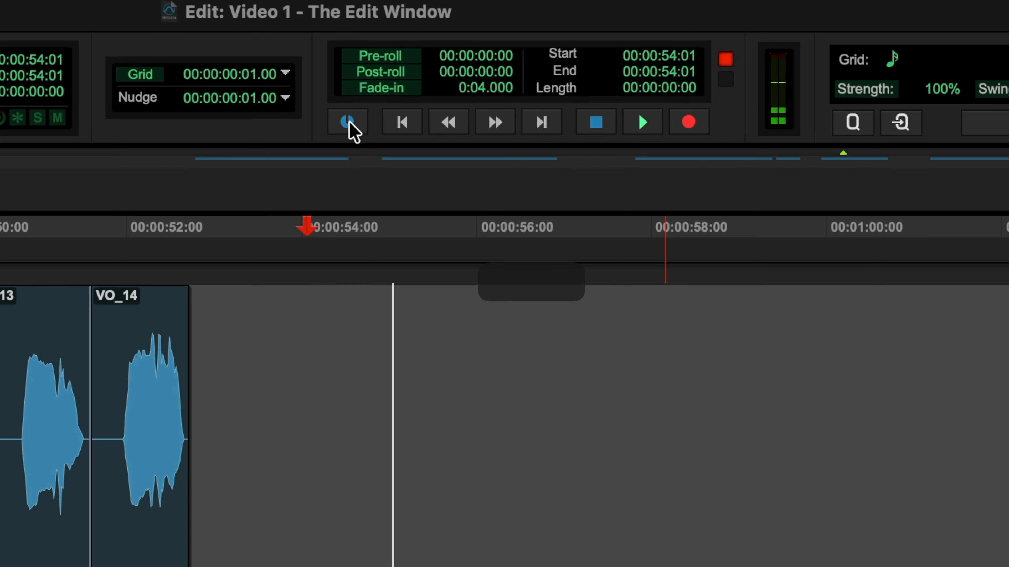
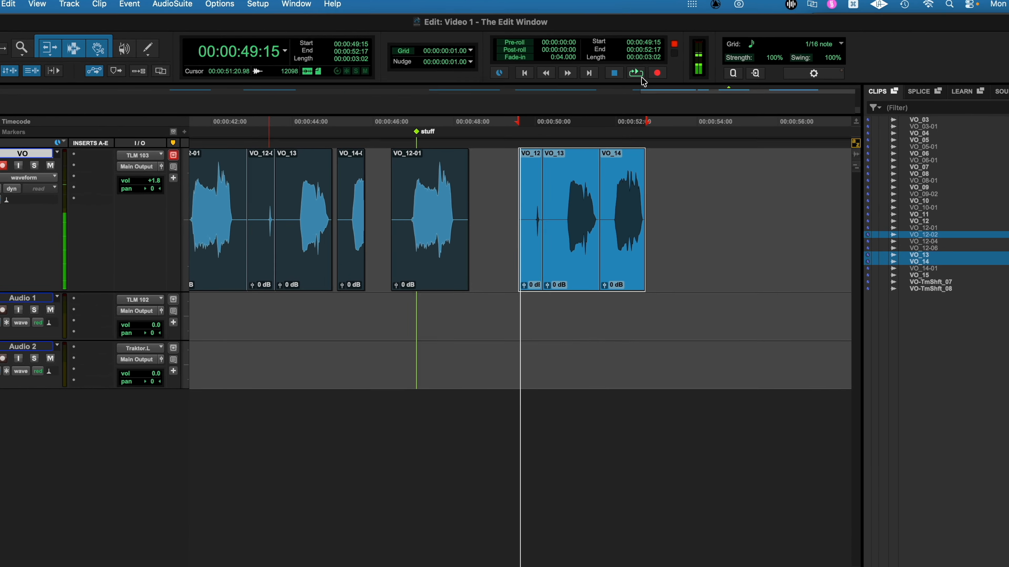
Switch Dynamic Transport on and off again, and select 00:00:28:13 to 00:00:32:10 across the VO_09-04 and VO_09-05 clips.
{"action": "right_click", "coordinate": [635, 67]}
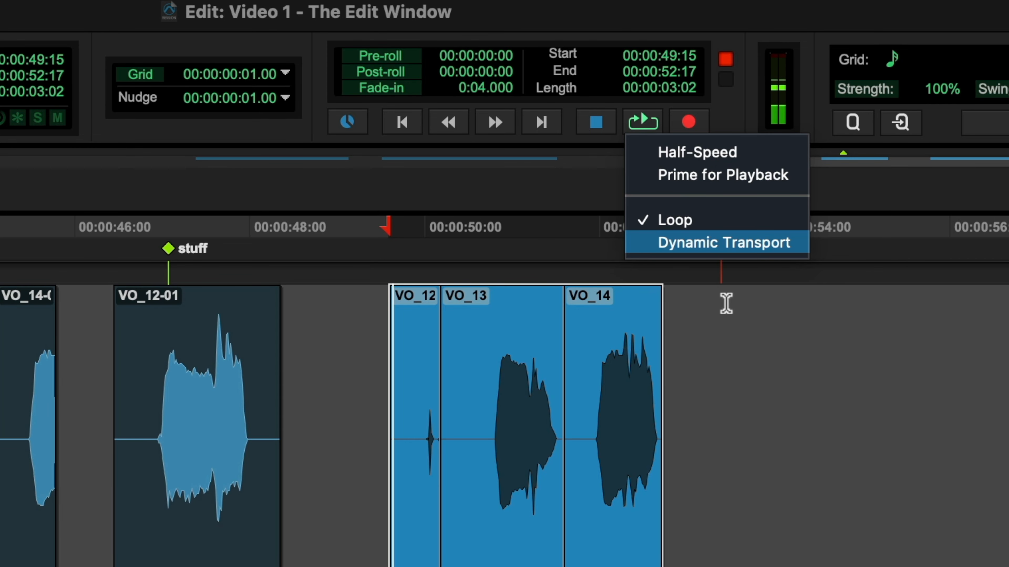
{"action": "left_click", "coordinate": [698, 244]}
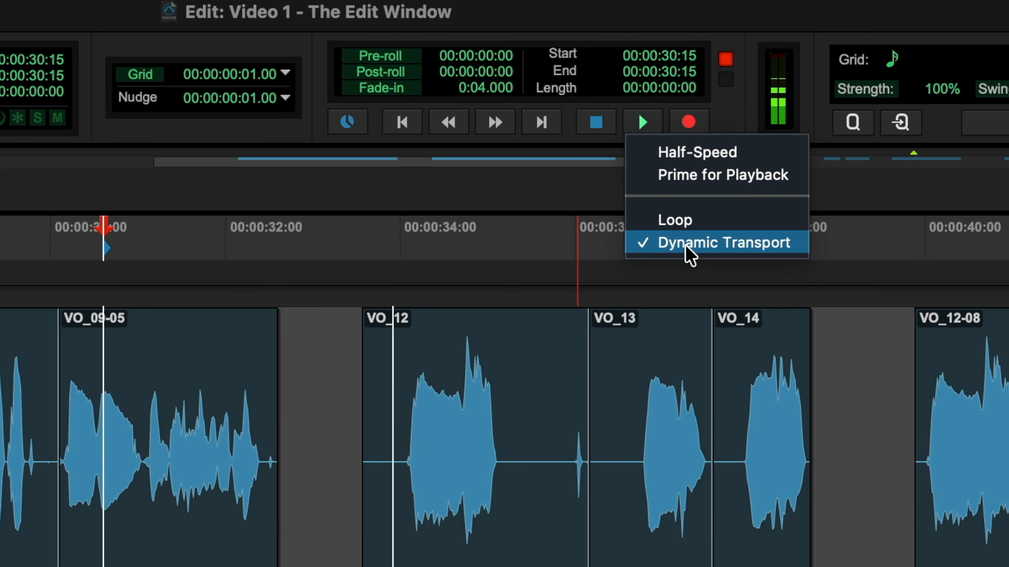
{"action": "left_click", "coordinate": [687, 247]}
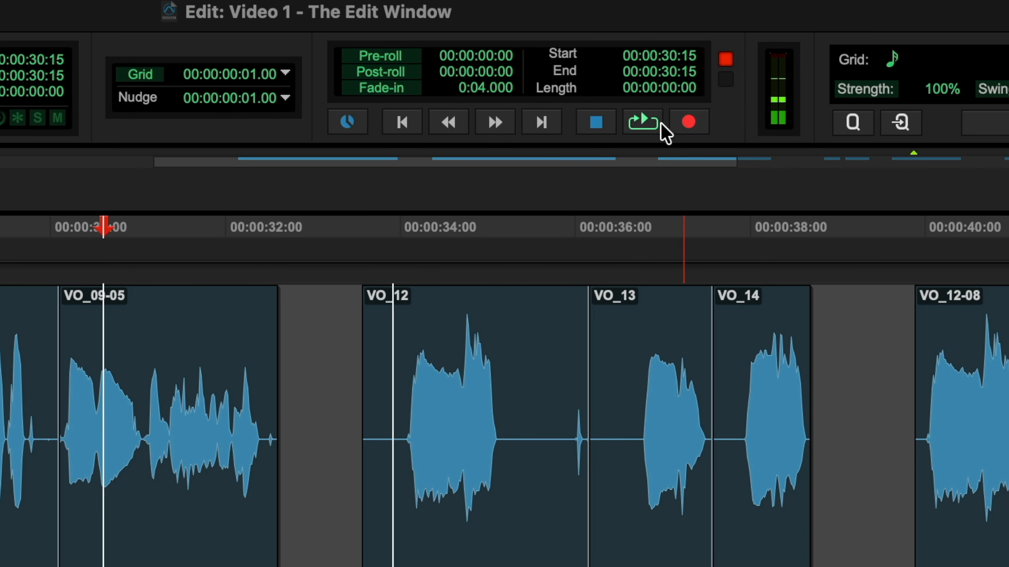
{"action": "left_click_drag", "start_coordinate": [261, 420], "coordinate": [0, 419]}
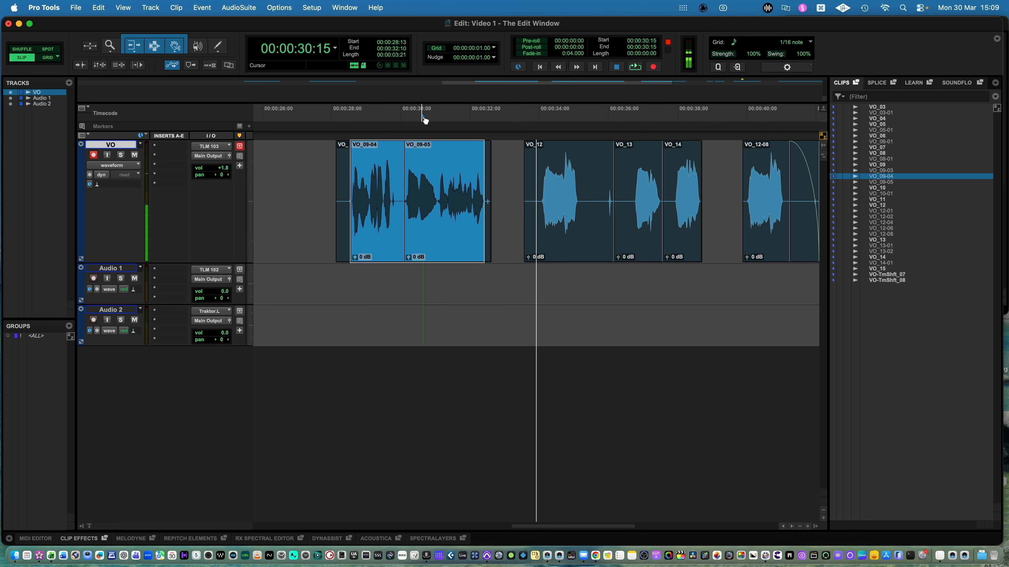
Move the play start marker to 00:00:30:03, and turn Dynamic Transport off.
{"action": "left_click_drag", "start_coordinate": [423, 119], "coordinate": [410, 120]}
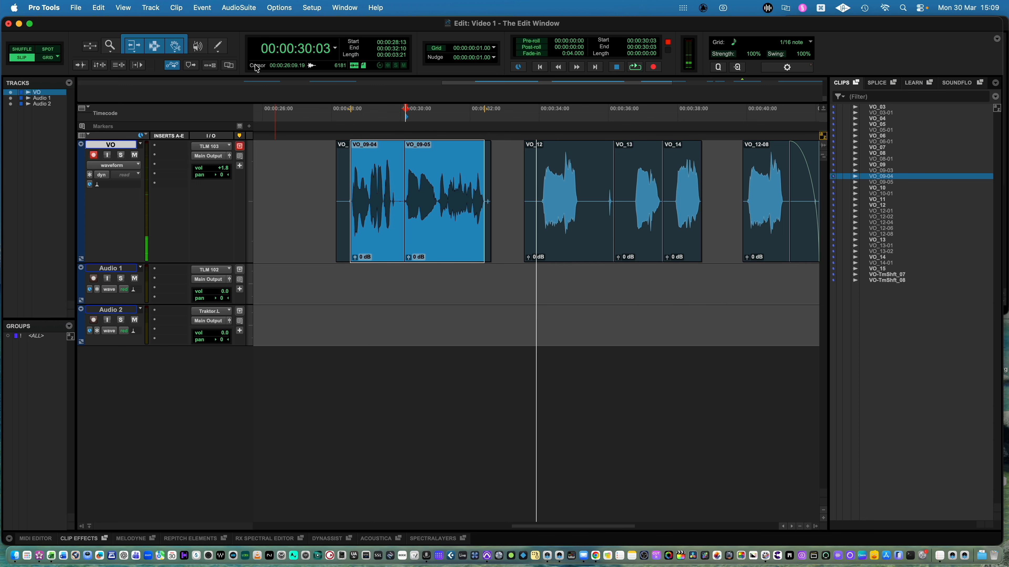
{"action": "right_click", "coordinate": [637, 70]}
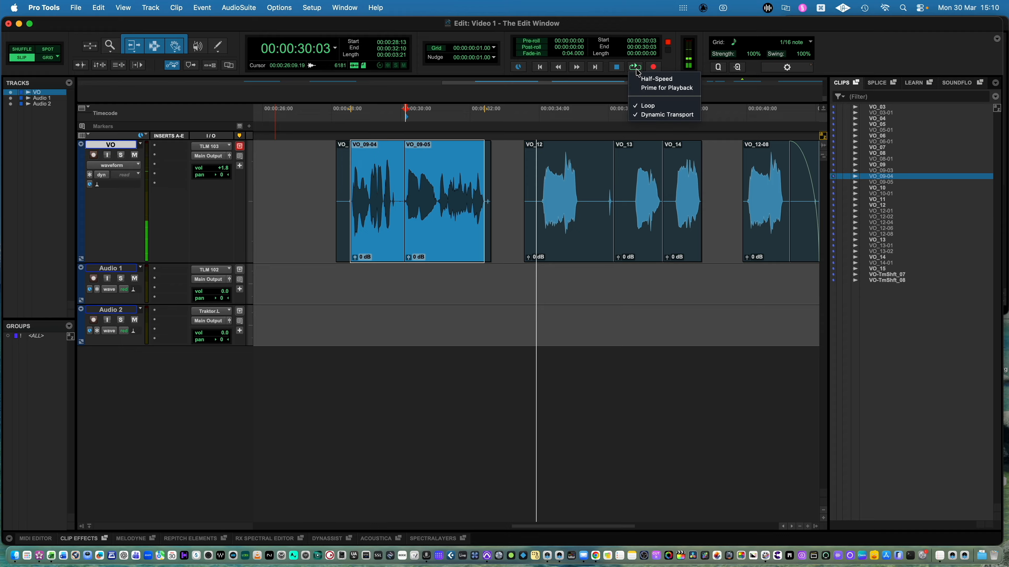
{"action": "left_click", "coordinate": [659, 115]}
{"action": "left_click", "coordinate": [506, 159]}
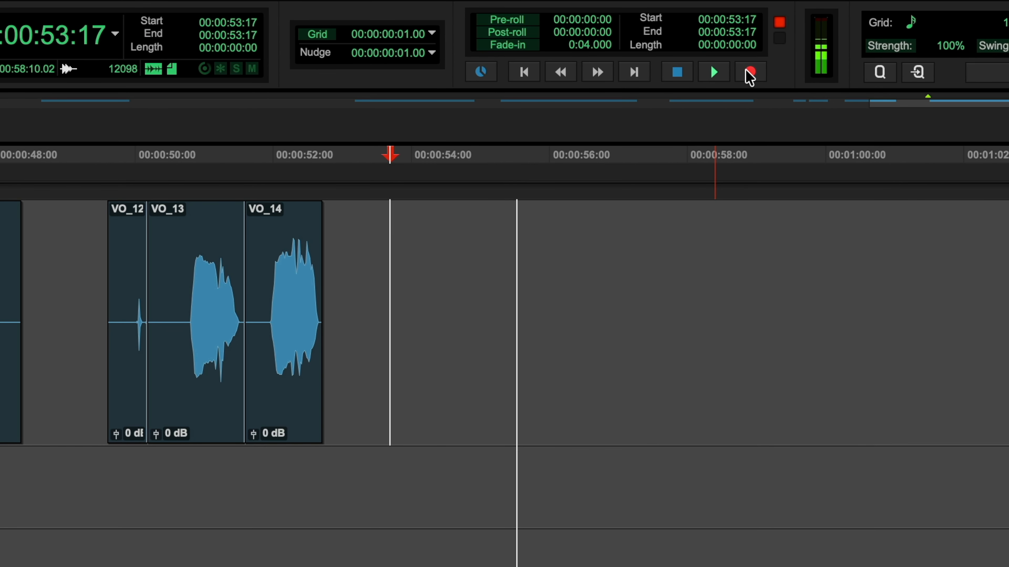
Place the insertion point at 00:00:54:01 on the VO track and record a short clip after VO_14 in Normal record mode.
{"action": "left_click", "coordinate": [383, 251]}
{"action": "key", "text": "t"}
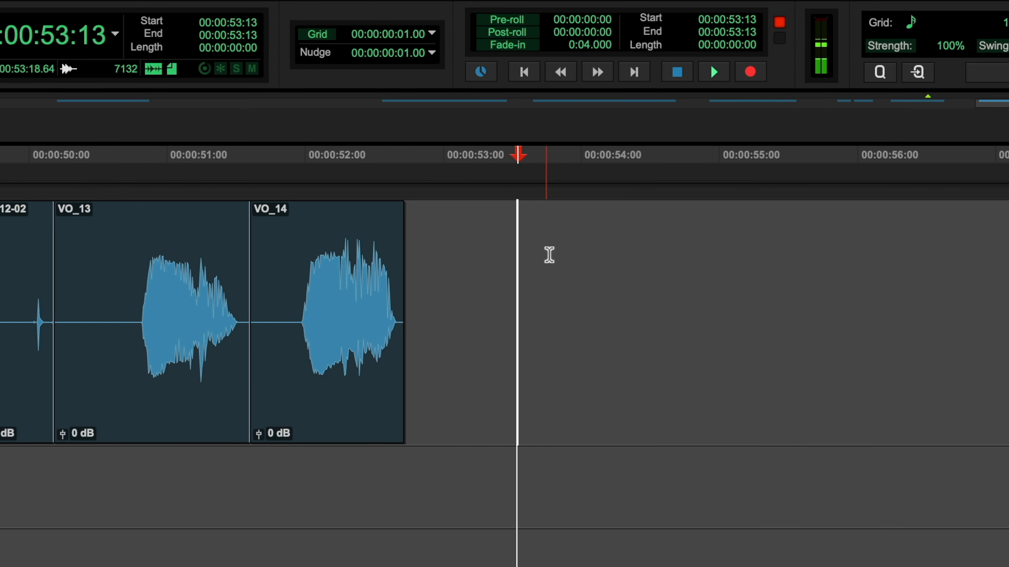
{"action": "left_click", "coordinate": [606, 255]}
{"action": "left_click", "coordinate": [587, 248]}
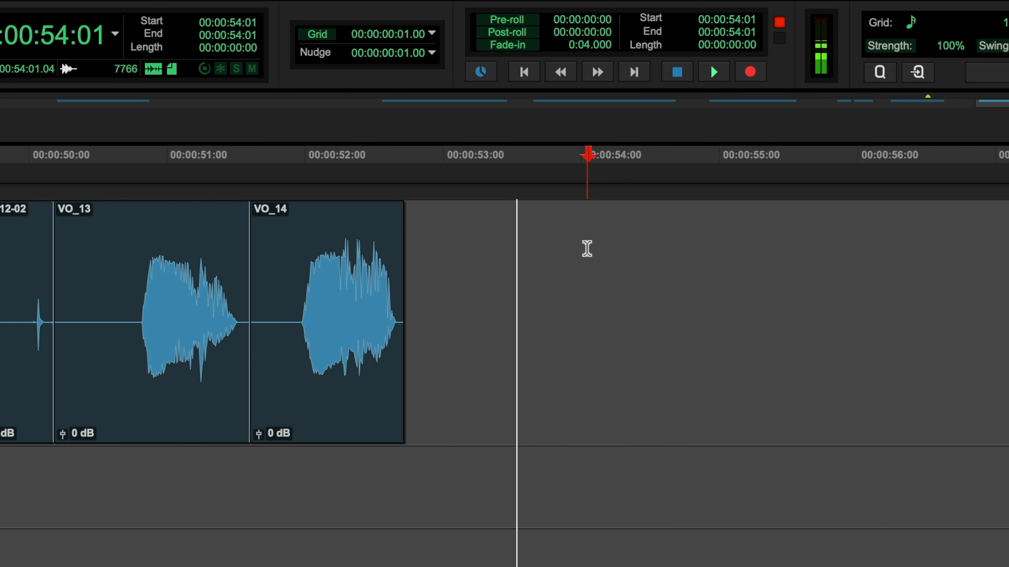
{"action": "key", "text": "super+space"}
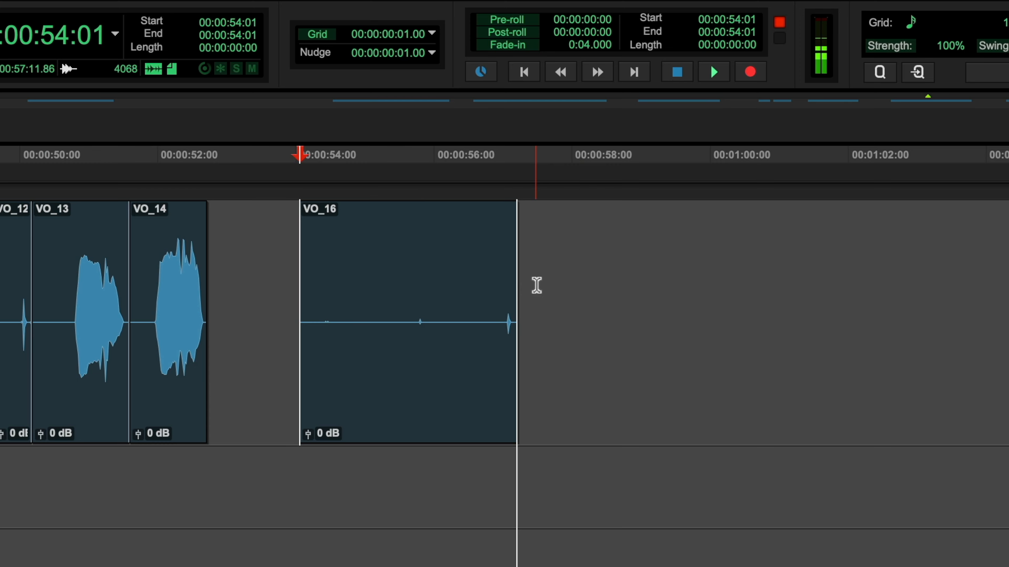
Play the VO track from 00:00:57:12, just after the recorded clip, and stop playback.
{"action": "left_click", "coordinate": [536, 284]}
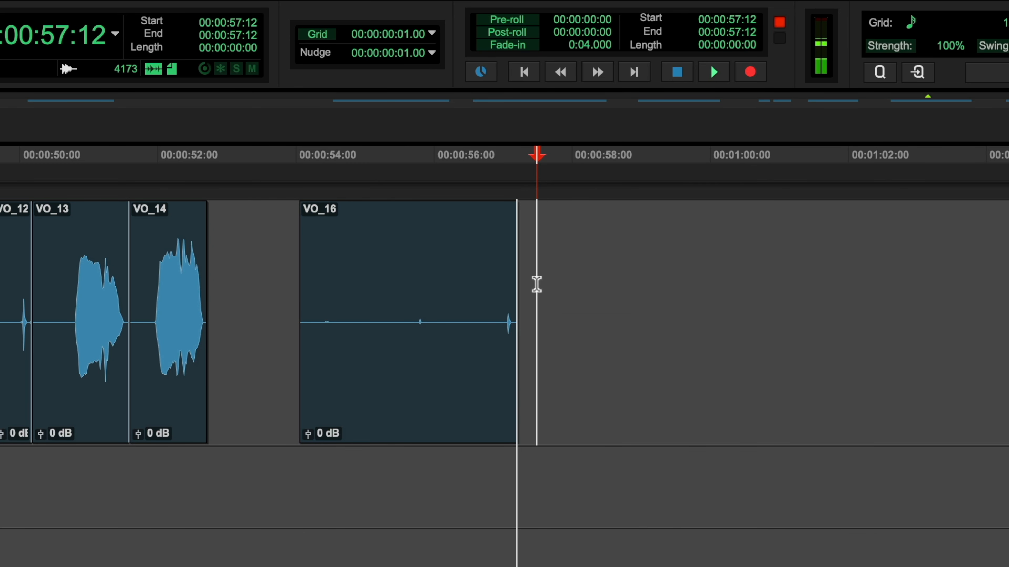
{"action": "key", "text": "space"}
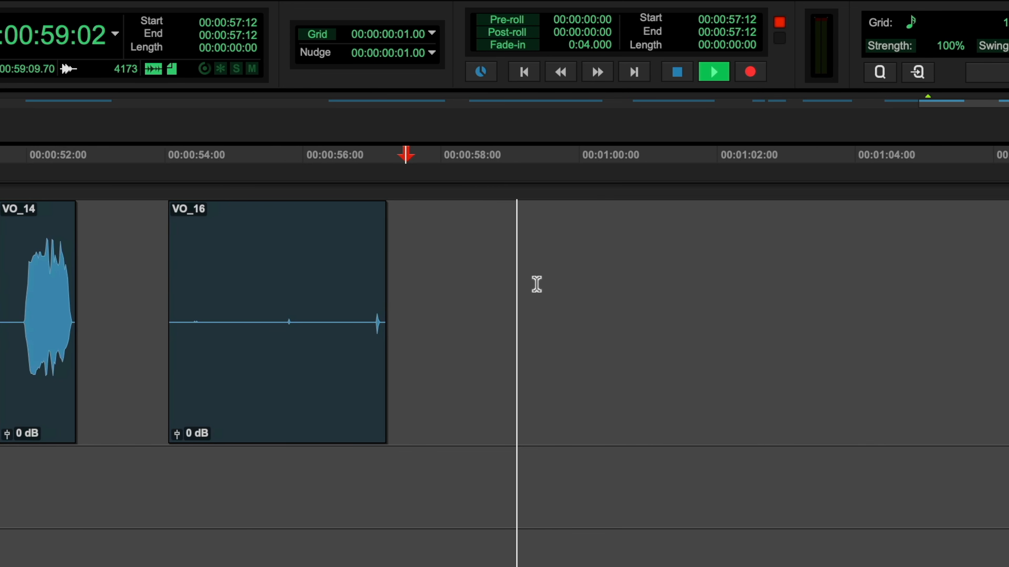
{"action": "key", "text": "space"}
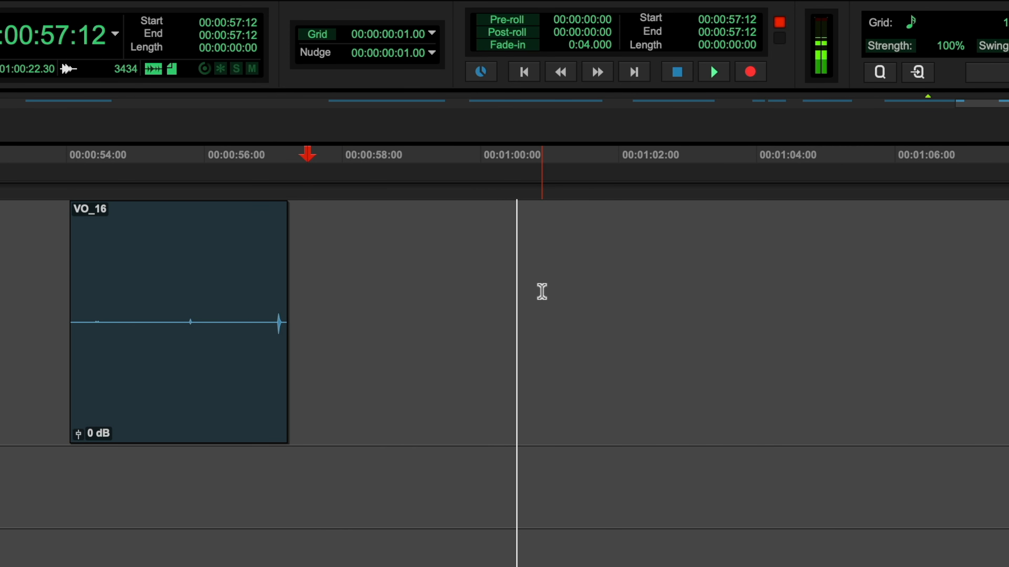
Place the insertion point at 00:01:00:04 and set the record mode to QuickPunch.
{"action": "left_click", "coordinate": [493, 278]}
{"action": "right_click", "coordinate": [749, 72]}
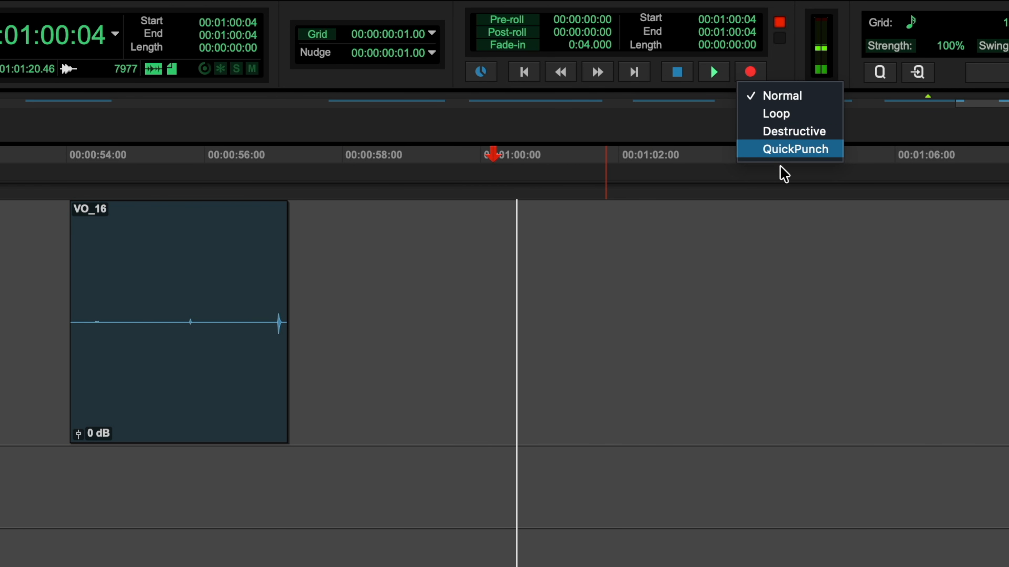
{"action": "left_click", "coordinate": [790, 150]}
Move the VO_13 and VO_14 clips to 00:01:00:18, and place the insertion point at 00:01:01:07 inside VO_13.
{"action": "left_click", "coordinate": [397, 276]}
{"action": "key", "text": "r"}
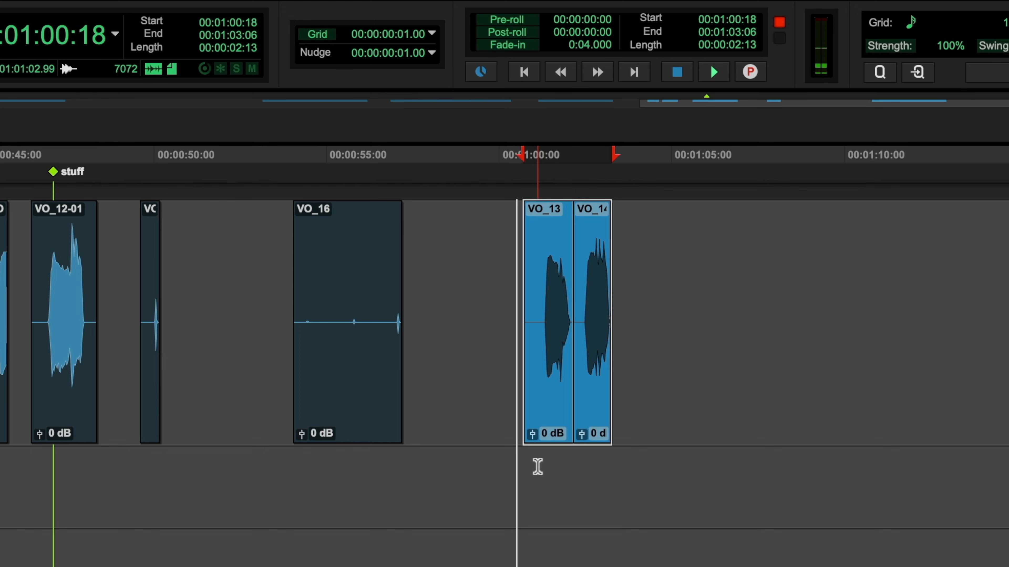
{"action": "left_click", "coordinate": [538, 467]}
{"action": "key", "text": "t"}
{"action": "key", "text": "t"}
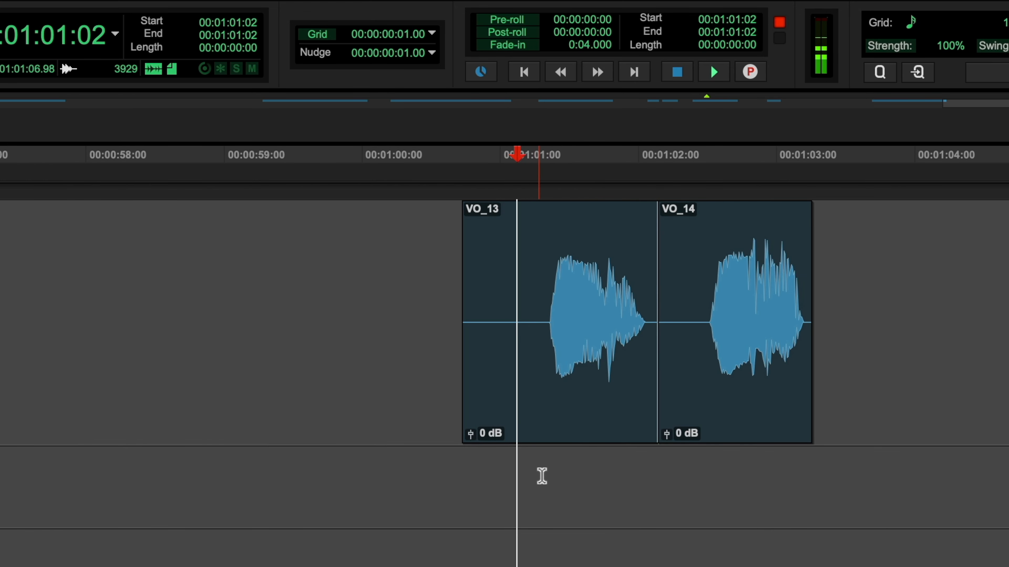
{"action": "left_click", "coordinate": [541, 475]}
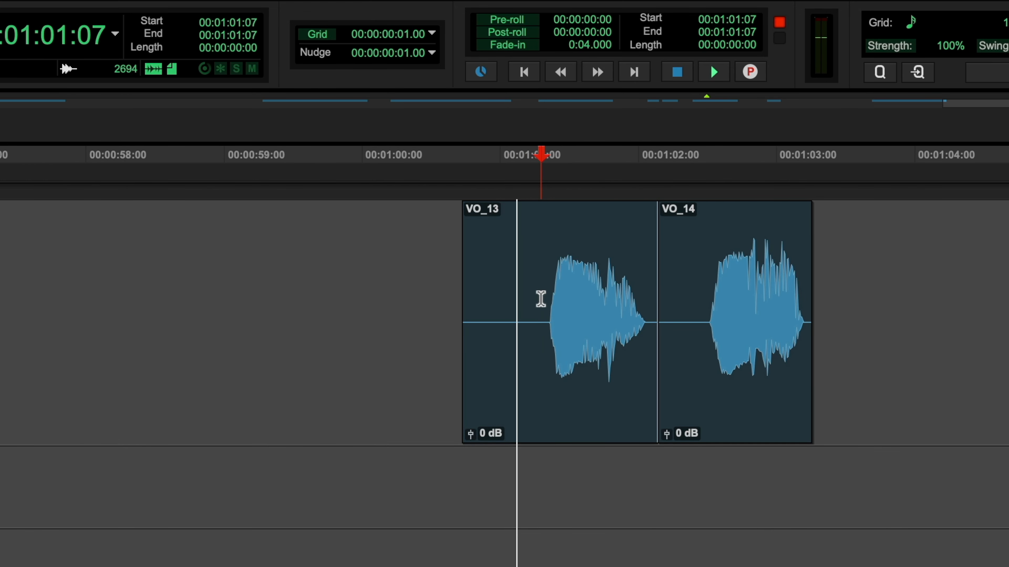
{"action": "left_click", "coordinate": [545, 301]}
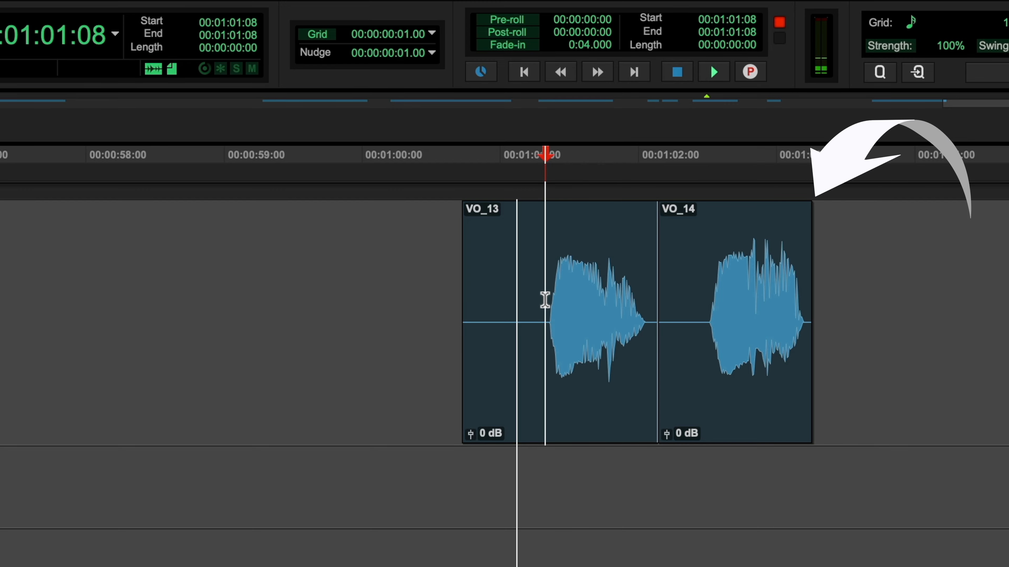
{"action": "left_click", "coordinate": [544, 301]}
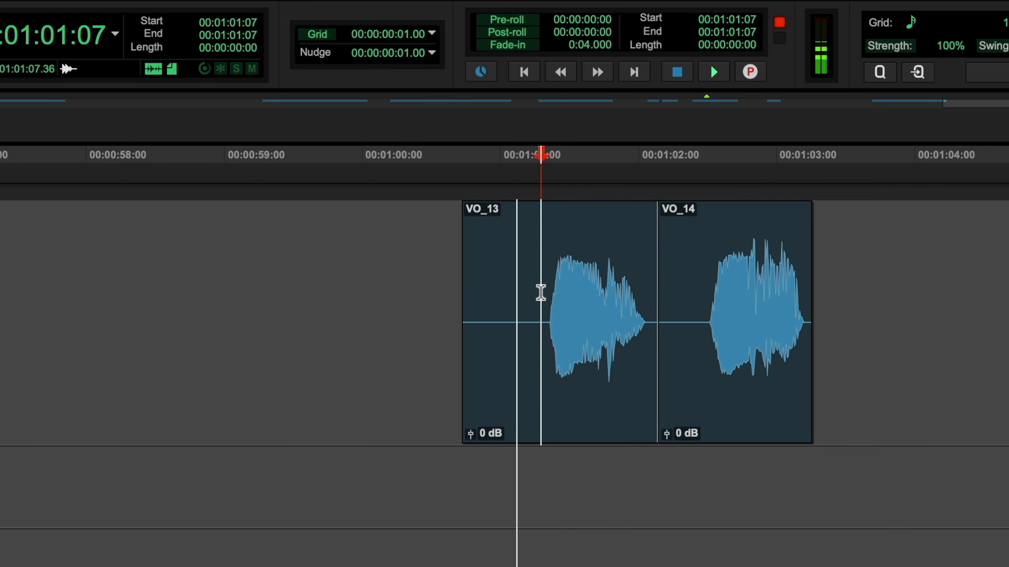
Play from 00:01:01:07 and punch in a recording after VO_14, from 00:01:03:11 to 00:01:04:15.
{"action": "key", "text": "space"}
{"action": "key", "text": "r"}
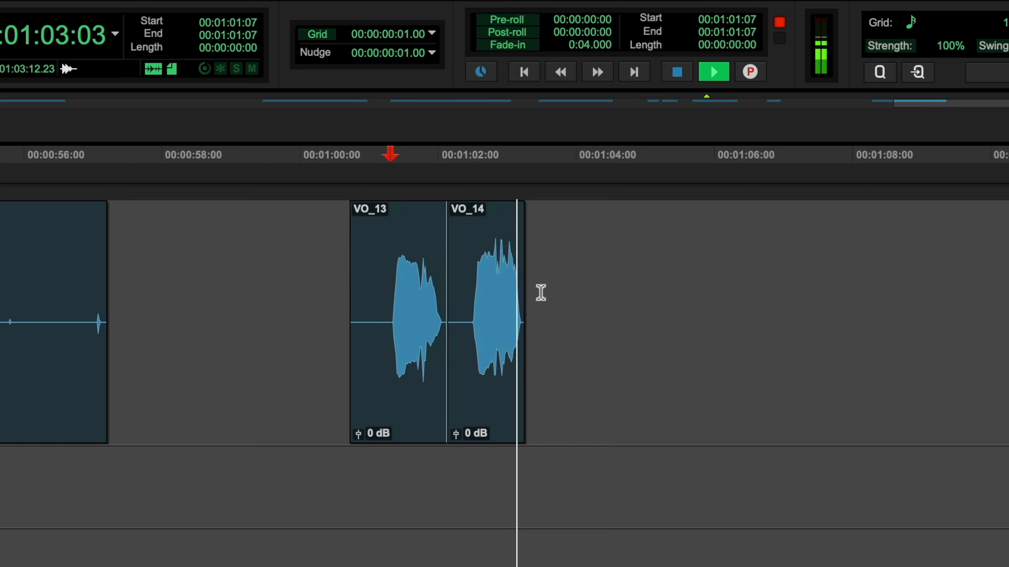
{"action": "key", "text": "super+space"}
{"action": "key", "text": "space"}
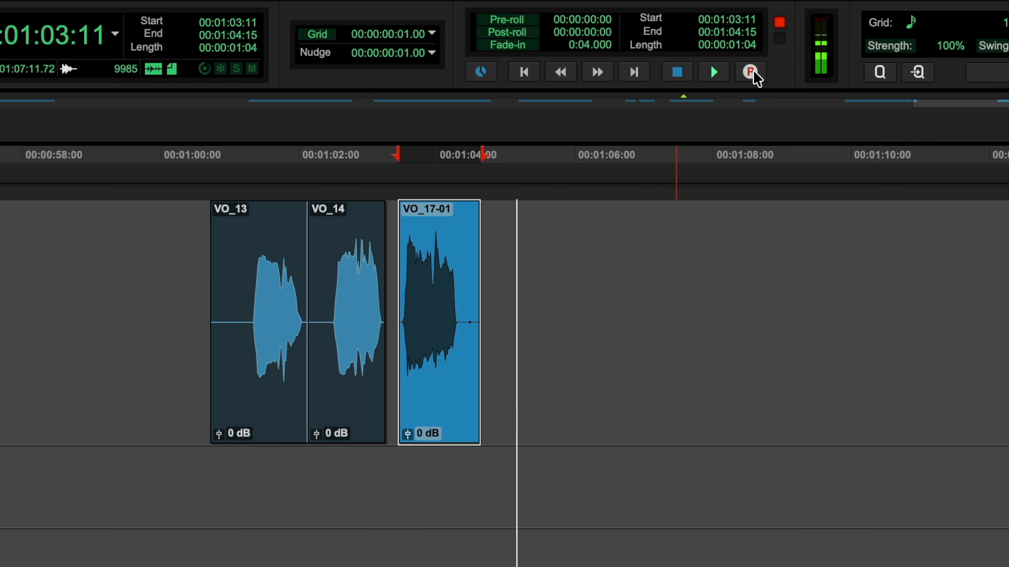
Set the record mode to Loop and open the Pro Tools preferences.
{"action": "right_click", "coordinate": [752, 73]}
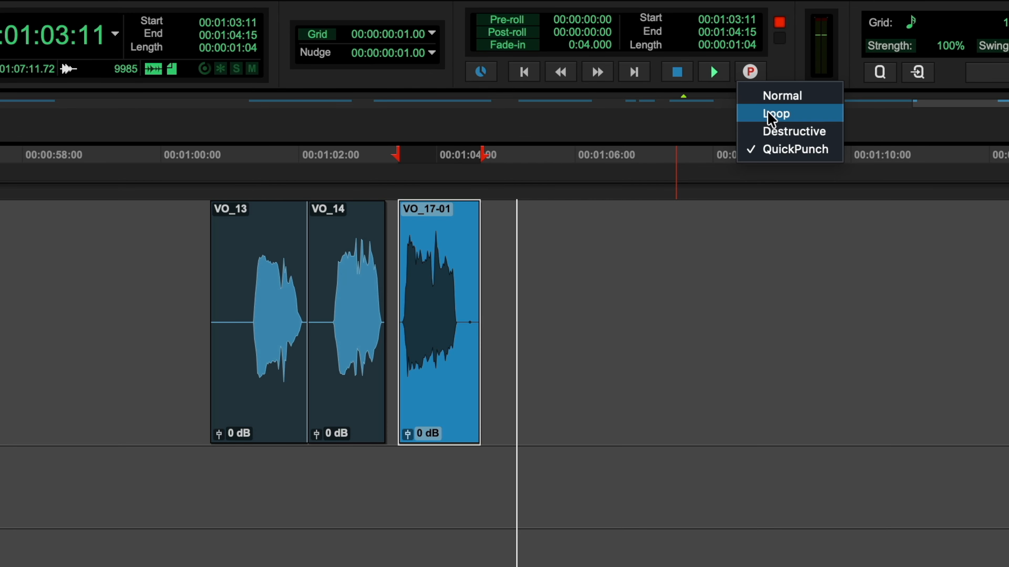
{"action": "left_click", "coordinate": [772, 115]}
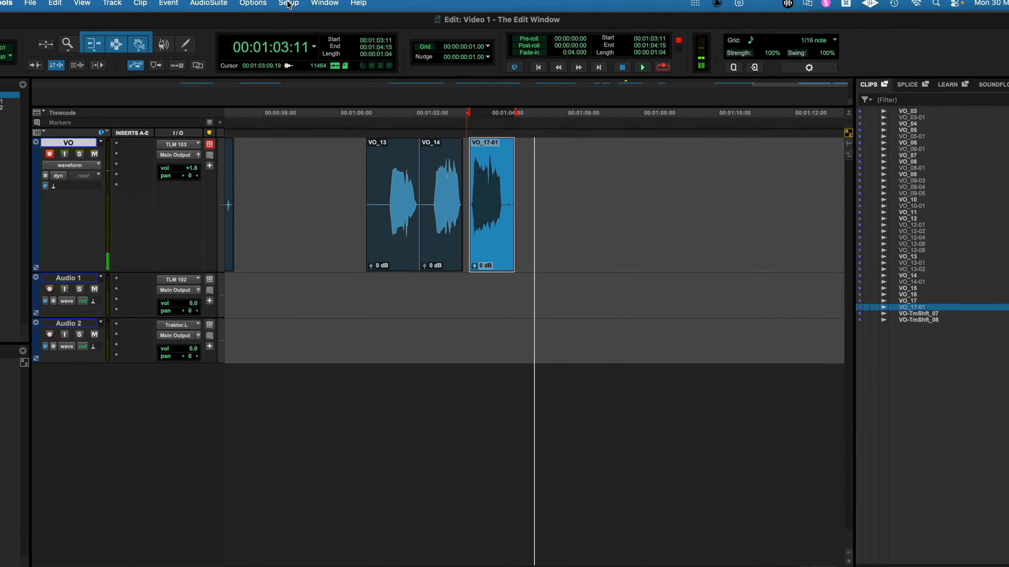
{"action": "left_click", "coordinate": [312, 7]}
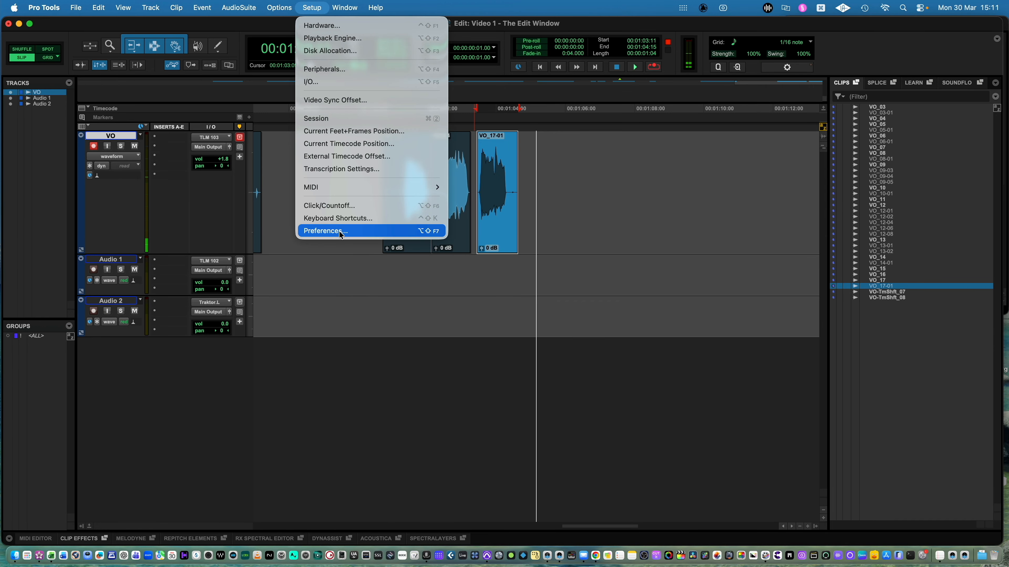
{"action": "left_click", "coordinate": [416, 231]}
{"action": "left_click", "coordinate": [376, 72]}
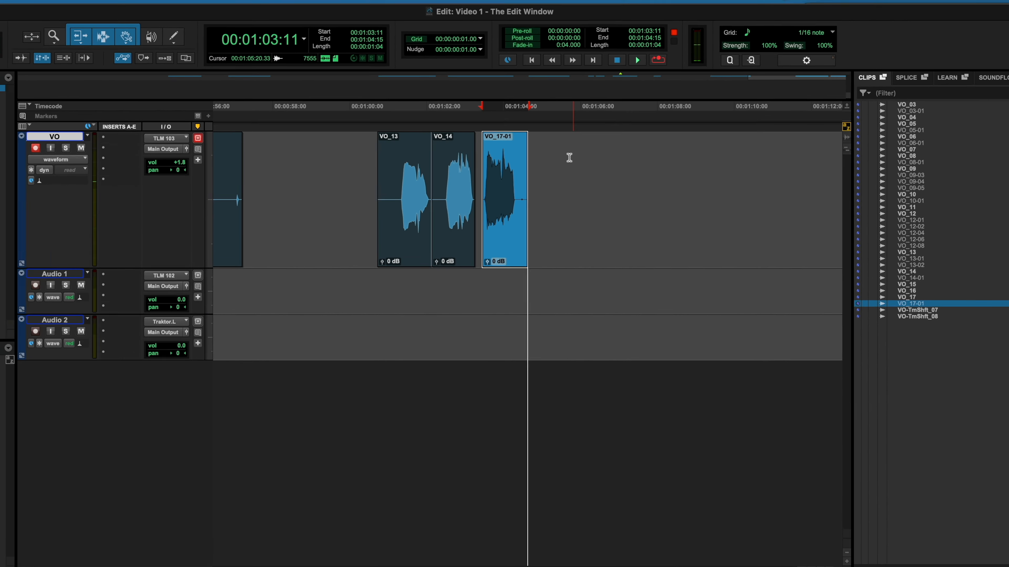
Select 00:01:05:22 to 00:01:09:05 on the VO track and loop-record several takes there with a 00:00:01:00 pre-roll.
{"action": "left_click_drag", "start_coordinate": [547, 175], "coordinate": [673, 187]}
{"action": "left_click", "coordinate": [667, 187]}
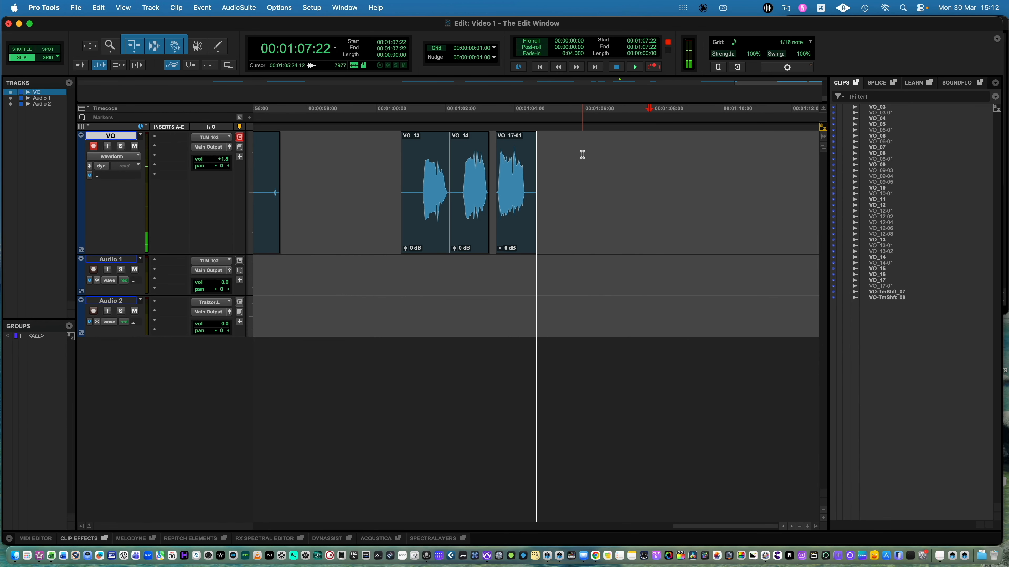
{"action": "left_click_drag", "start_coordinate": [582, 154], "coordinate": [710, 165]}
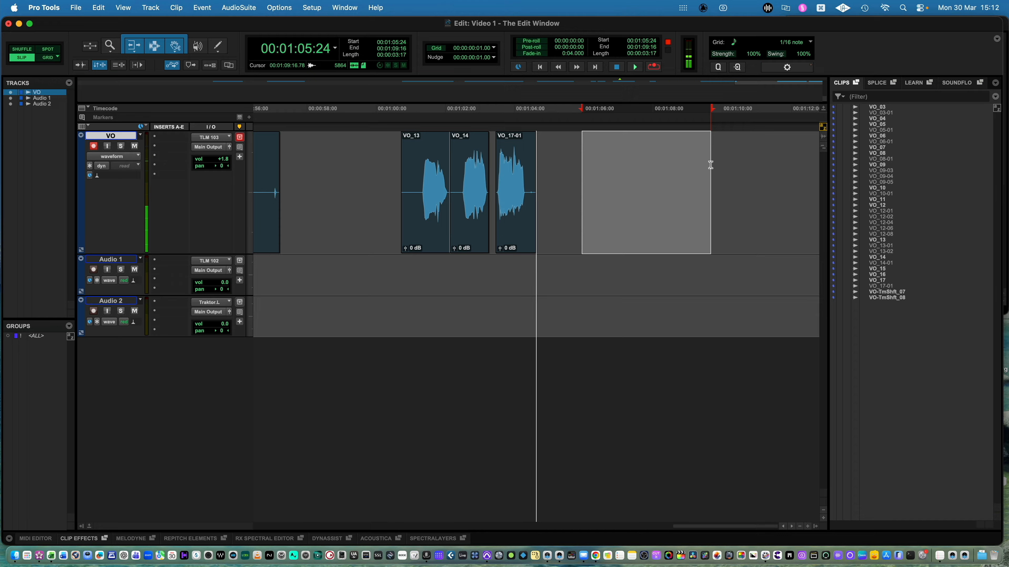
{"action": "double_click", "coordinate": [580, 151]}
{"action": "left_click_drag", "start_coordinate": [581, 153], "coordinate": [695, 144]}
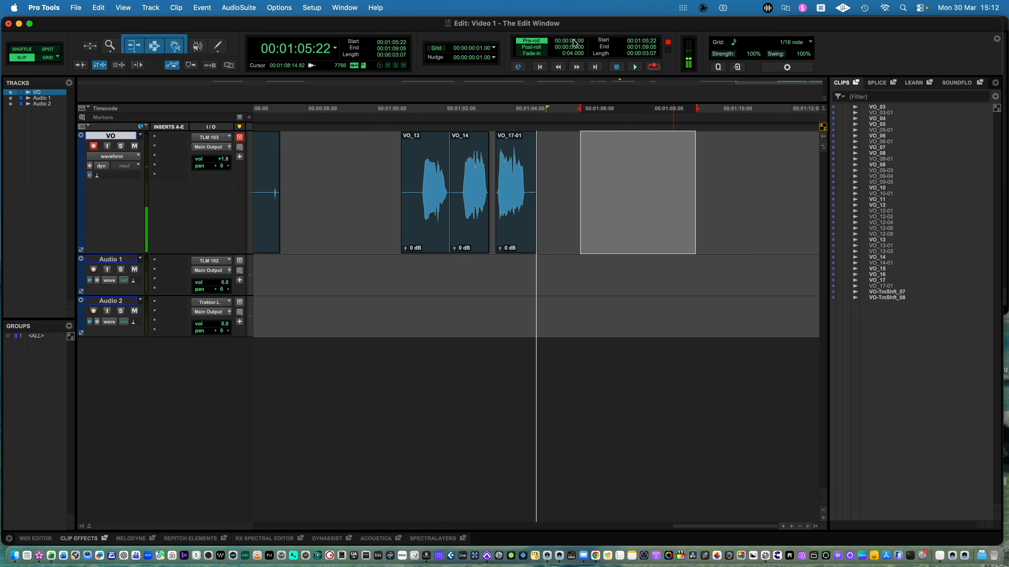
{"action": "key", "text": "space"}
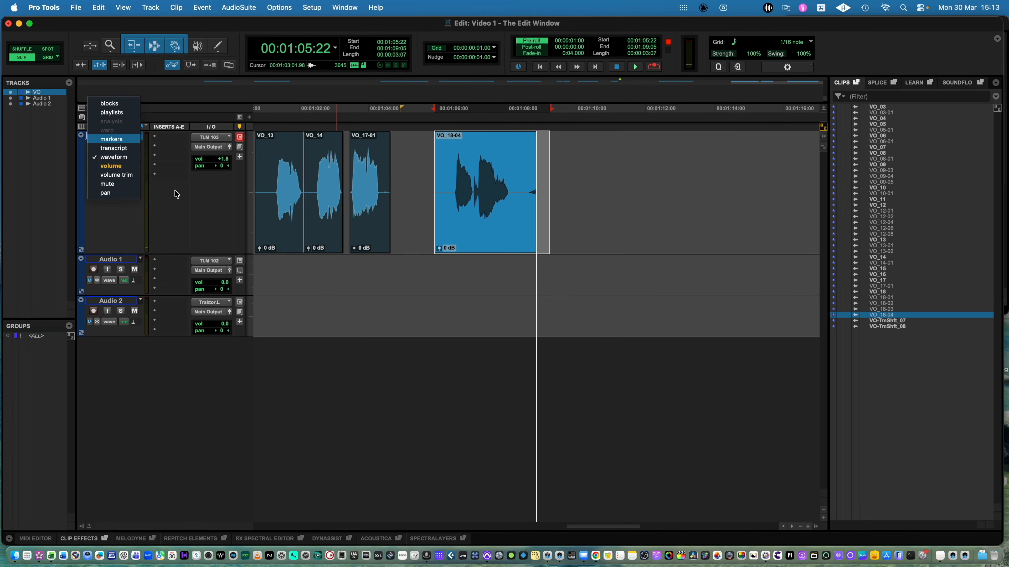
Switch the VO track to playlists view and select the takes VO_18-01, VO_18-02 and VO_18-03 in turn.
{"action": "left_click", "coordinate": [175, 194]}
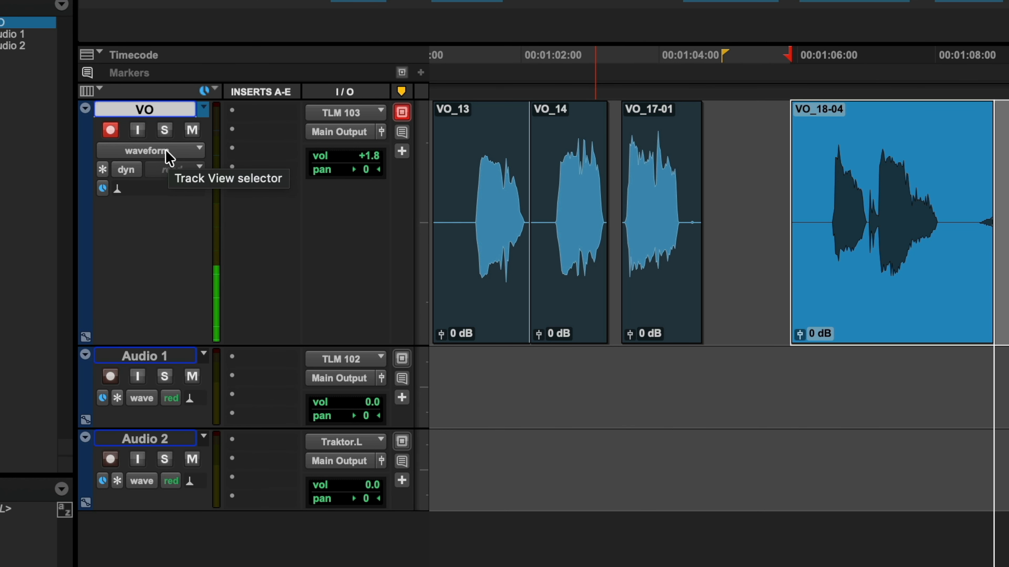
{"action": "left_click", "coordinate": [169, 152]}
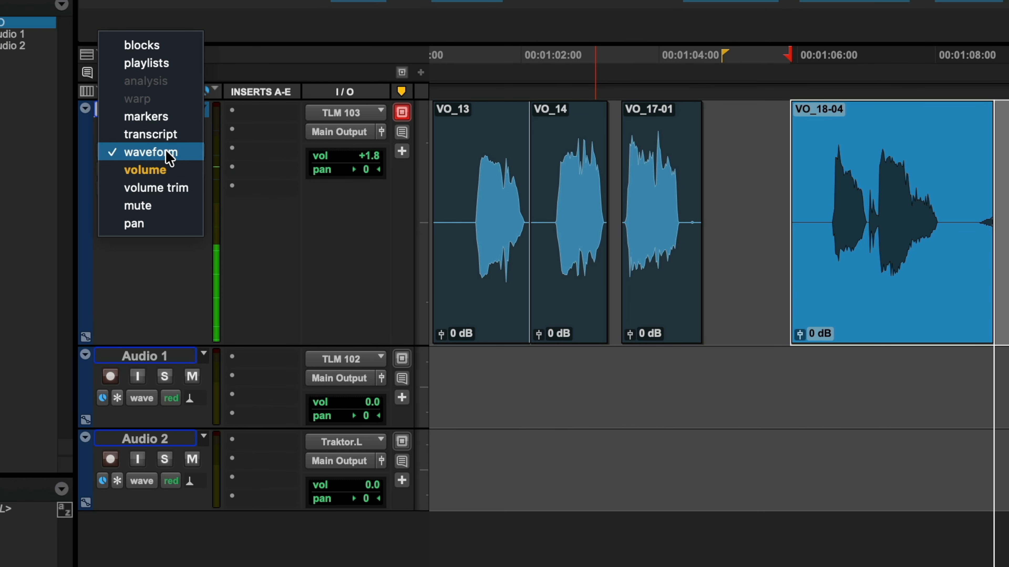
{"action": "left_click", "coordinate": [174, 64]}
{"action": "left_click", "coordinate": [896, 376]}
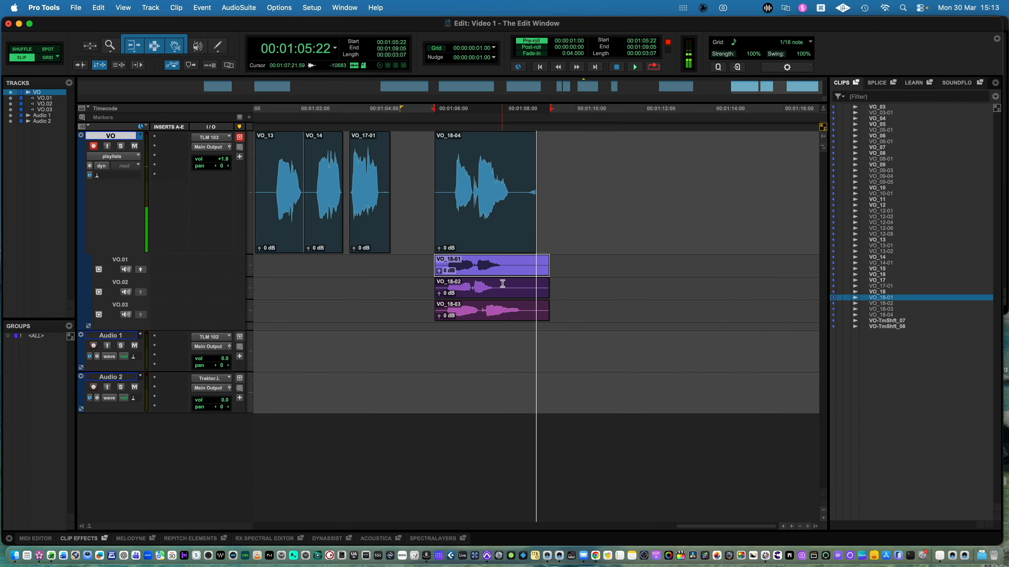
{"action": "left_click", "coordinate": [502, 284]}
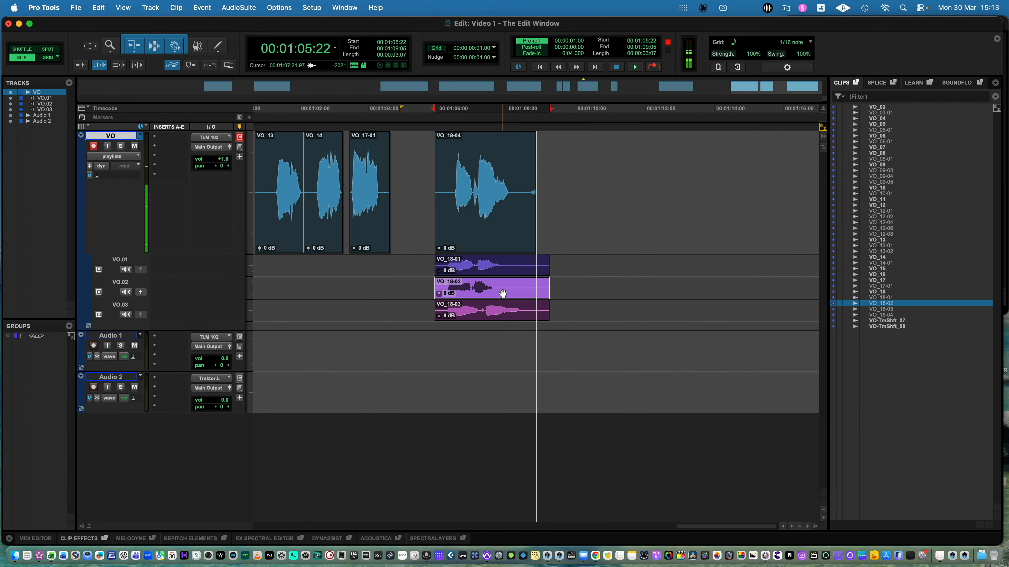
{"action": "left_click", "coordinate": [504, 316]}
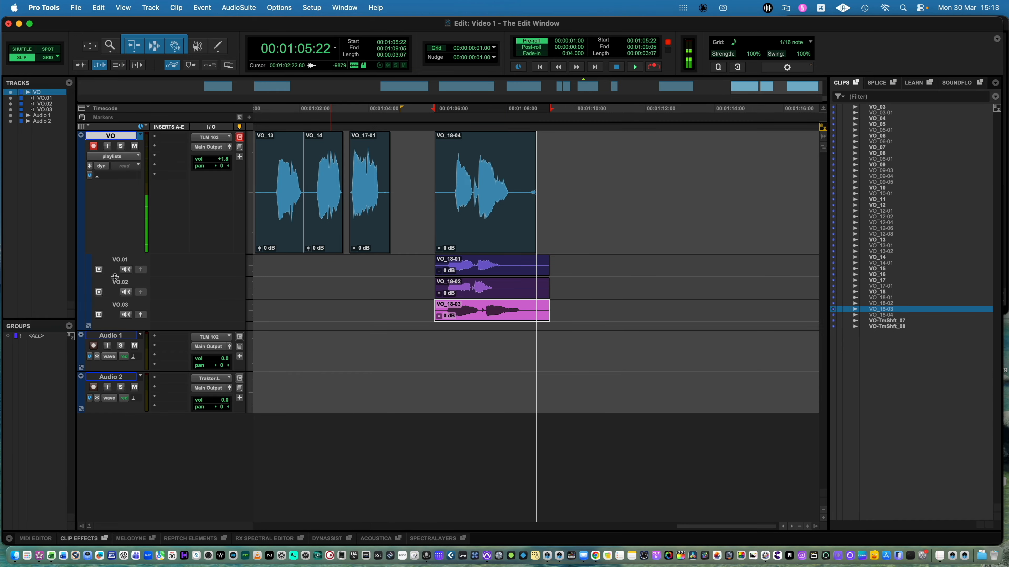
Solo the VO.01 playlist and audition its take, restarting playback from just before the clip.
{"action": "left_click", "coordinate": [126, 270]}
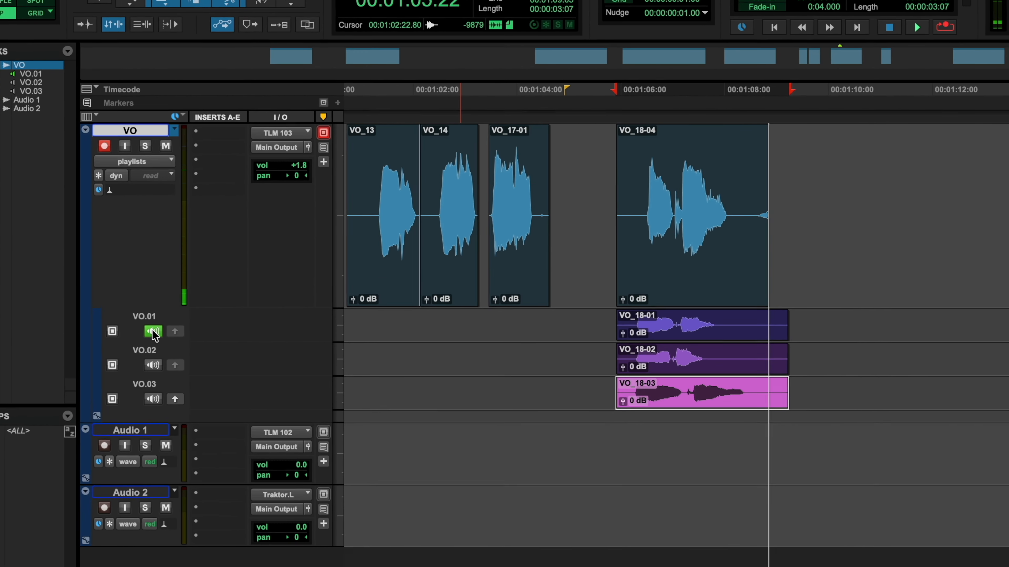
{"action": "key", "text": "space"}
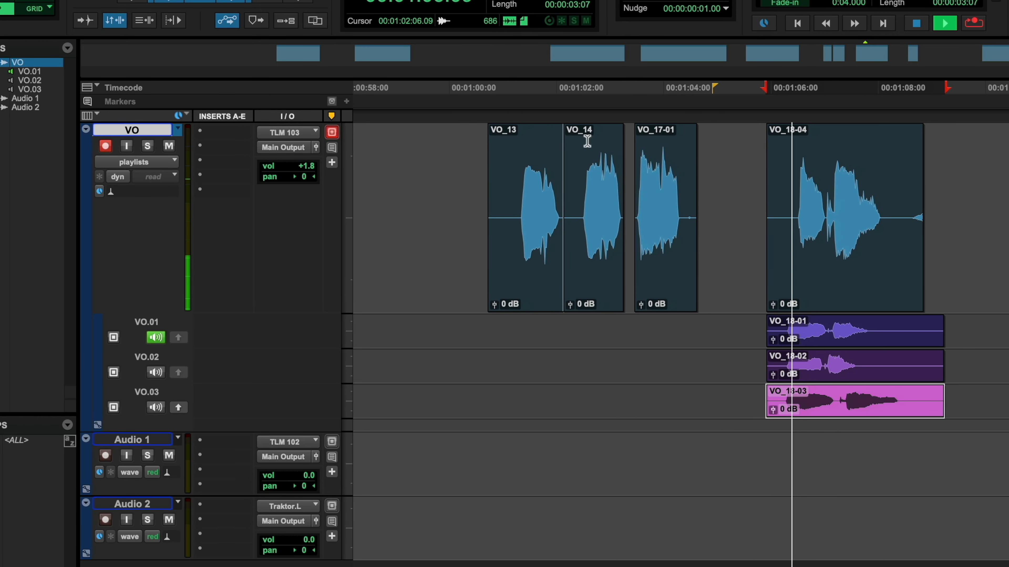
{"action": "key", "text": "space"}
{"action": "left_click", "coordinate": [751, 319]}
{"action": "key", "text": "space"}
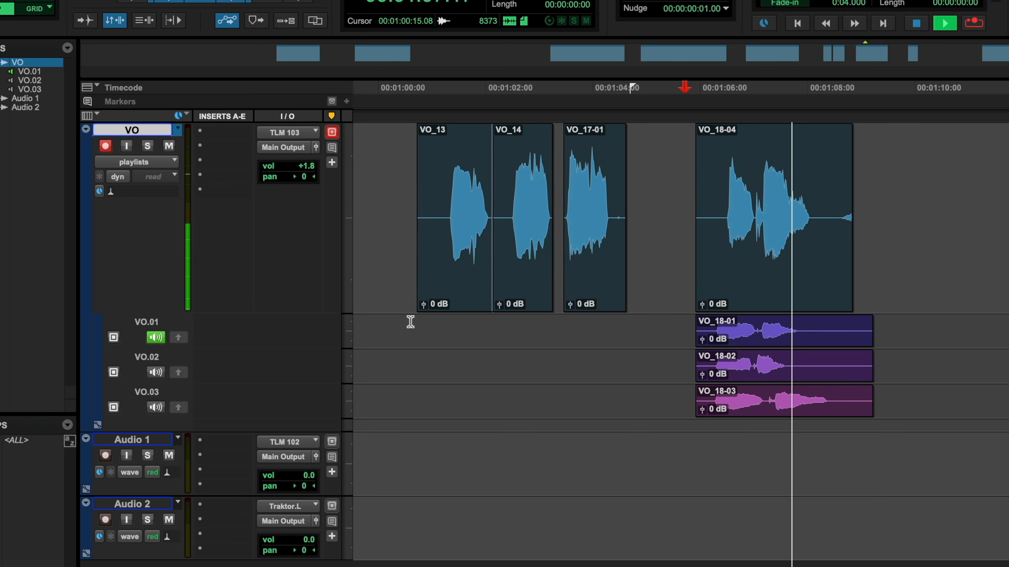
{"action": "key", "text": "space"}
Solo the VO.02 playlist instead and audition its take.
{"action": "left_click", "coordinate": [156, 374]}
{"action": "key", "text": "space"}
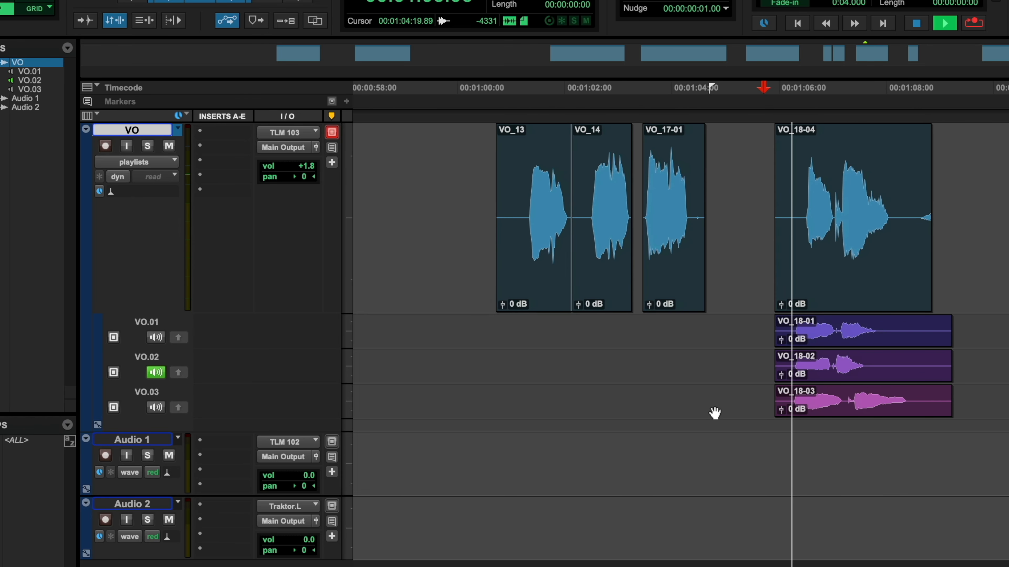
{"action": "key", "text": "space"}
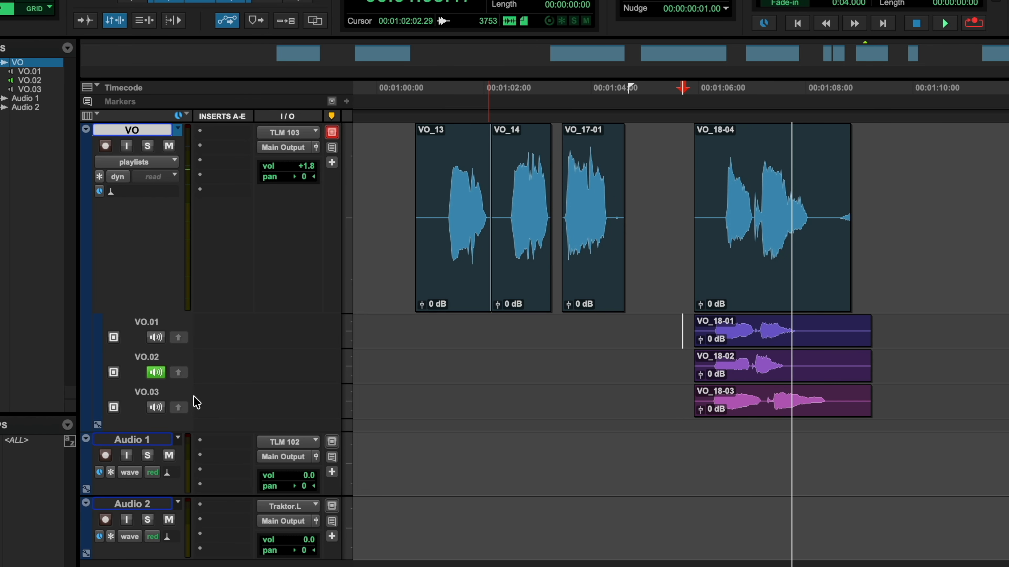
Solo the VO.03 playlist, audition its take, and turn its solo off.
{"action": "left_click", "coordinate": [156, 407]}
{"action": "key", "text": "space"}
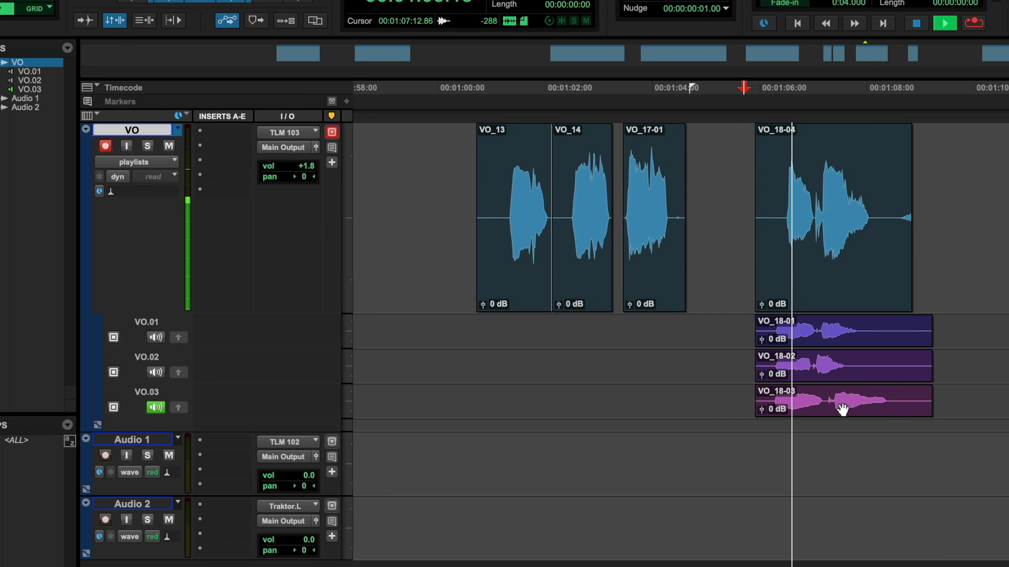
{"action": "key", "text": "space"}
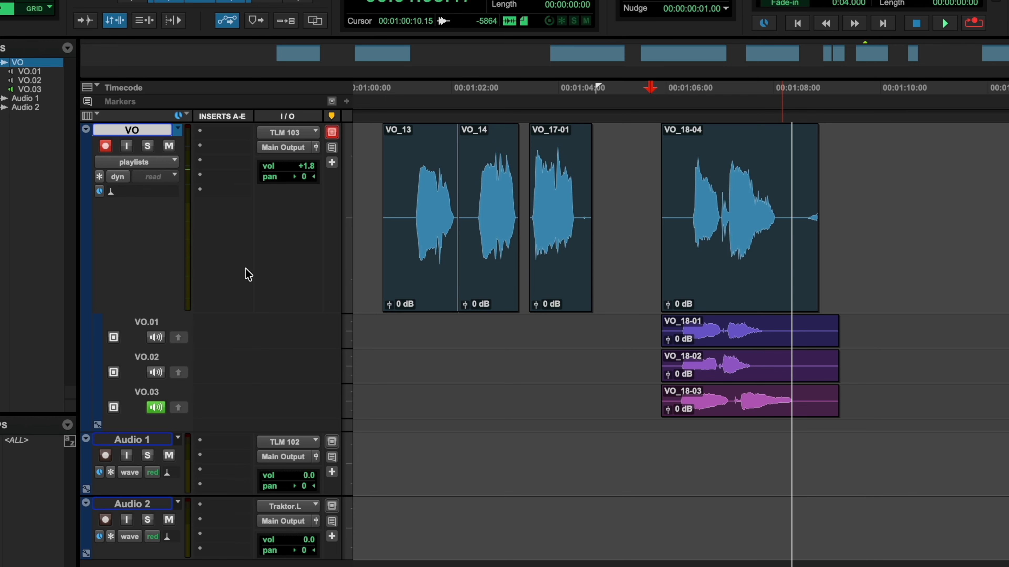
{"action": "left_click", "coordinate": [155, 408]}
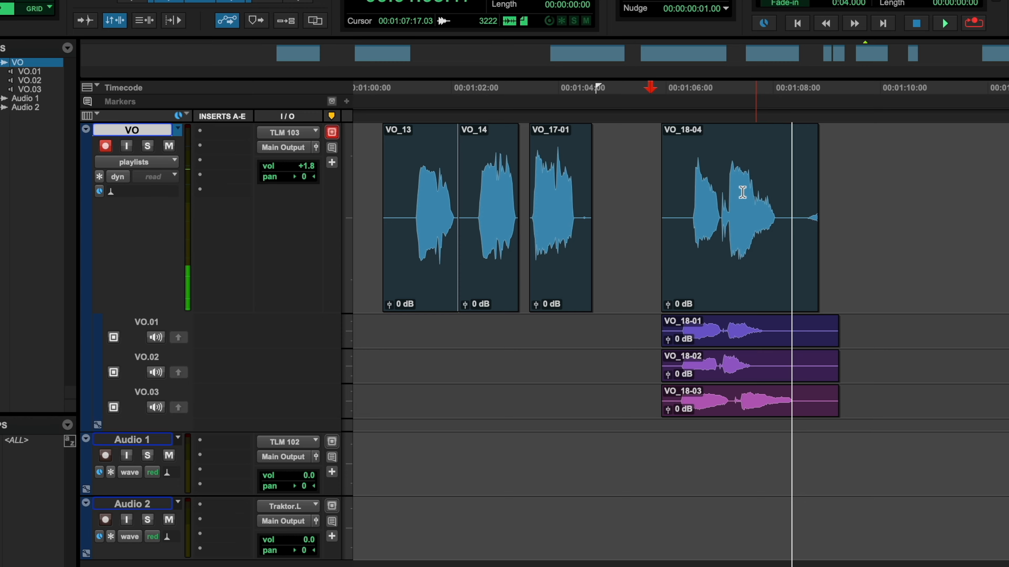
Move take VO_18-03 up over VO_18-04 on the main VO playlist and return the VO track to waveform view.
{"action": "left_click", "coordinate": [689, 195]}
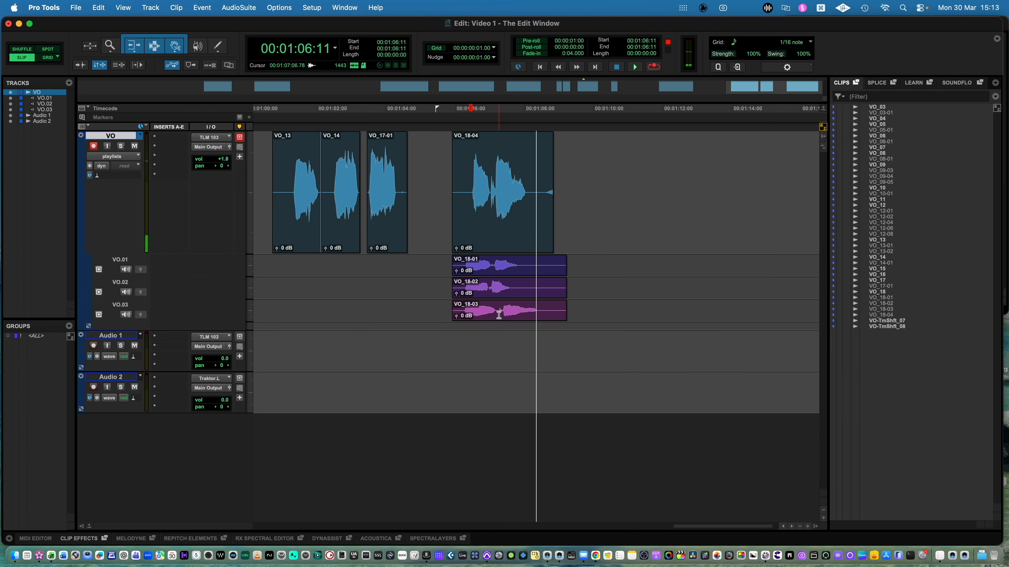
{"action": "left_click", "coordinate": [581, 349]}
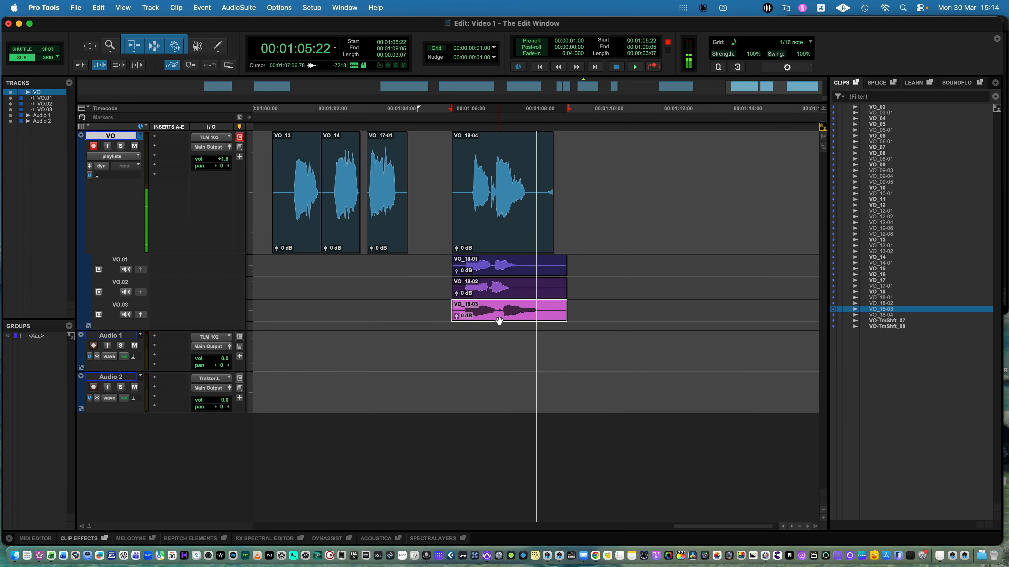
{"action": "left_click_drag", "start_coordinate": [500, 318], "coordinate": [500, 211]}
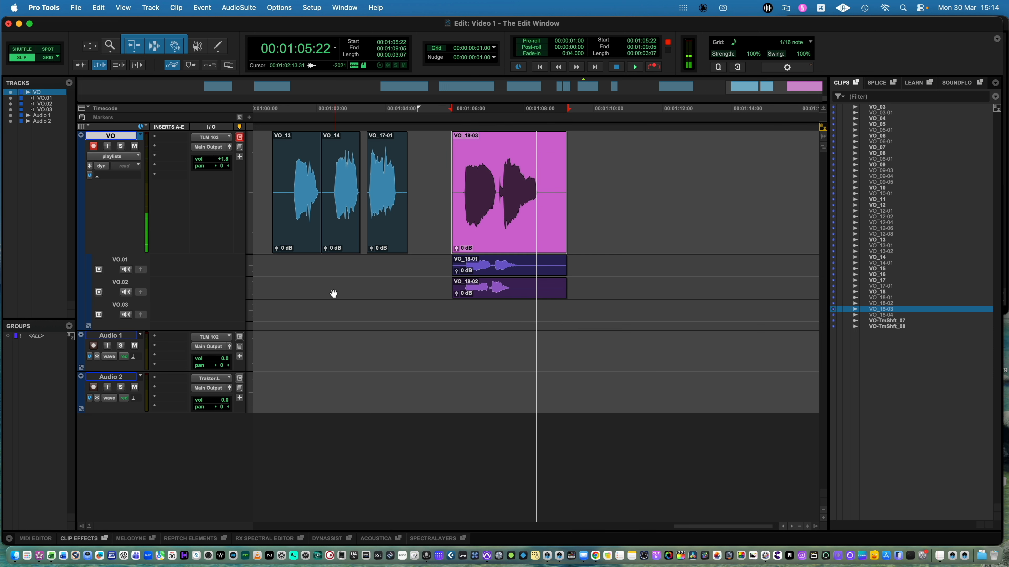
{"action": "left_click", "coordinate": [118, 157]}
{"action": "left_click", "coordinate": [628, 160]}
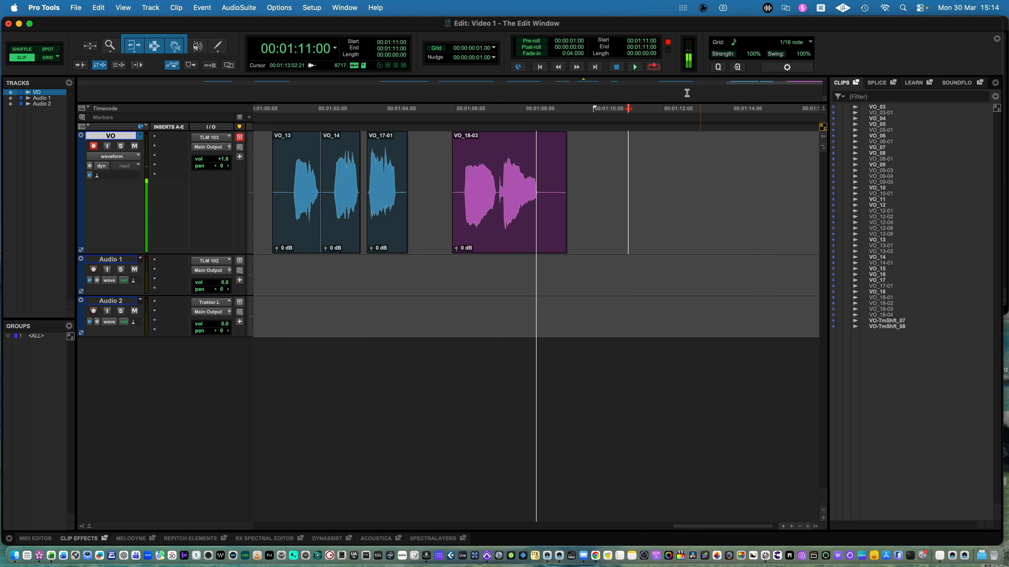
Select the VO_18-03 clip on the VO track and change the transport record mode from Loop to QuickPunch.
{"action": "right_click", "coordinate": [653, 68]}
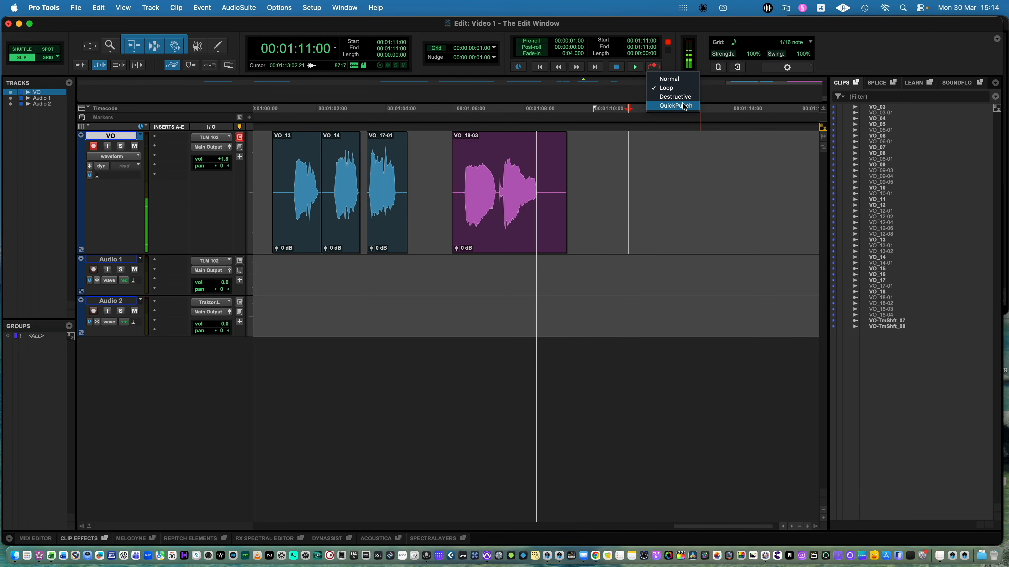
{"action": "left_click", "coordinate": [681, 167]}
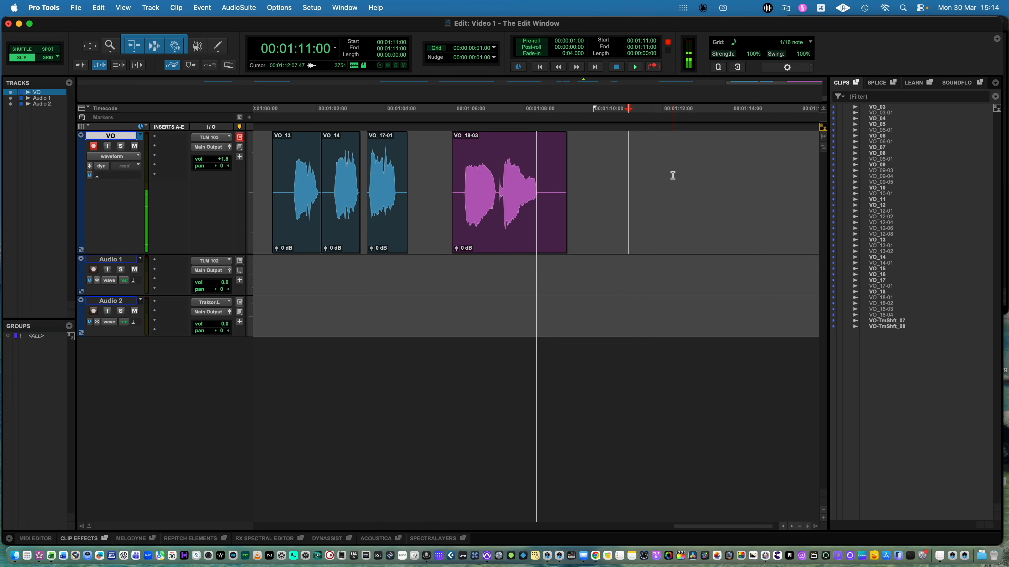
{"action": "left_click", "coordinate": [519, 244]}
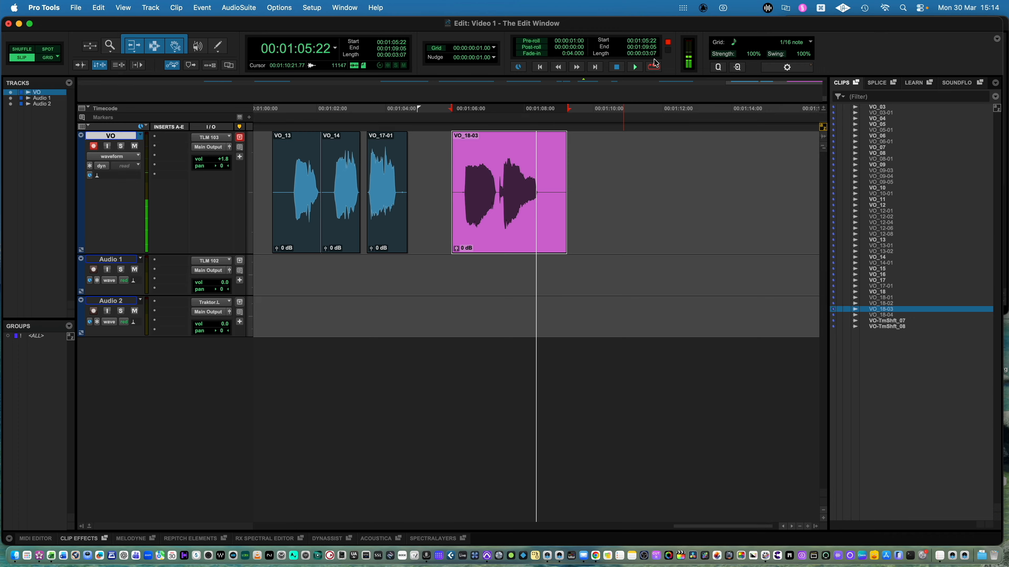
{"action": "right_click", "coordinate": [656, 71]}
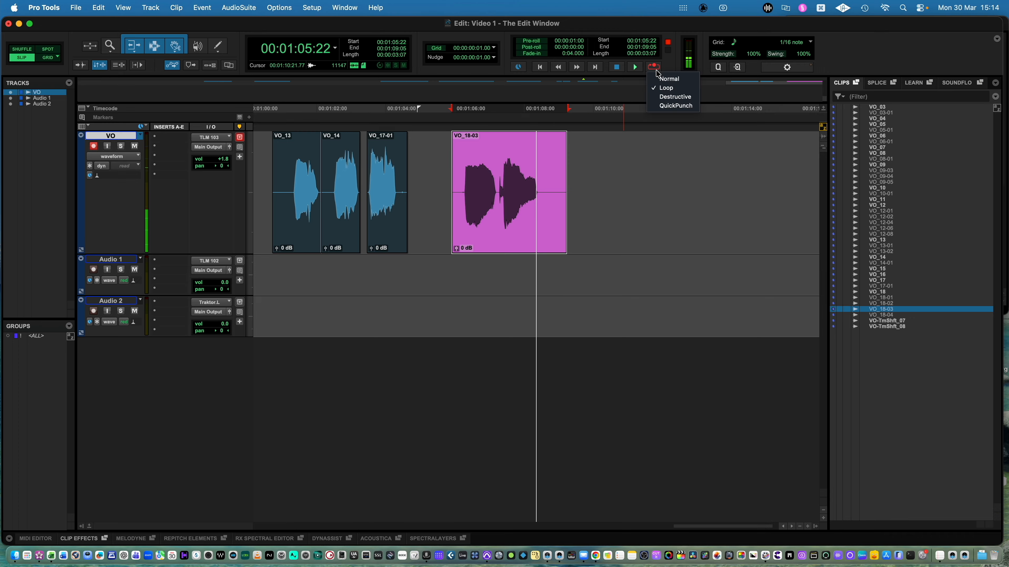
{"action": "left_click", "coordinate": [667, 79]}
{"action": "right_click", "coordinate": [653, 70]}
{"action": "left_click", "coordinate": [675, 108]}
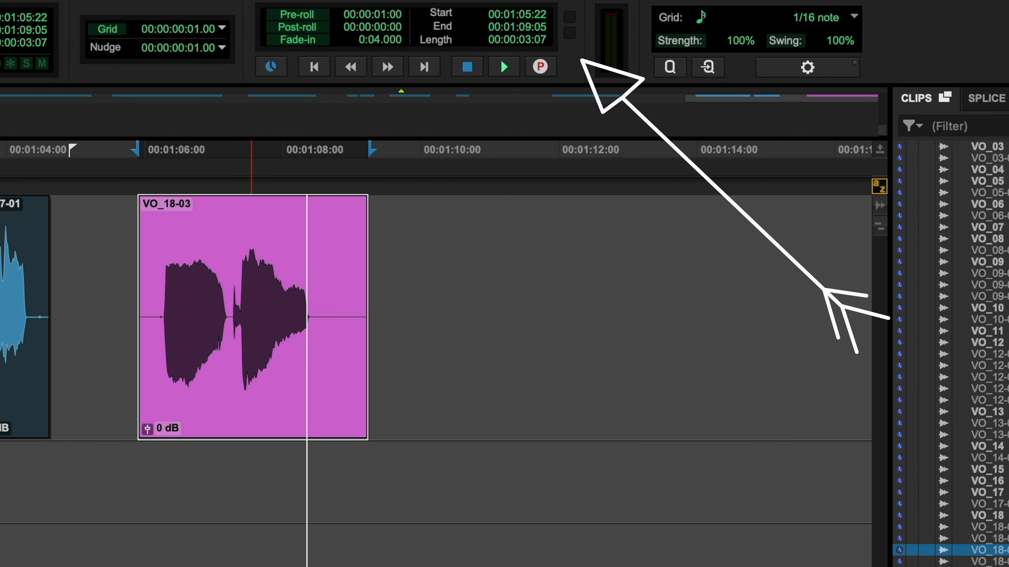
Record-enable the VO track to check the transport's record status indicators, and disable it again.
{"action": "key", "text": "shift+r"}
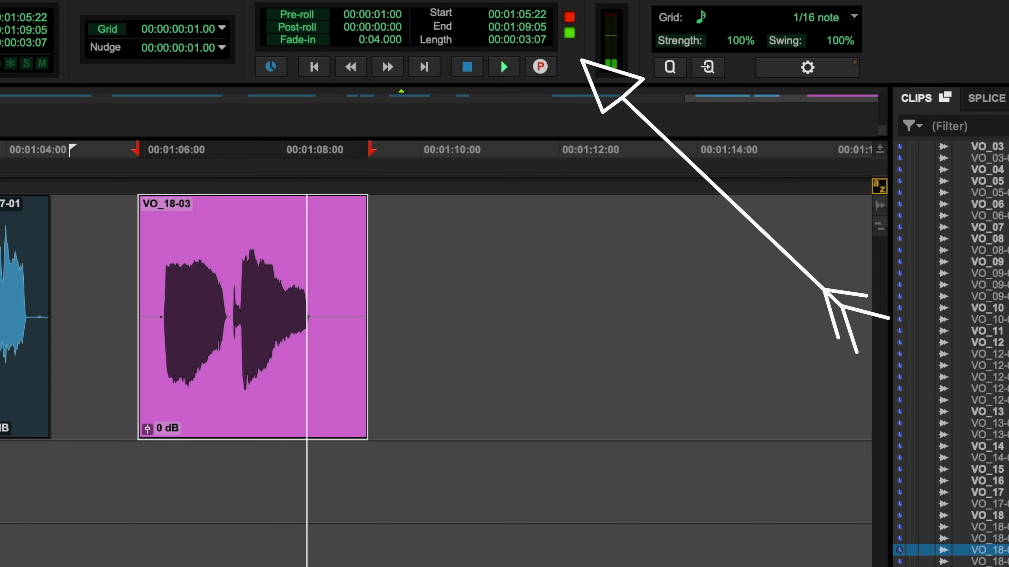
{"action": "key", "text": "shift+r"}
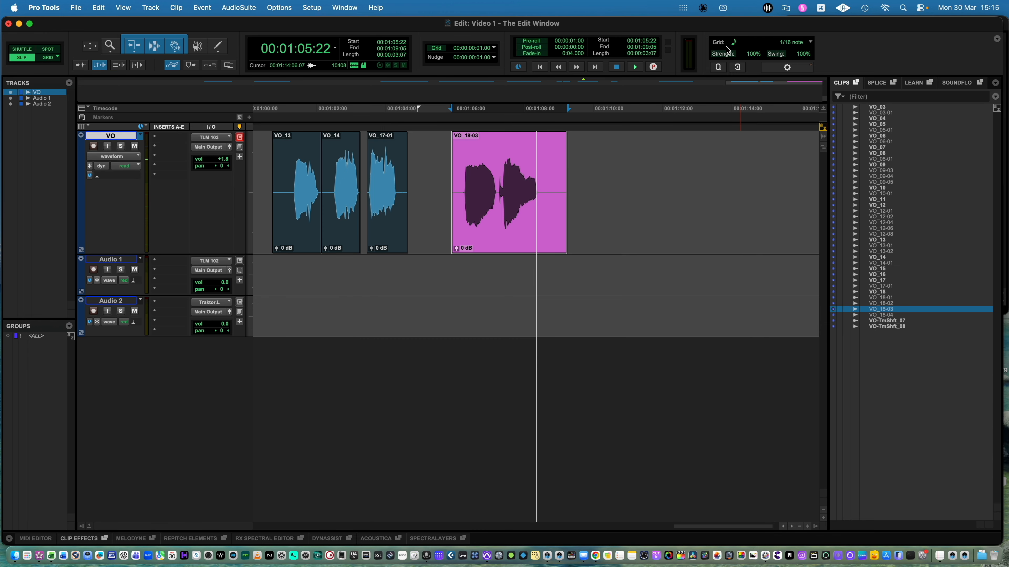
Put the edit cursor at 00:01:11:08 and look through the Clips list, selecting clips from VO_04 down to VO-TmShft_08.
{"action": "left_click", "coordinate": [649, 171]}
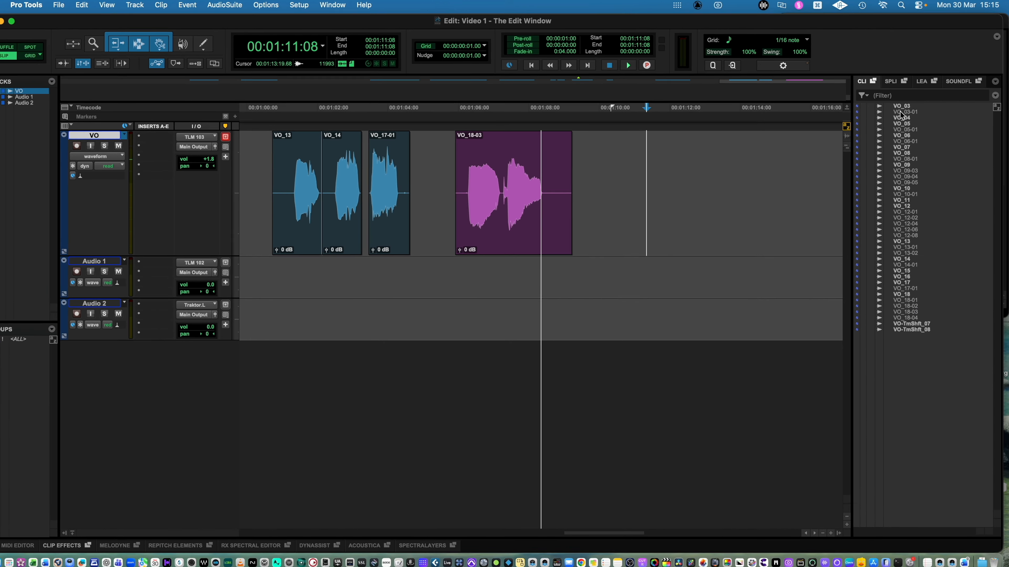
{"action": "left_click", "coordinate": [880, 107]}
{"action": "left_click", "coordinate": [848, 99]}
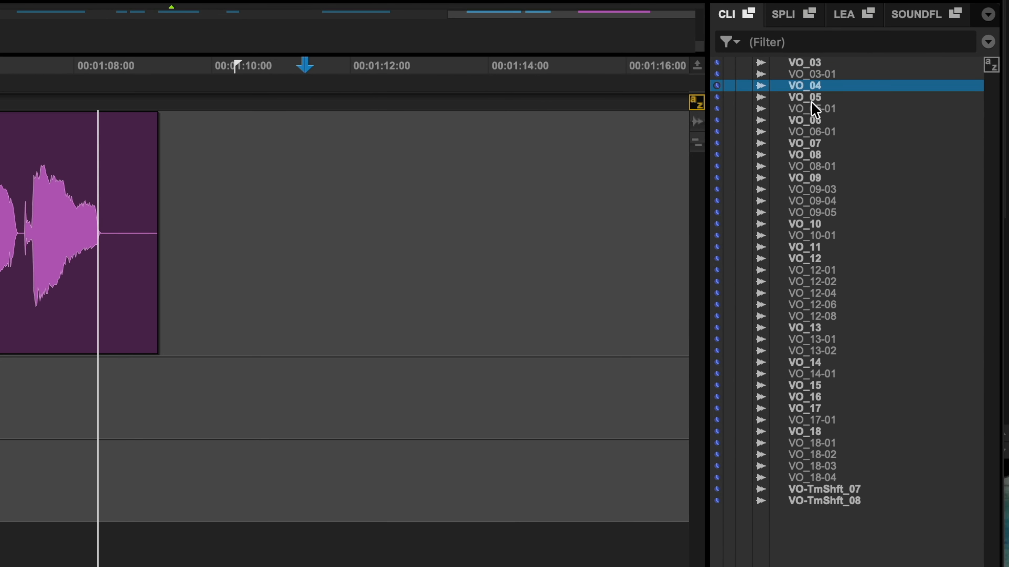
{"action": "left_click", "coordinate": [851, 117]}
{"action": "left_click", "coordinate": [852, 192]}
{"action": "left_click", "coordinate": [808, 351]}
{"action": "left_click", "coordinate": [827, 500]}
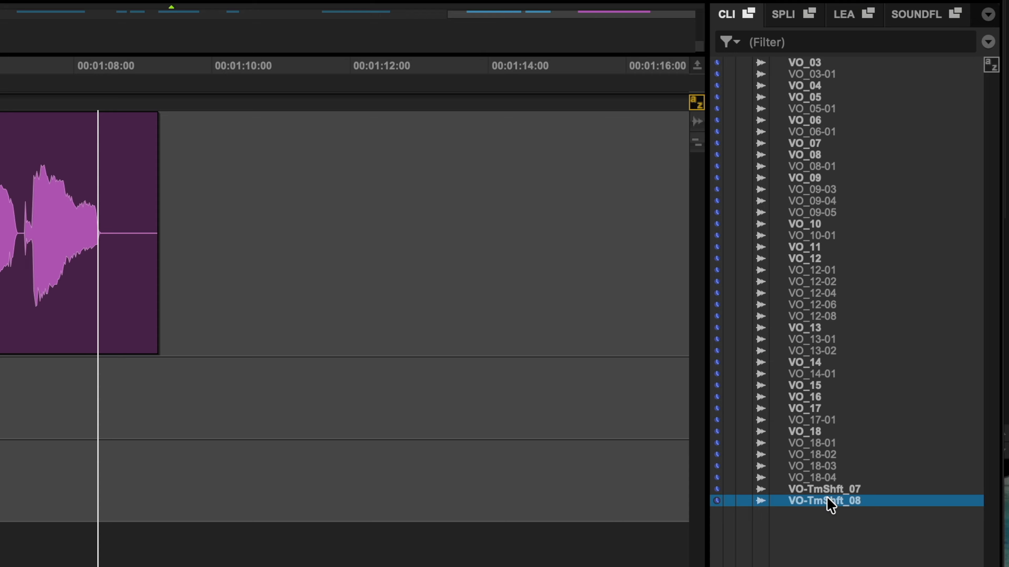
Filter the Clips list by 12 and select the clips VO_12, VO_12-01 and VO_12-02 in turn.
{"action": "left_click", "coordinate": [804, 40]}
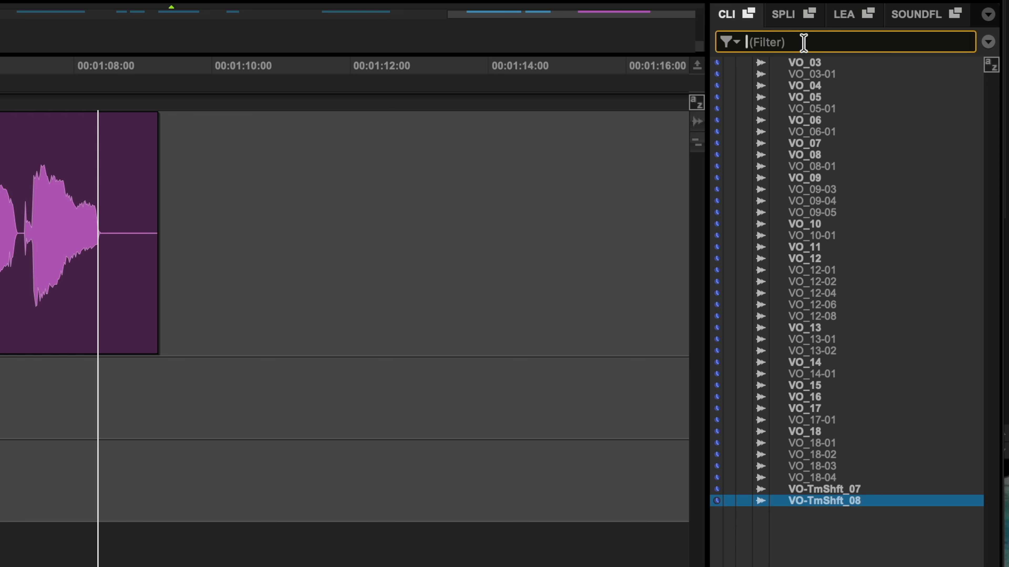
{"action": "type", "text": "12"}
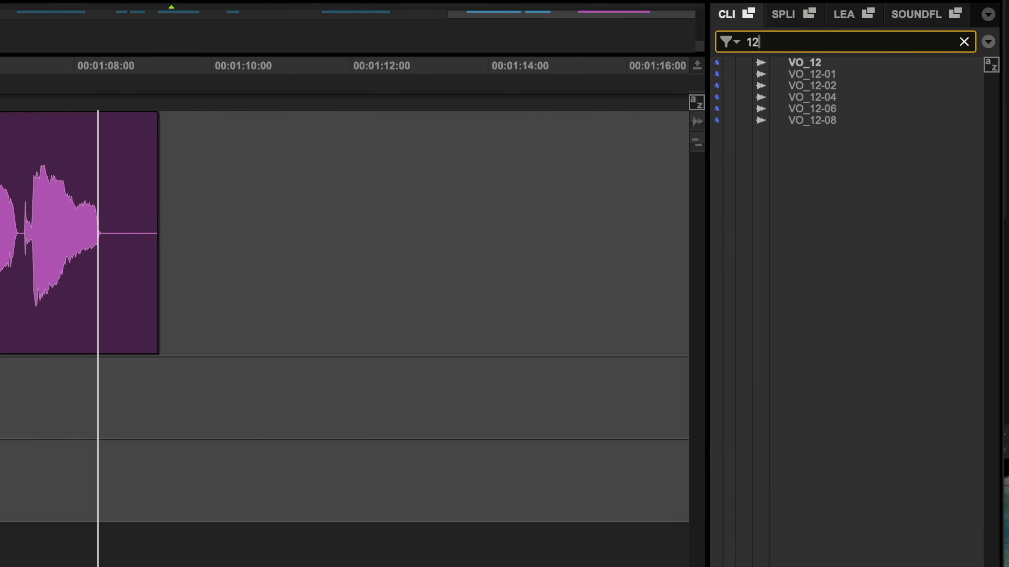
{"action": "left_click", "coordinate": [813, 68]}
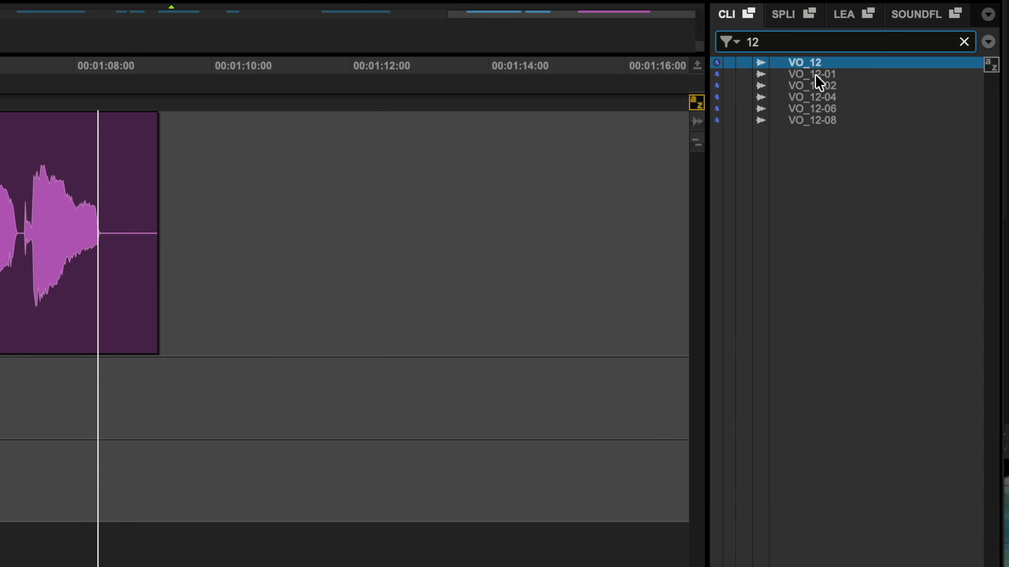
{"action": "left_click", "coordinate": [815, 74]}
{"action": "left_click", "coordinate": [815, 86]}
Place the filtered clips VO_12-04 and VO_12-06 in the empty space after VO_18-03 on the VO track.
{"action": "left_click_drag", "start_coordinate": [814, 96], "coordinate": [345, 225]}
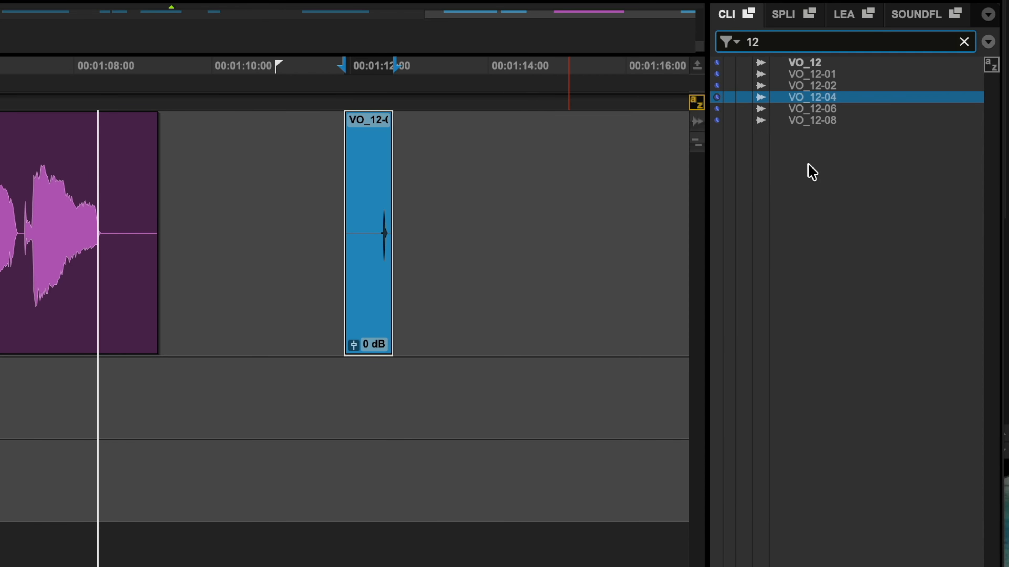
{"action": "left_click_drag", "start_coordinate": [813, 105], "coordinate": [322, 191]}
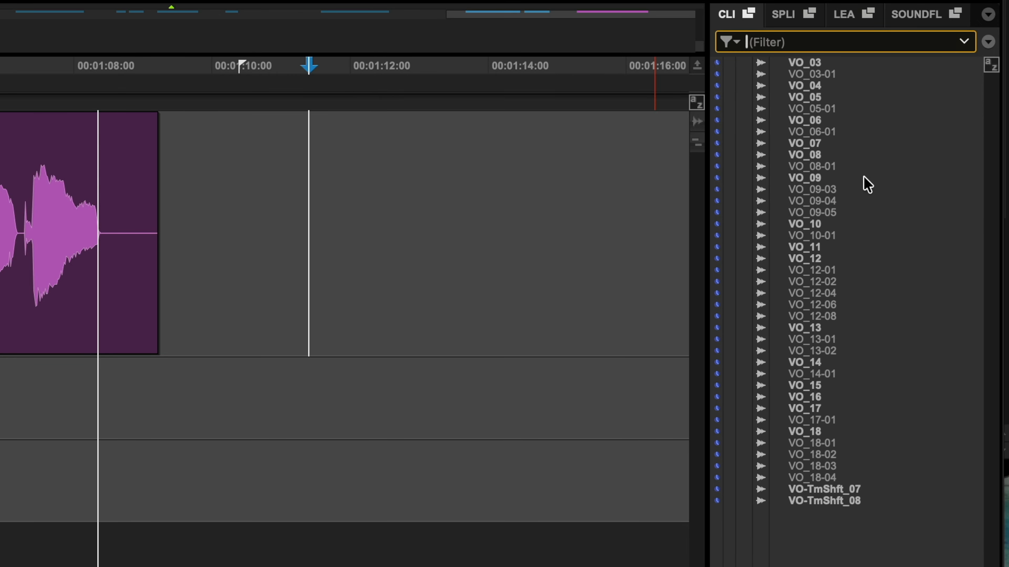
Place clips VO_03 and VO_04 from the unfiltered Clips list on the VO track, one after the other, following VO_18-03.
{"action": "left_click_drag", "start_coordinate": [812, 61], "coordinate": [272, 273]}
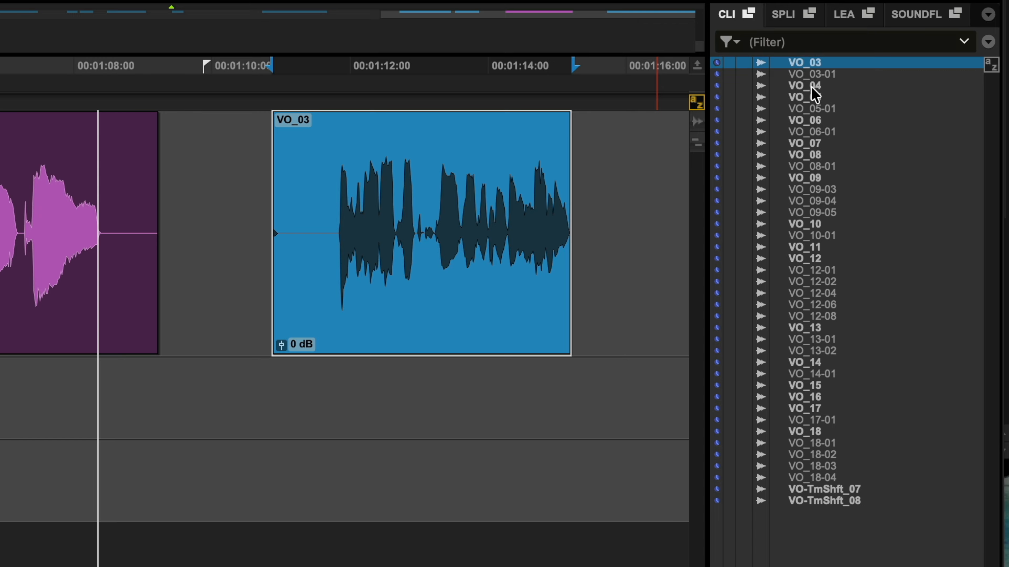
{"action": "left_click_drag", "start_coordinate": [810, 85], "coordinate": [607, 172]}
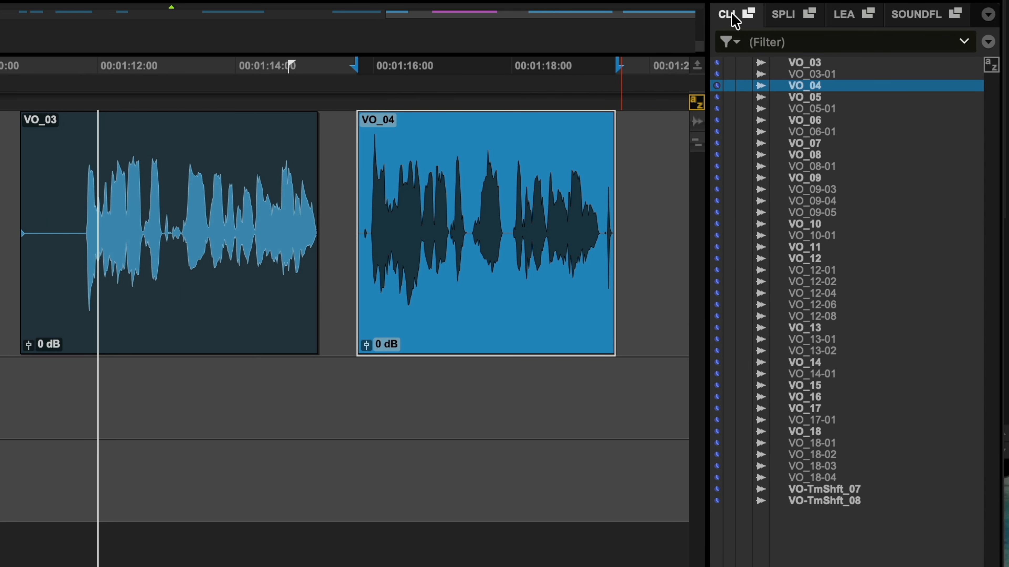